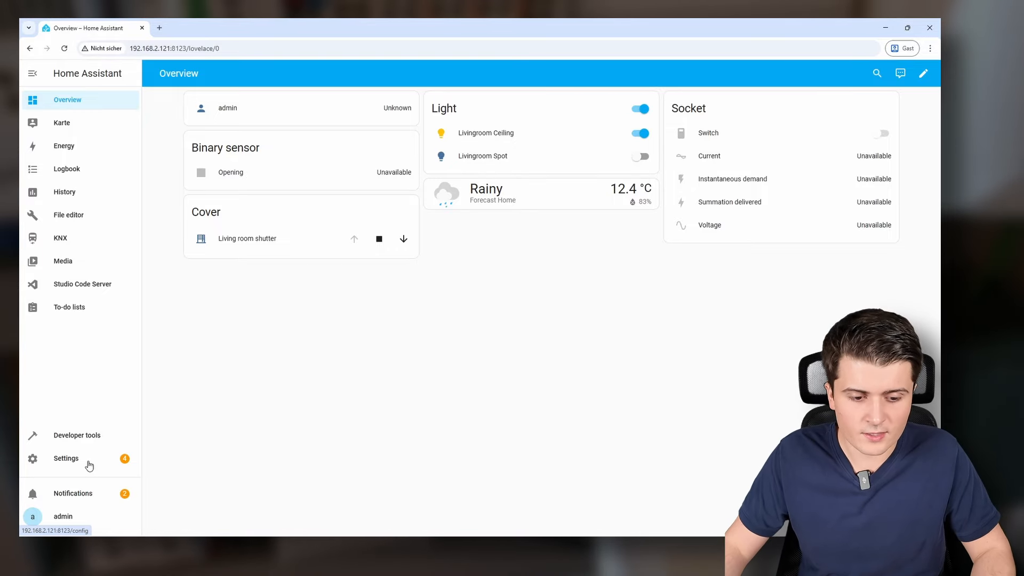
- Add the Sonos integration with the suggested areas for its discovered speakers, and return to the Overview dashboard
{"action": "left_click", "coordinate": [89, 467]}
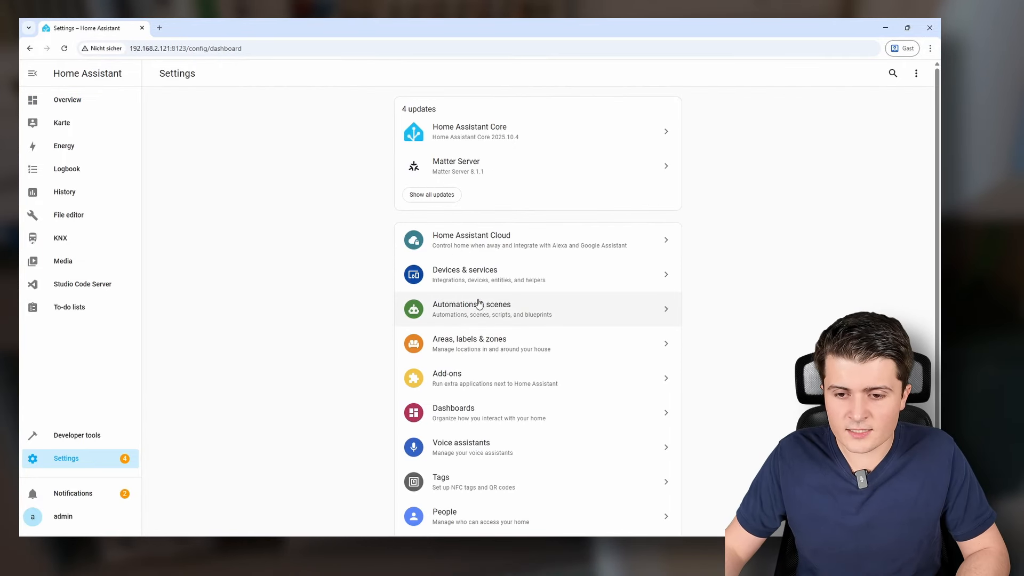
{"action": "left_click", "coordinate": [465, 380]}
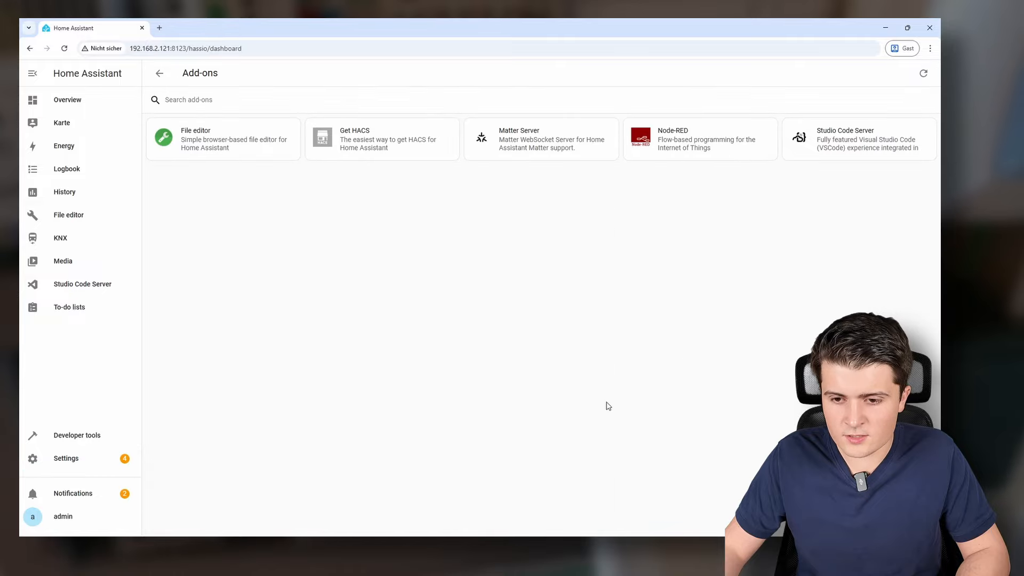
{"action": "left_click", "coordinate": [107, 459]}
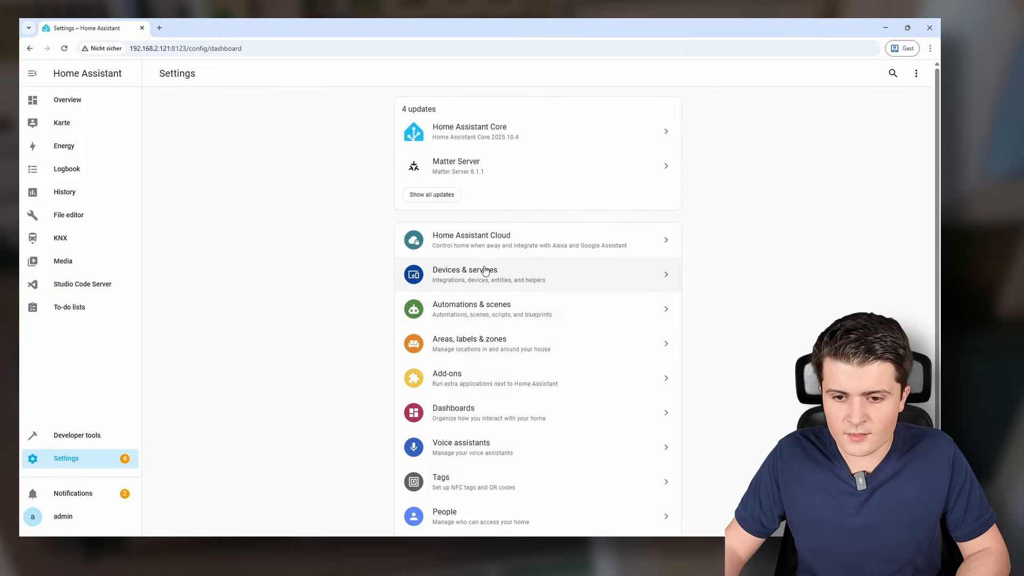
{"action": "left_click", "coordinate": [888, 516]}
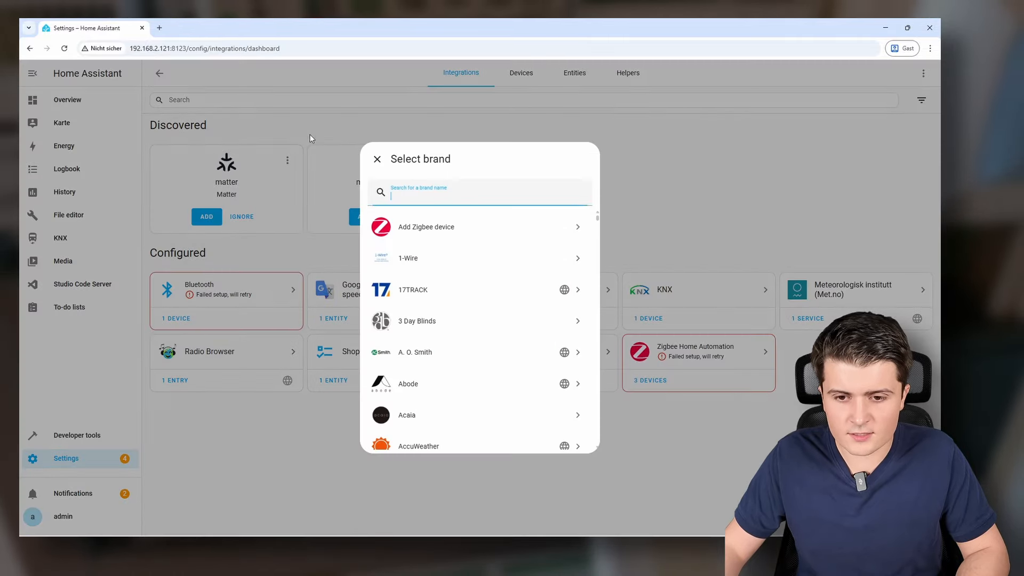
{"action": "type", "text": "sonos"}
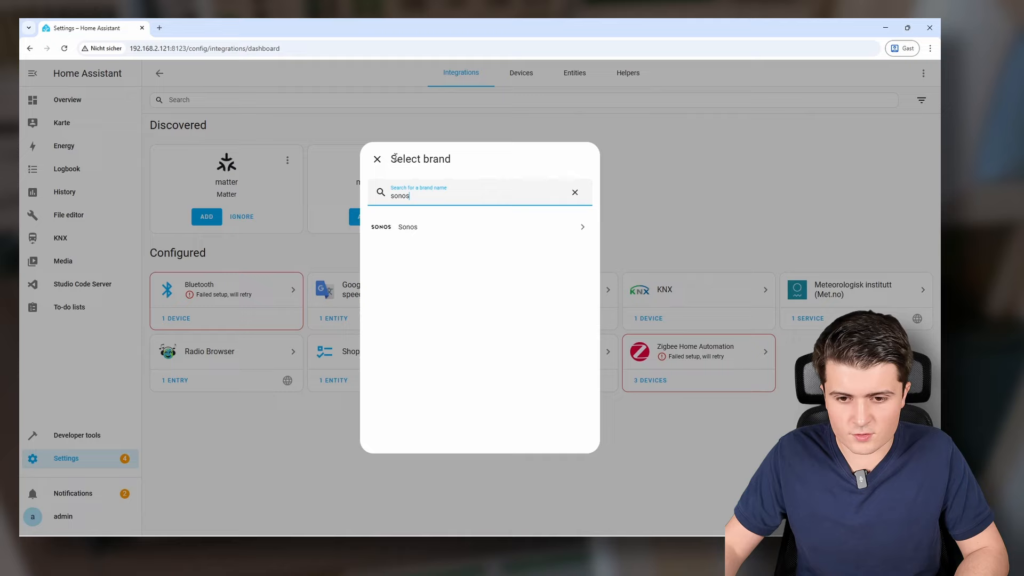
{"action": "left_click", "coordinate": [437, 226]}
{"action": "left_click", "coordinate": [555, 324]}
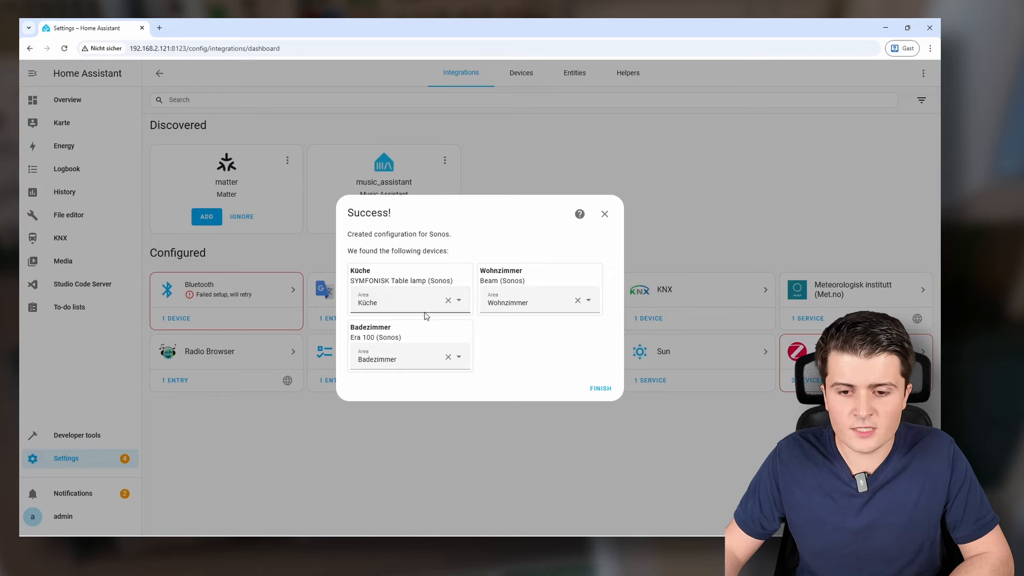
{"action": "left_click_drag", "start_coordinate": [404, 332], "coordinate": [345, 329]}
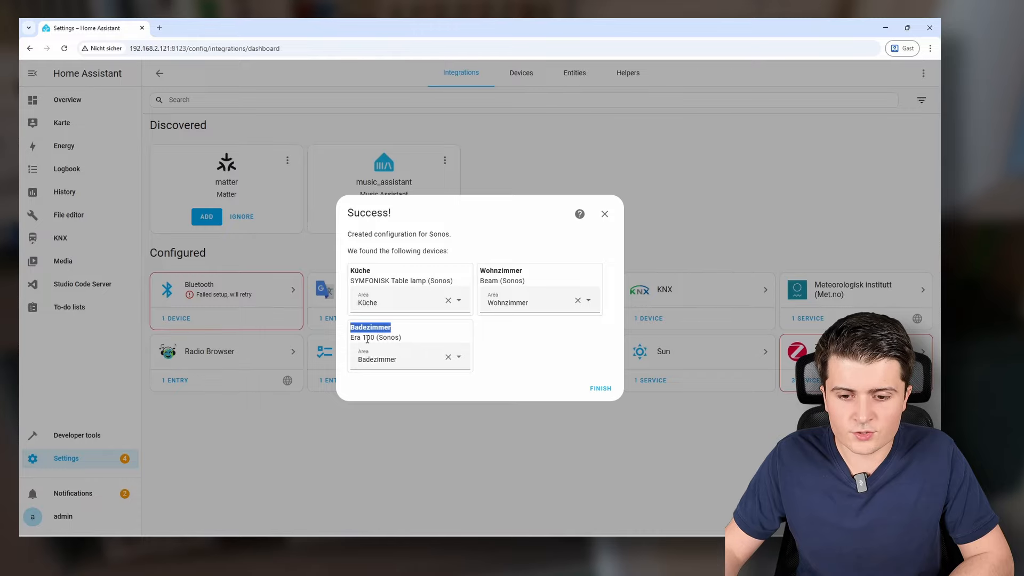
{"action": "left_click", "coordinate": [605, 214]}
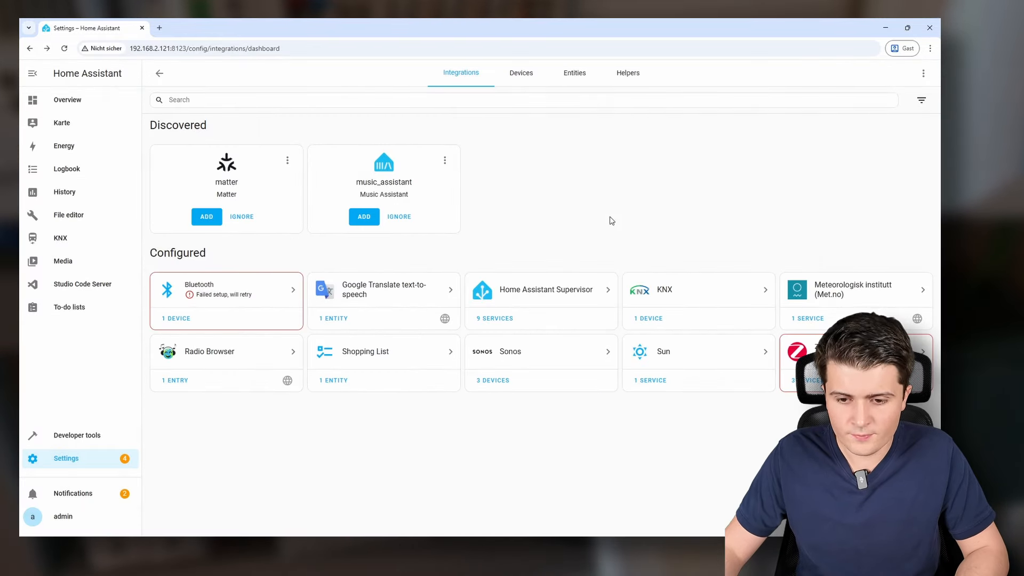
{"action": "left_click", "coordinate": [100, 99]}
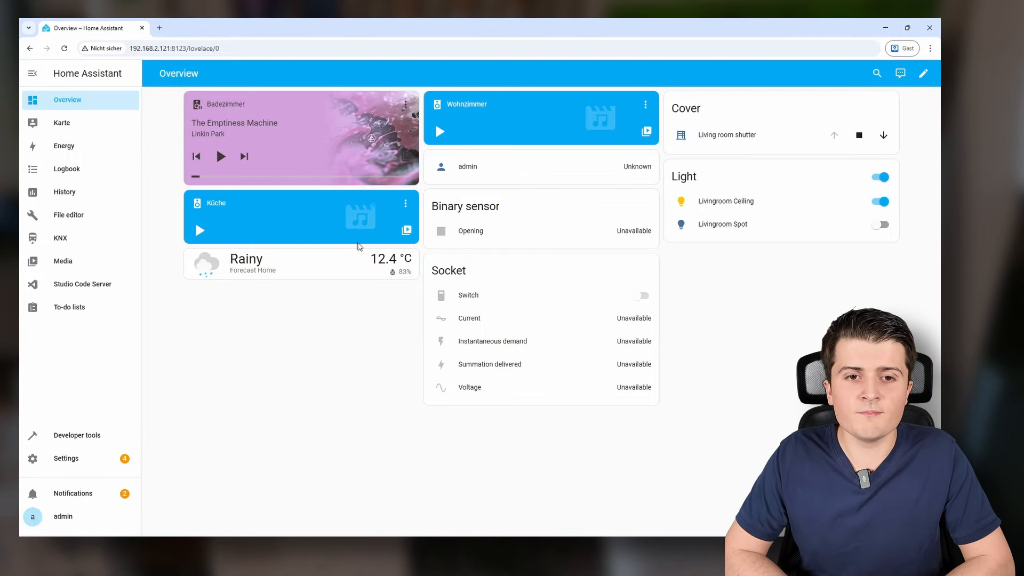
- Search the web for "community home assistant" in a new browser tab, accept the cookies, and open the Home Assistant Community site
{"action": "left_click", "coordinate": [158, 29]}
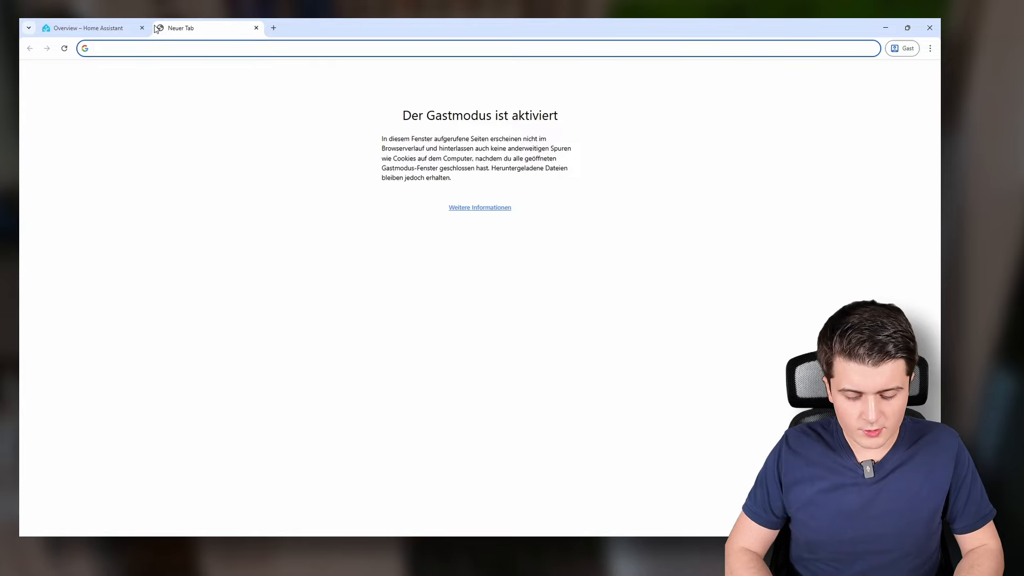
{"action": "type", "text": "communi"}
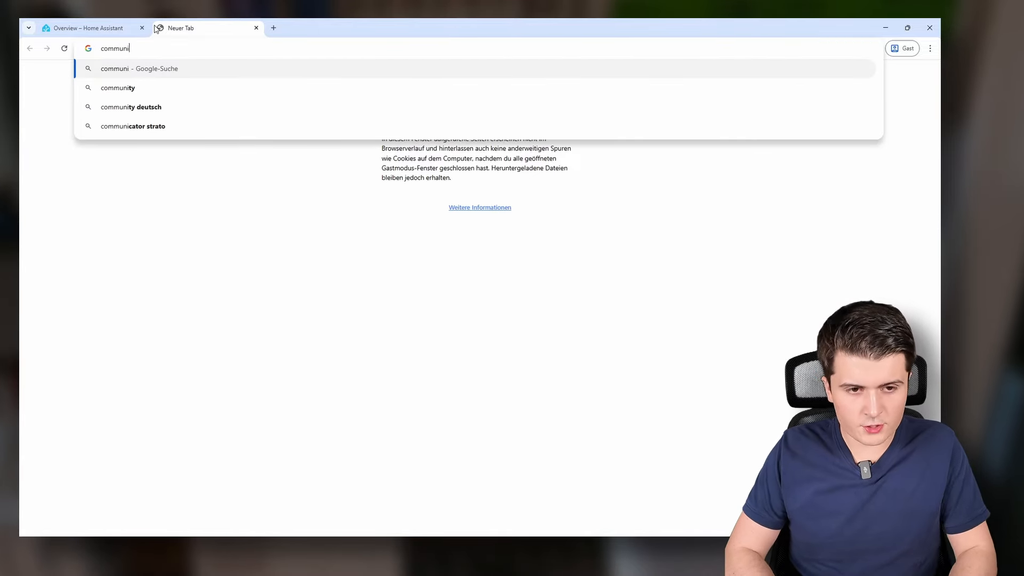
{"action": "type", "text": "ty home assistant"}
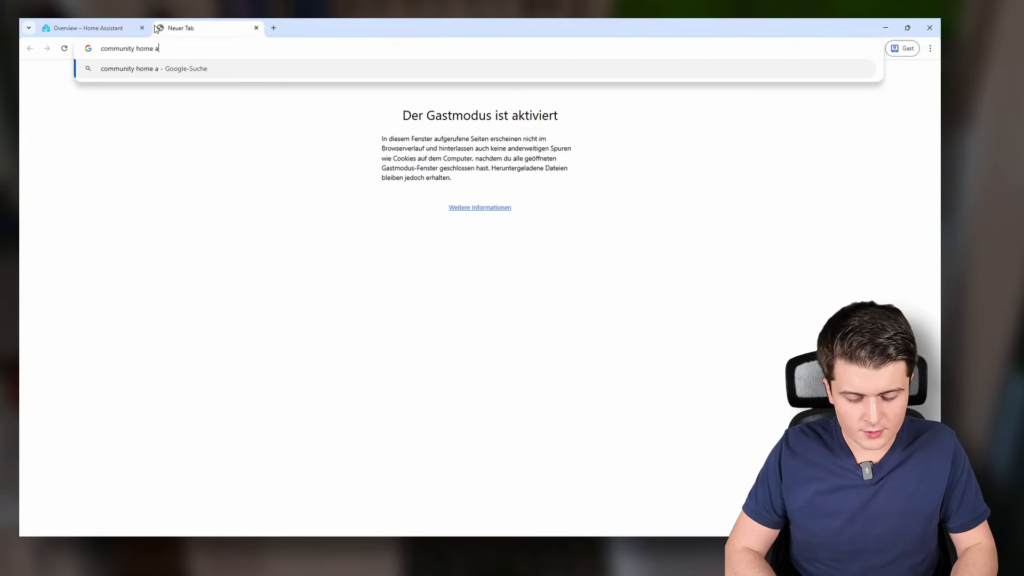
{"action": "key", "text": "Return"}
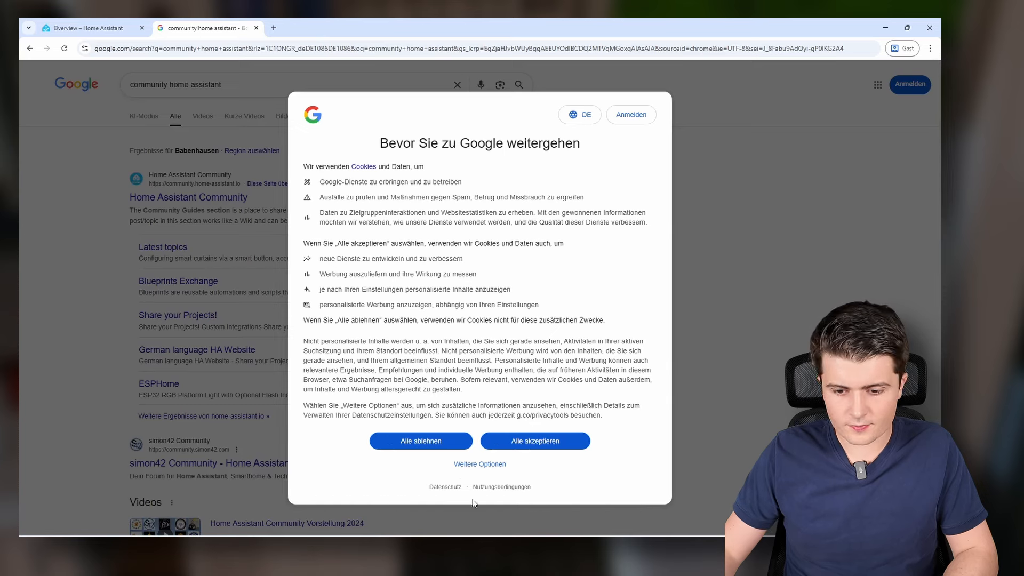
{"action": "left_click", "coordinate": [549, 441]}
{"action": "left_click", "coordinate": [200, 198]}
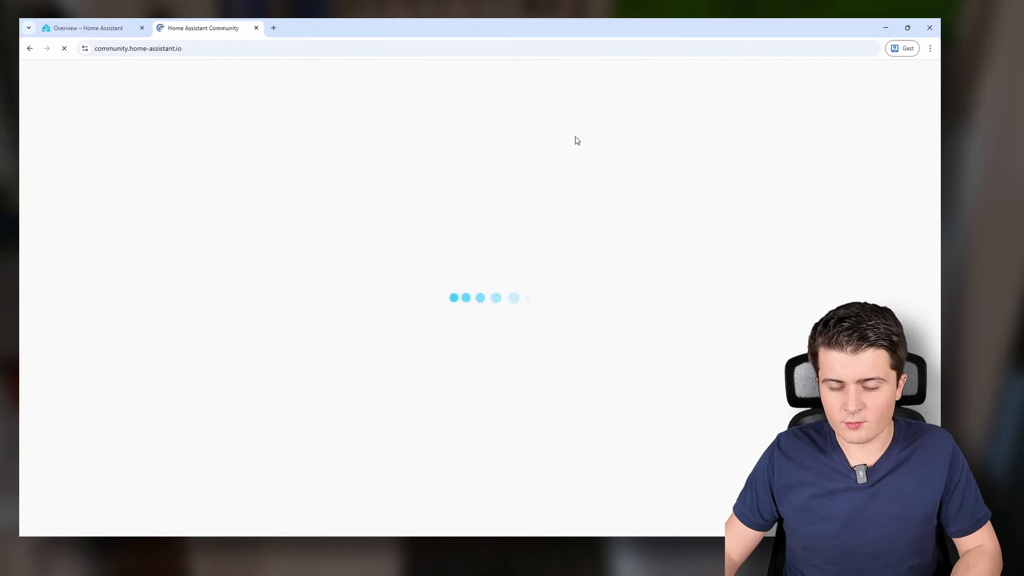
- Filter the forum to Blueprints Exchange topics tagged knx and open the "KNX - Media Player Control" topic
{"action": "left_click", "coordinate": [322, 114]}
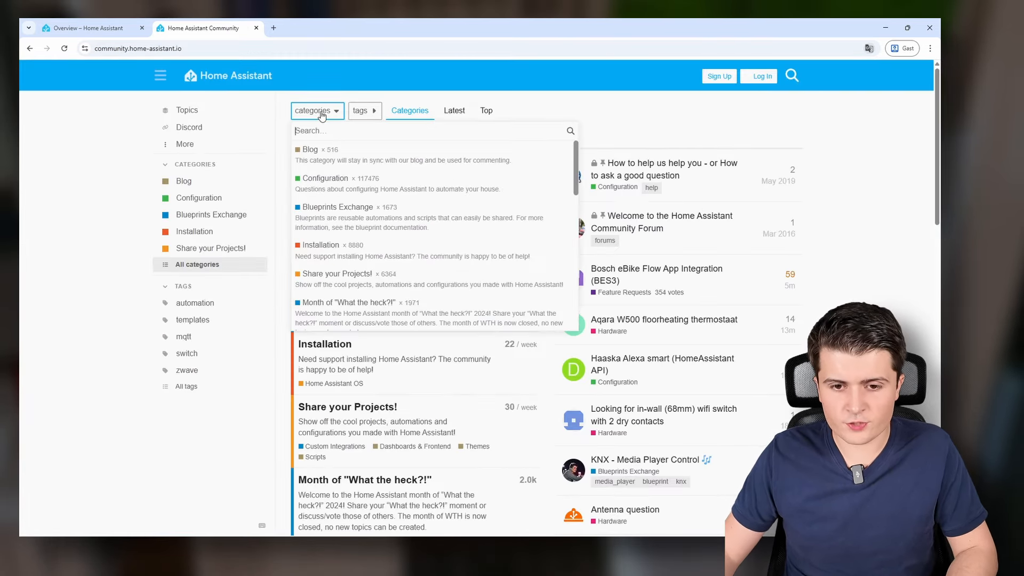
{"action": "left_click", "coordinate": [353, 207]}
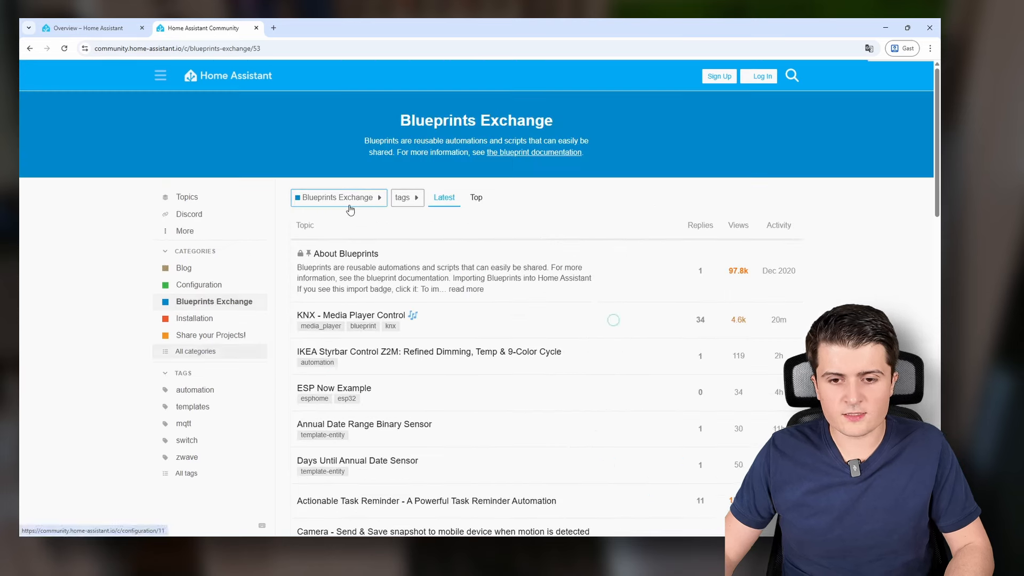
{"action": "left_click", "coordinate": [404, 200]}
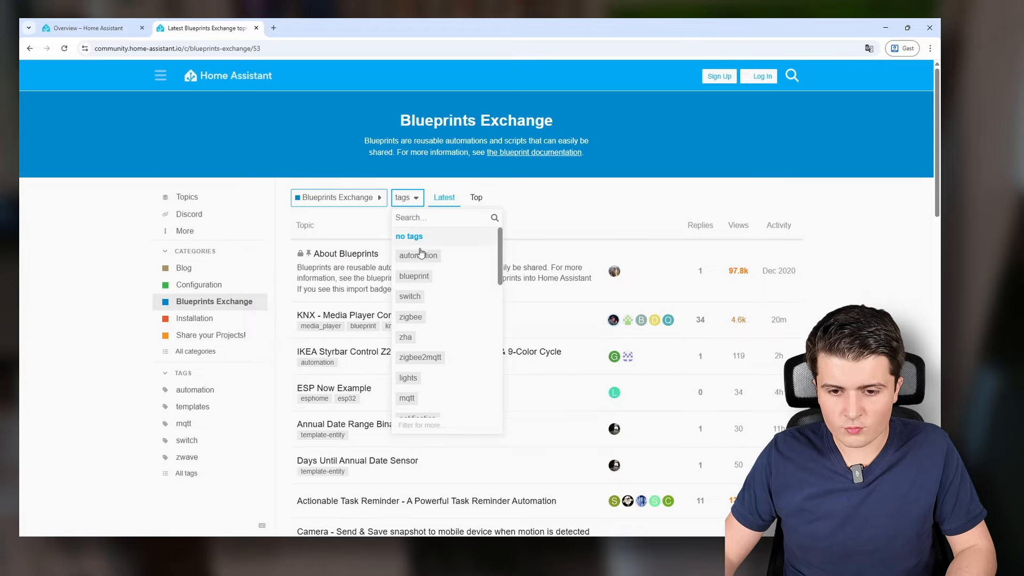
{"action": "type", "text": "knx"}
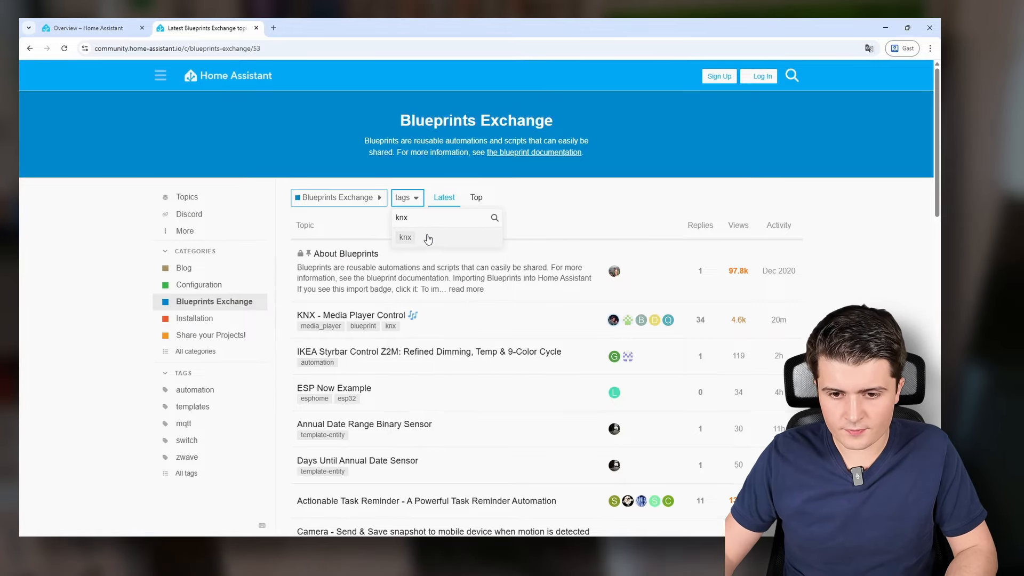
{"action": "left_click", "coordinate": [430, 239]}
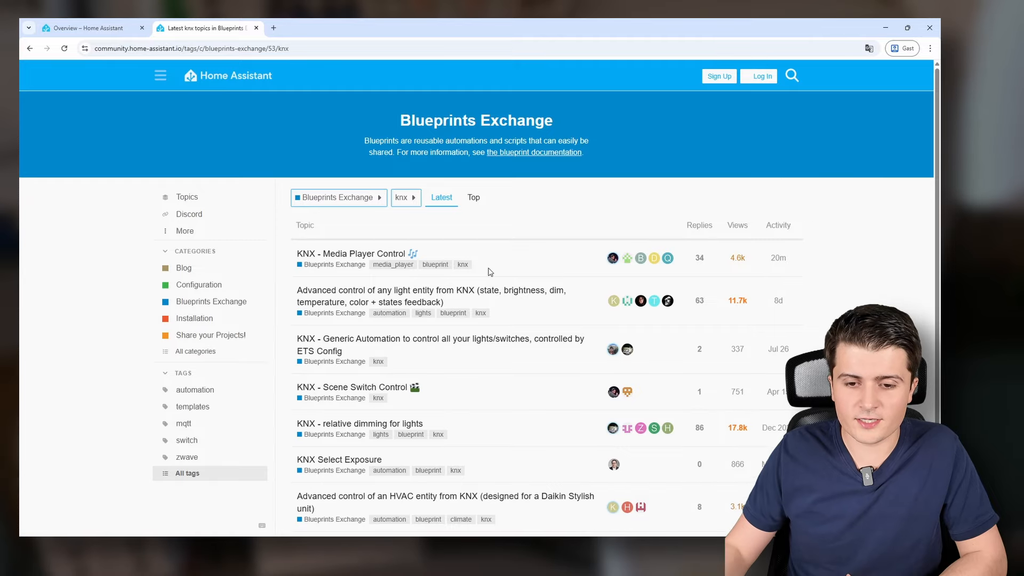
{"action": "left_click", "coordinate": [355, 254]}
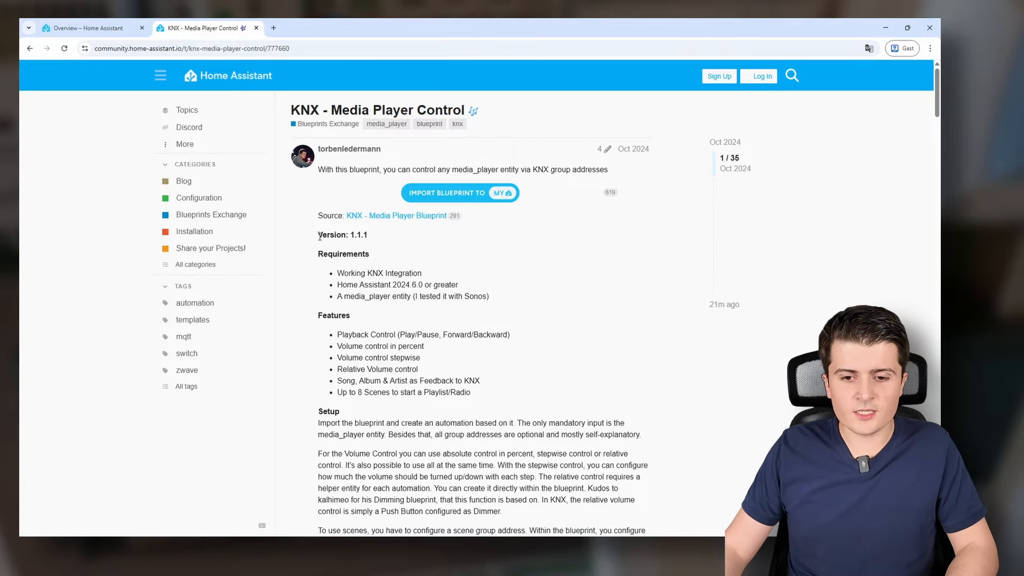
- Examine the blueprint's version note and the topic's newest replies, and return to the first post
{"action": "left_click_drag", "start_coordinate": [320, 236], "coordinate": [373, 241]}
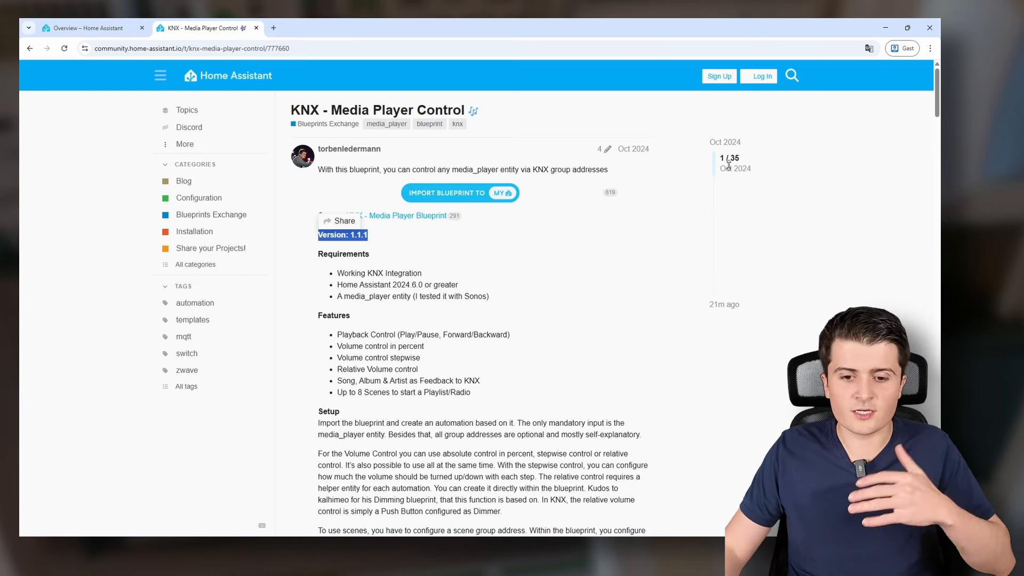
{"action": "left_click_drag", "start_coordinate": [729, 164], "coordinate": [730, 282]}
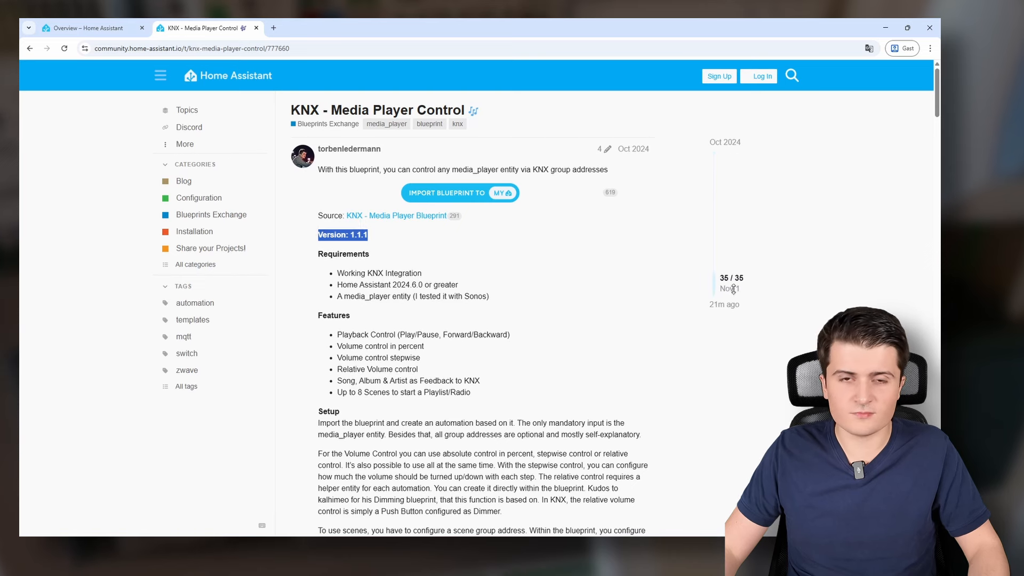
{"action": "scroll", "coordinate": [437, 197], "scroll_direction": "up", "scroll_amount": 2}
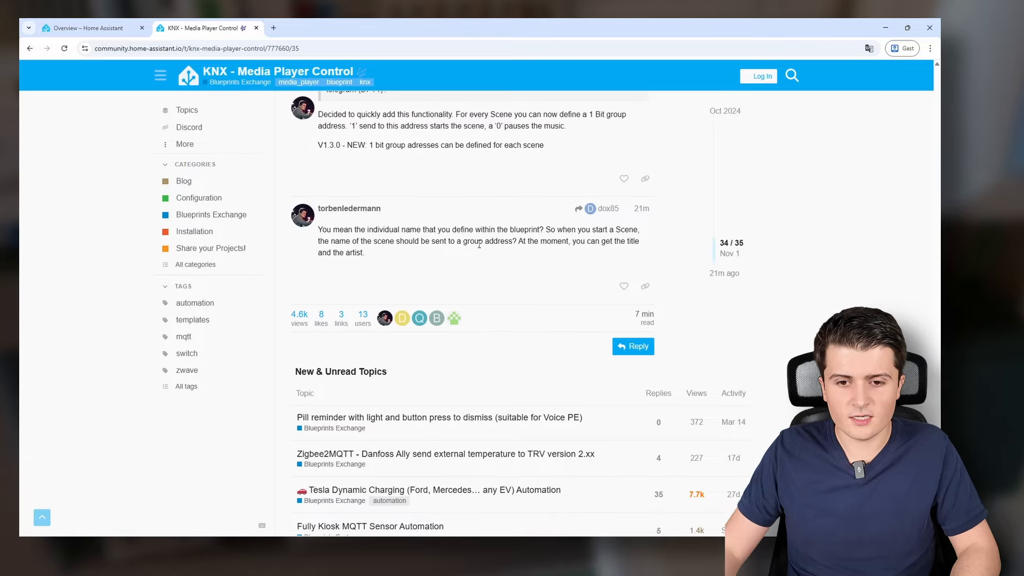
{"action": "left_click_drag", "start_coordinate": [540, 241], "coordinate": [328, 241]}
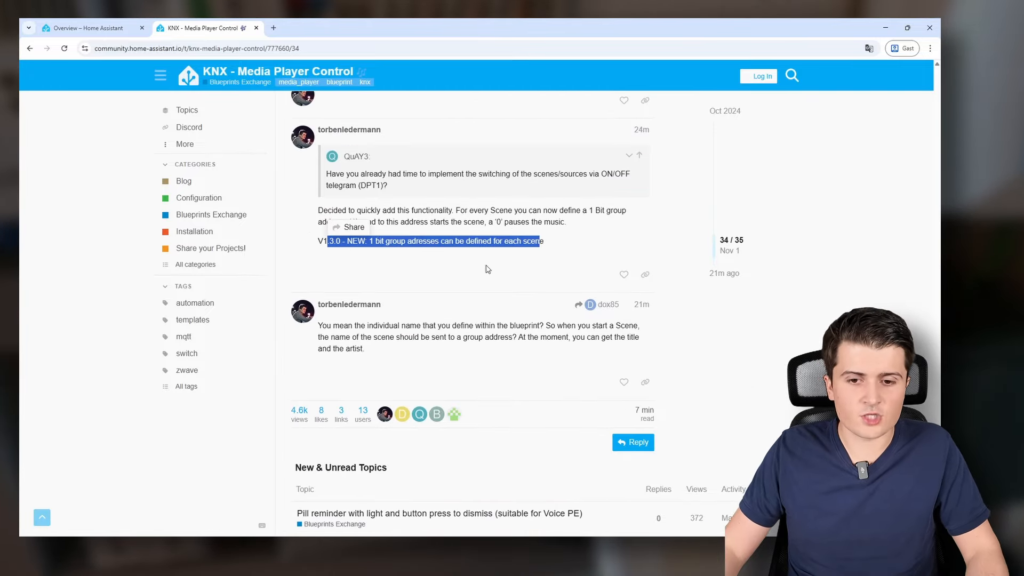
{"action": "middle_click", "coordinate": [741, 320]}
{"action": "middle_click", "coordinate": [746, 135]}
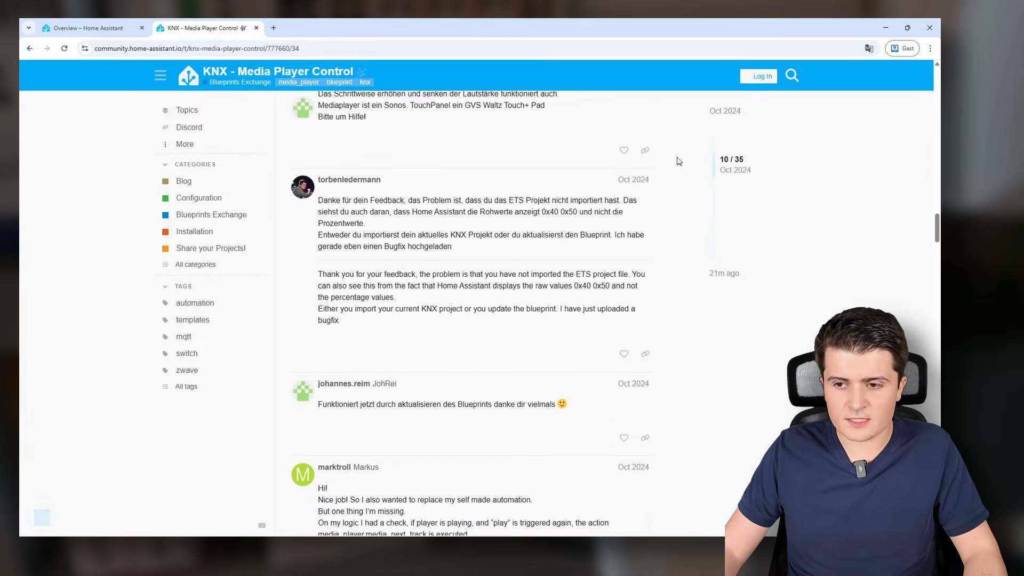
{"action": "left_click_drag", "start_coordinate": [738, 162], "coordinate": [734, 129]}
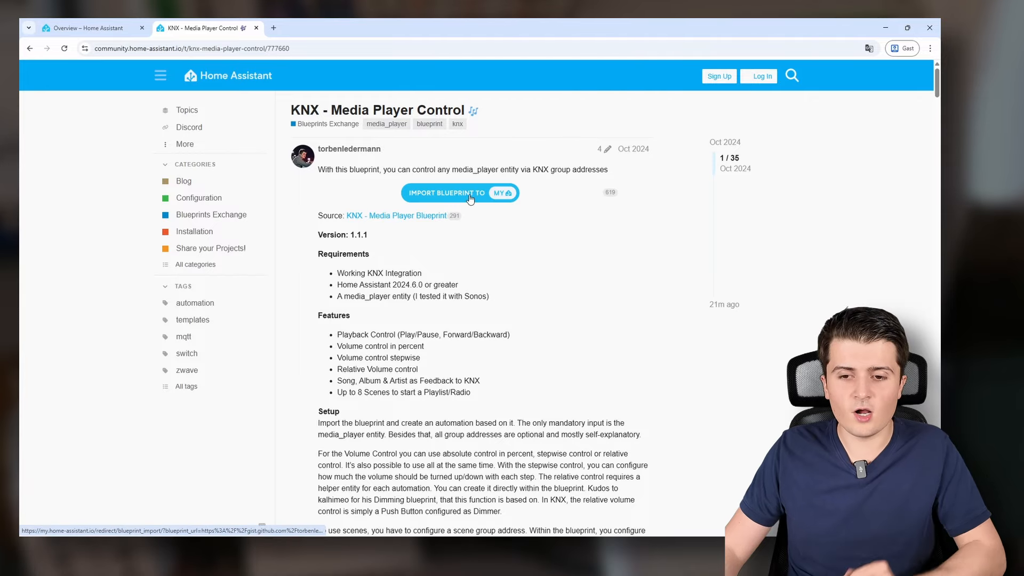
{"action": "left_click", "coordinate": [423, 201]}
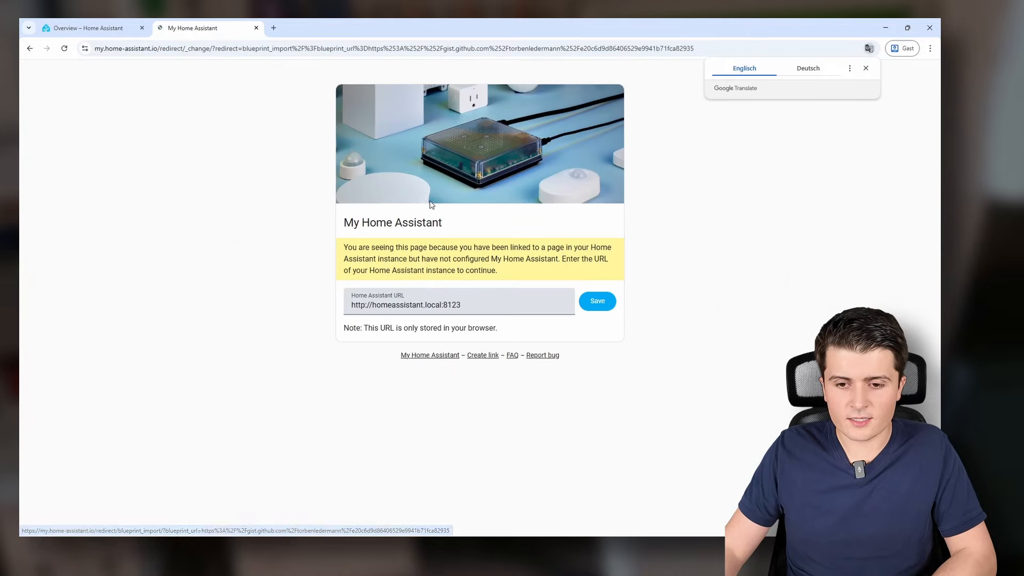
{"action": "double_click", "coordinate": [402, 306]}
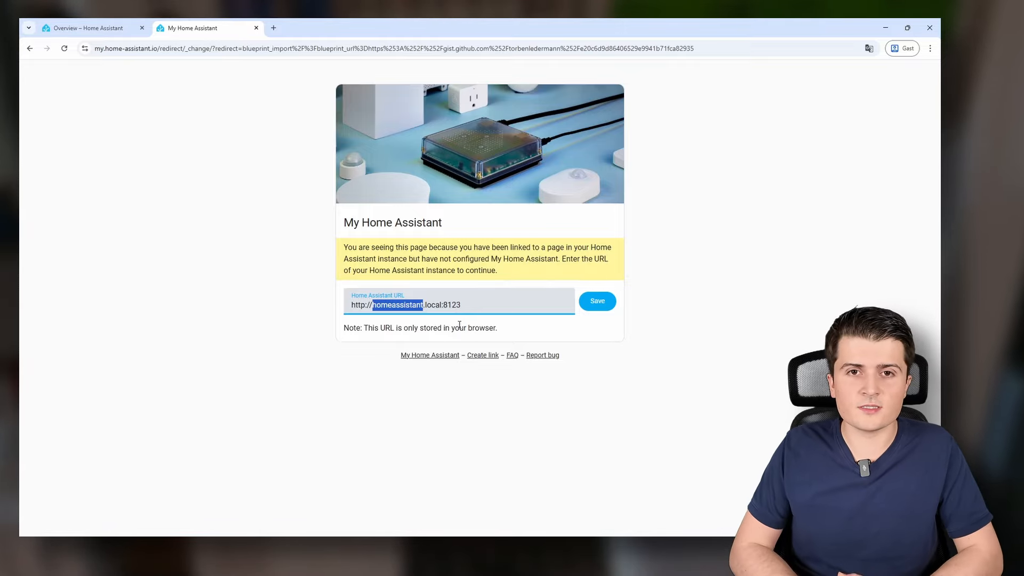
{"action": "type", "text": "192"}
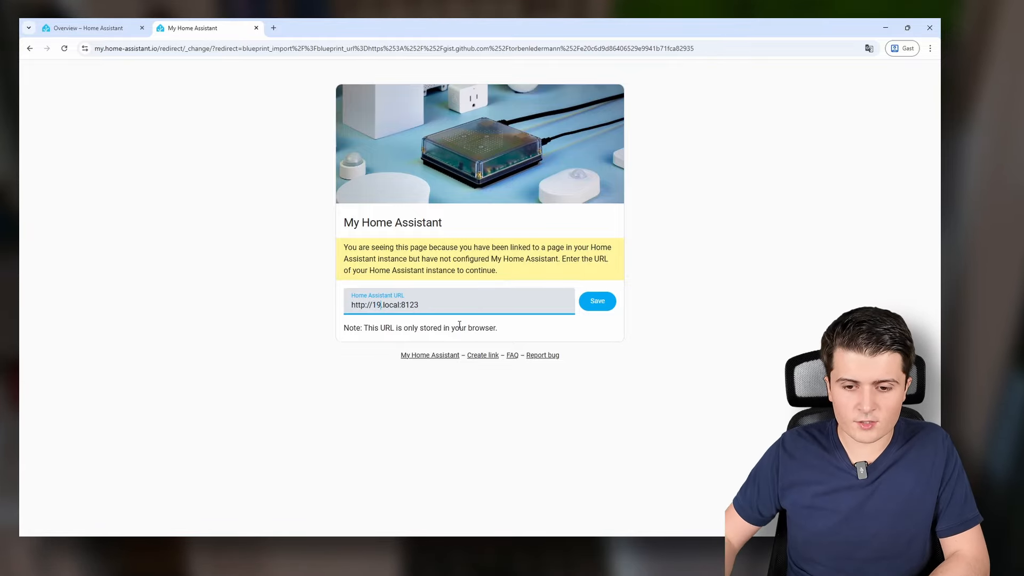
{"action": "type", "text": ".168.2.121"}
{"action": "key", "text": "Delete"}
{"action": "key", "text": "Delete"}
{"action": "key", "text": "Delete"}
{"action": "key", "text": "Delete"}
{"action": "key", "text": "Delete"}
{"action": "key", "text": "Delete"}
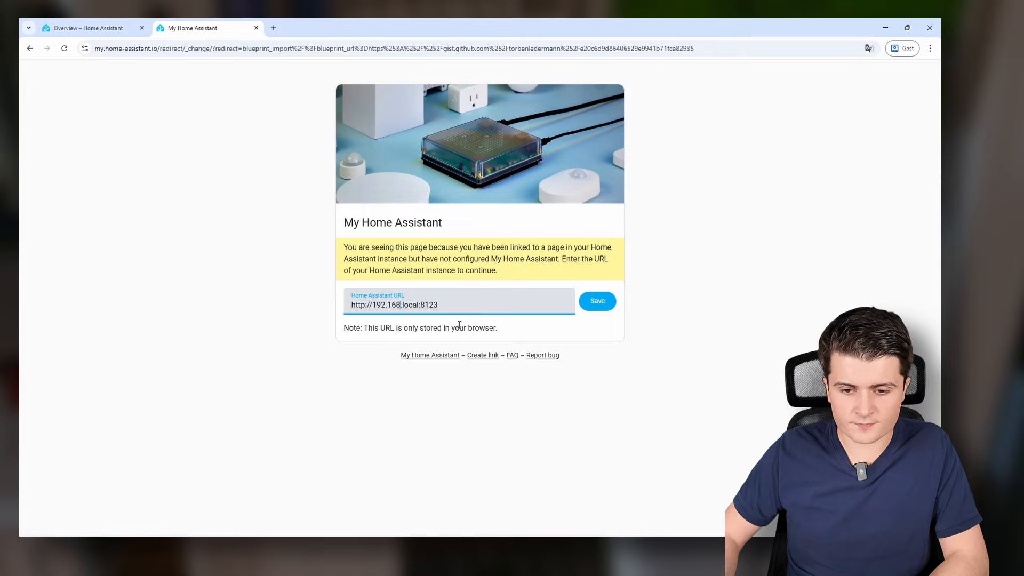
{"action": "left_click", "coordinate": [597, 301]}
{"action": "left_click", "coordinate": [592, 167]}
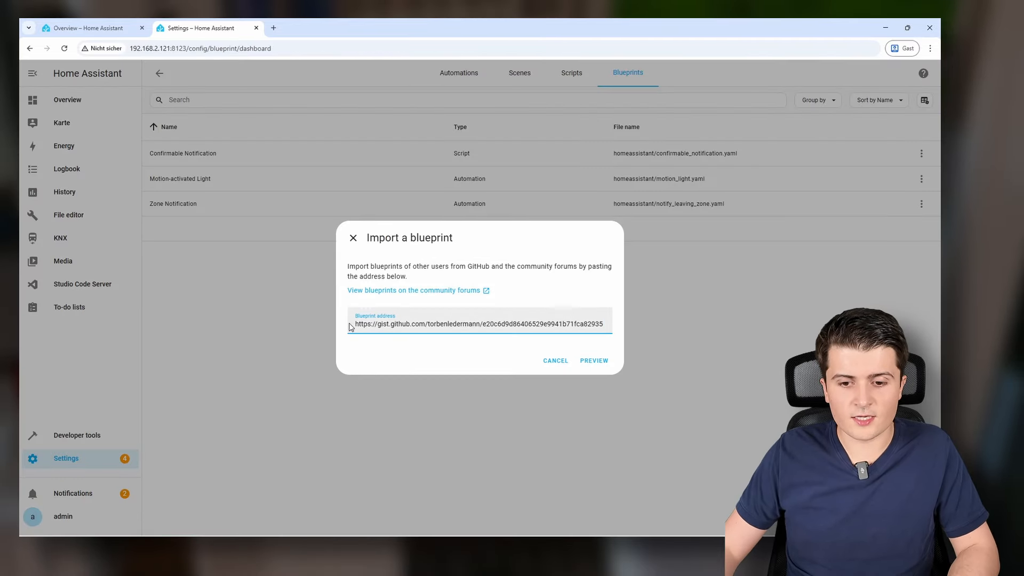
- Preview the blueprint from the prefilled address and look through its expanded content
{"action": "left_click_drag", "start_coordinate": [356, 324], "coordinate": [676, 329]}
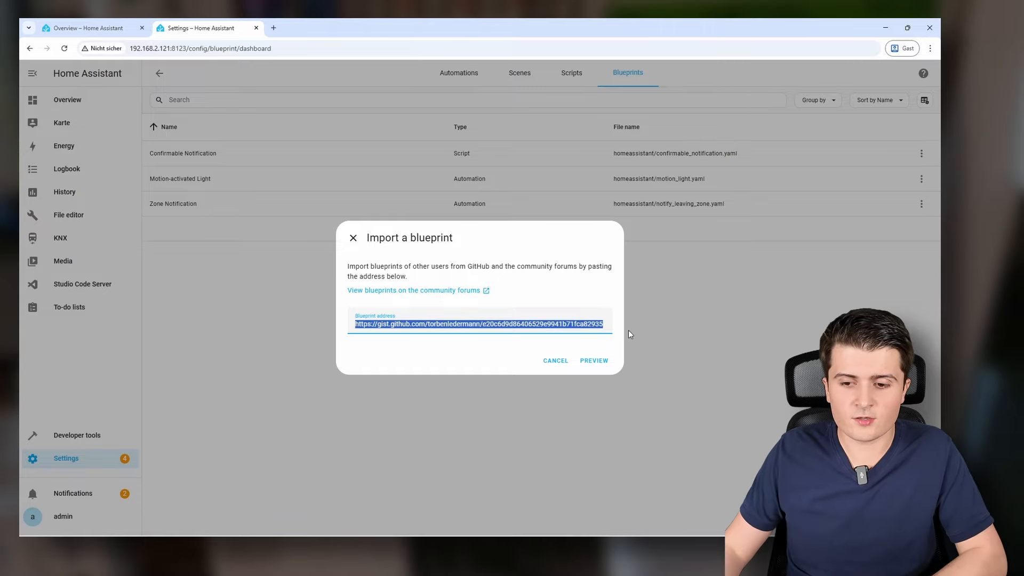
{"action": "left_click", "coordinate": [598, 367]}
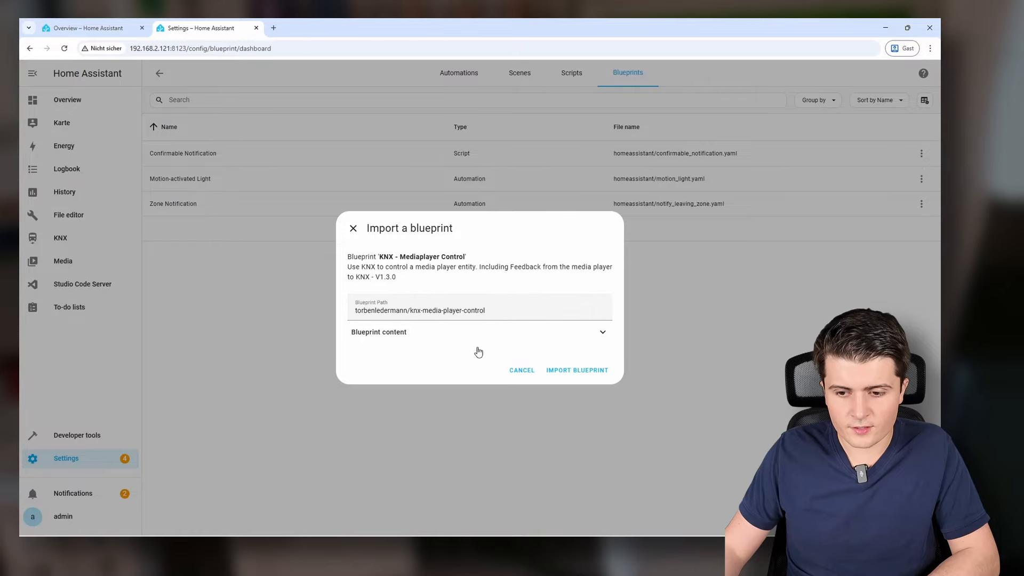
{"action": "left_click", "coordinate": [469, 333]}
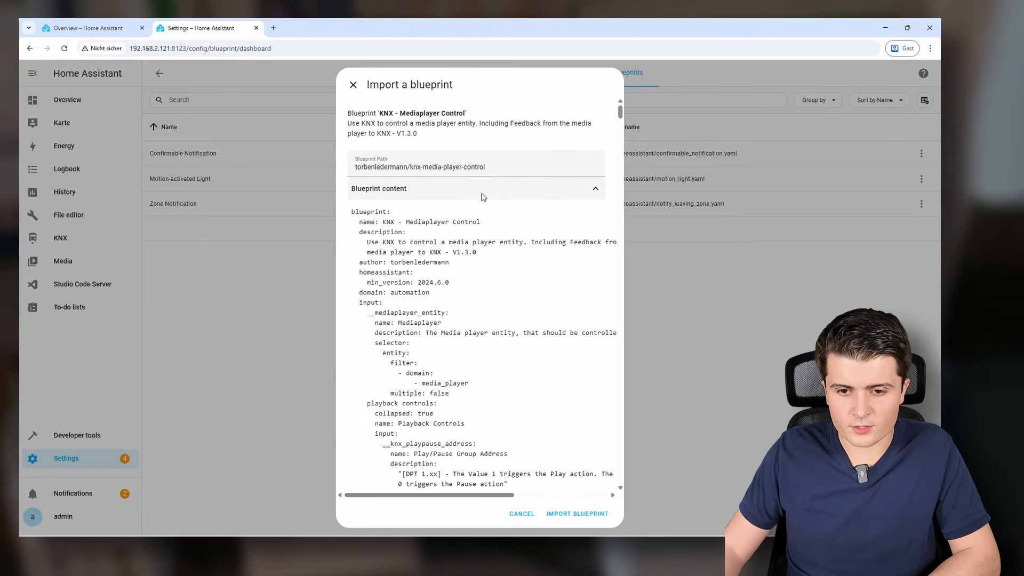
{"action": "scroll", "coordinate": [452, 293], "scroll_direction": "down", "scroll_amount": 10}
{"action": "scroll", "coordinate": [451, 293], "scroll_direction": "up", "scroll_amount": 10}
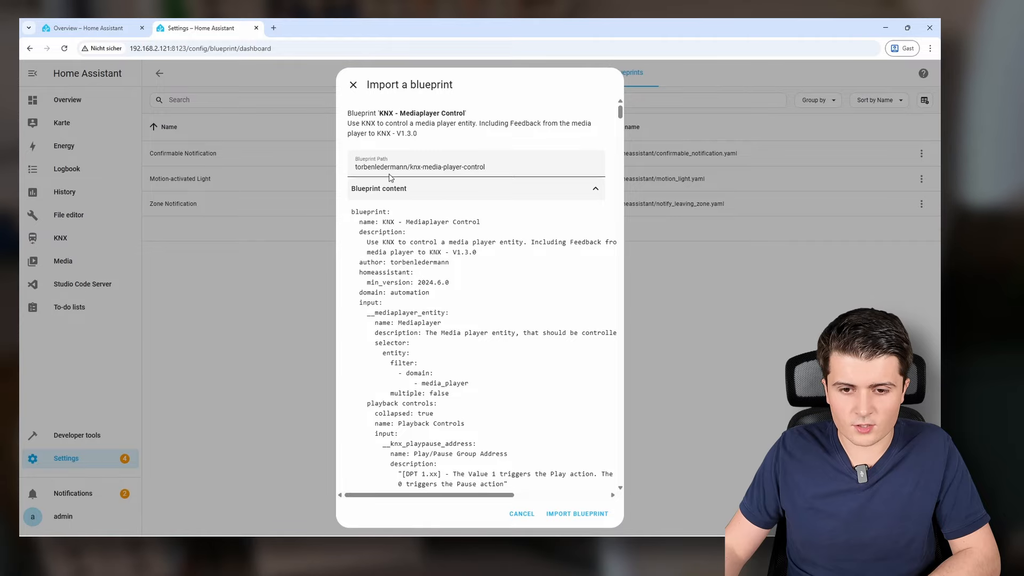
- Import the KNX - Mediaplayer Control blueprint and create a new automation based on it
{"action": "left_click", "coordinate": [384, 188]}
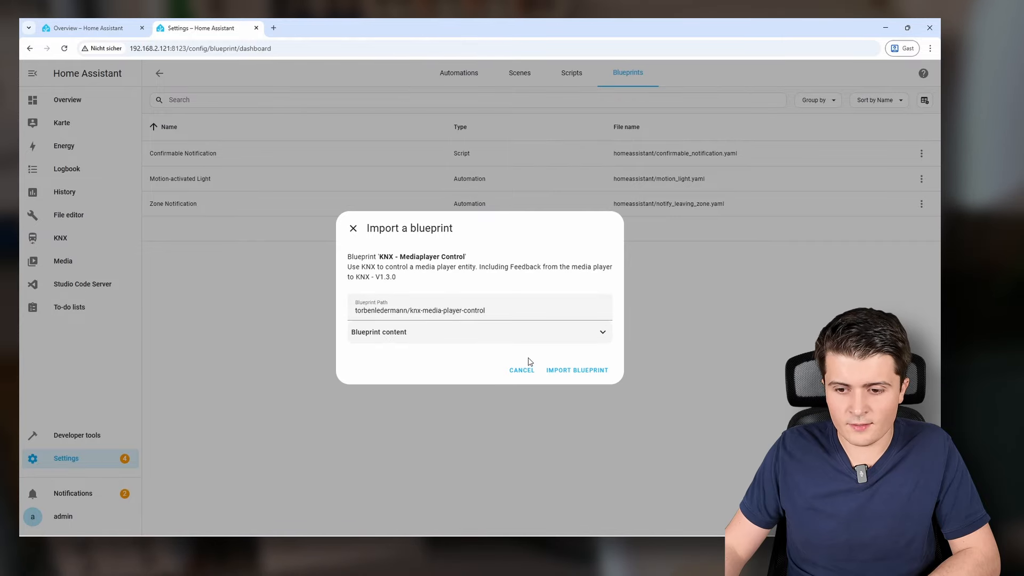
{"action": "left_click", "coordinate": [593, 374]}
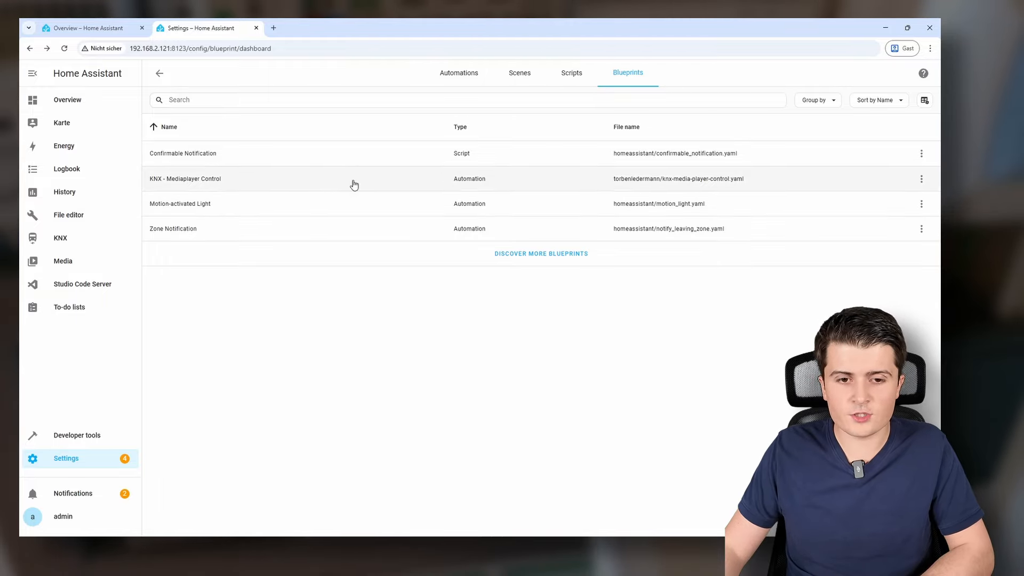
{"action": "left_click", "coordinate": [459, 83]}
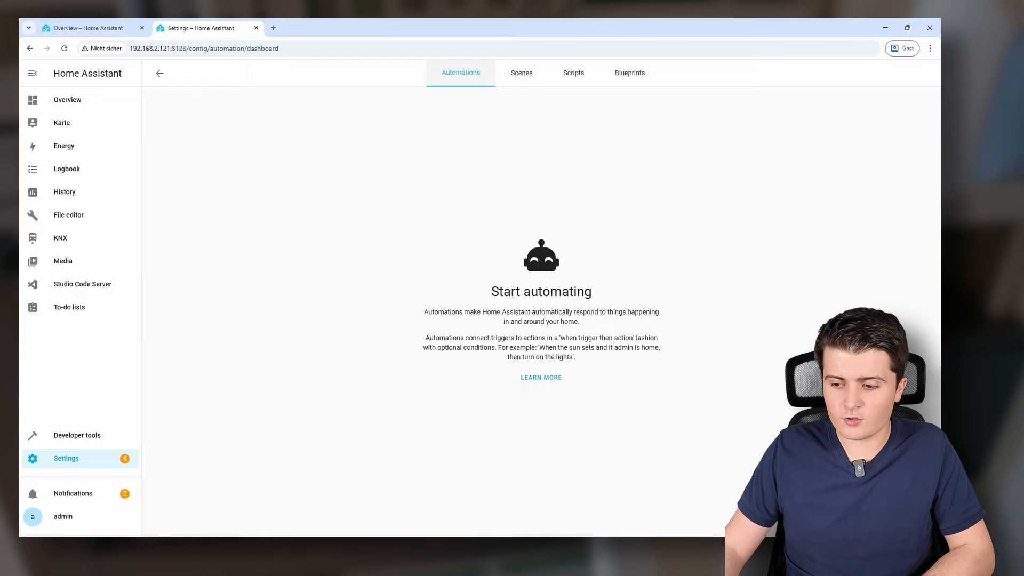
{"action": "left_click", "coordinate": [886, 515]}
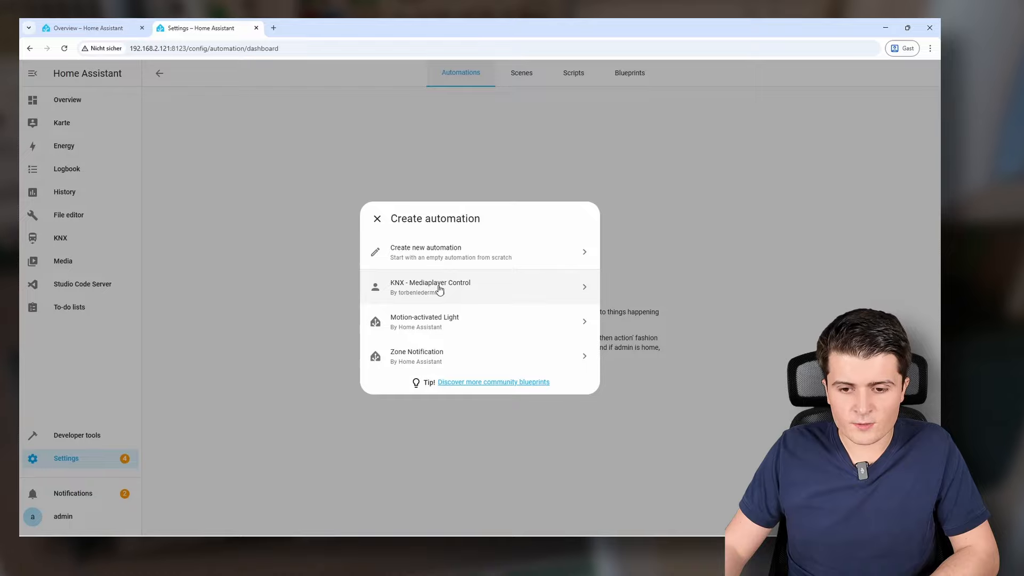
{"action": "left_click", "coordinate": [439, 290]}
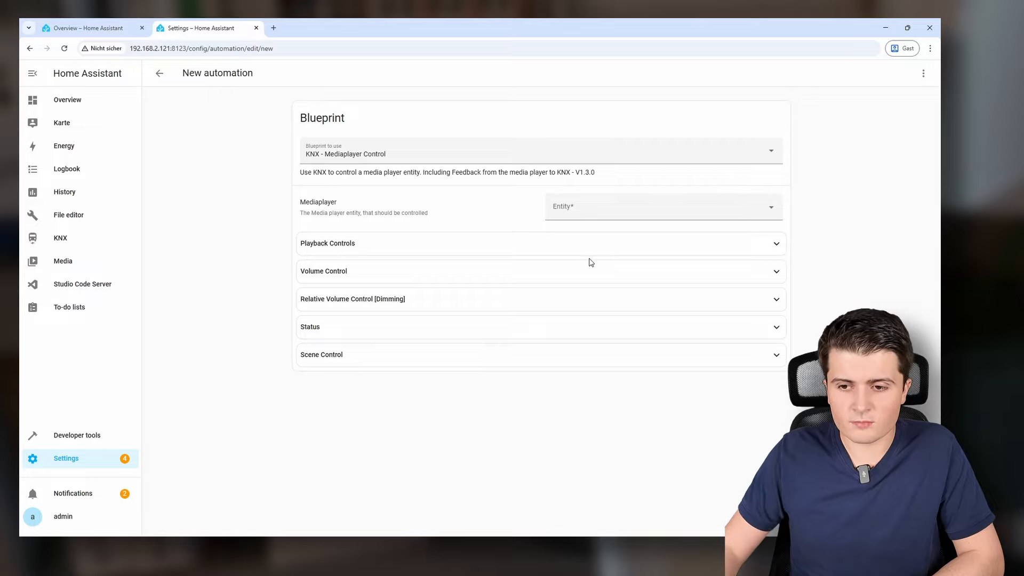
- Check the version in the blueprint description and choose Badezimmer as the media player entity to control
{"action": "left_click_drag", "start_coordinate": [596, 174], "coordinate": [290, 180]}
{"action": "left_click", "coordinate": [532, 190]}
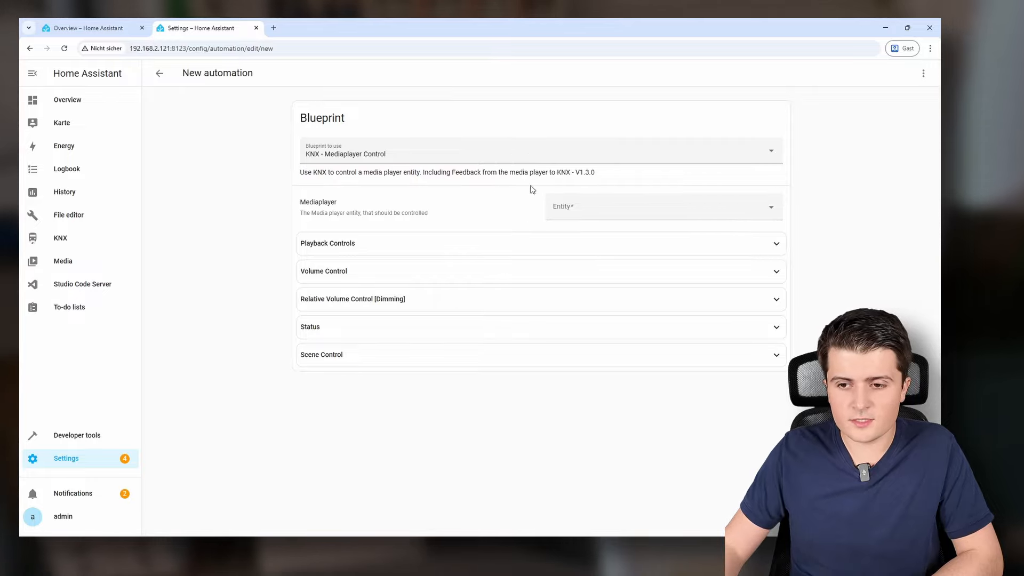
{"action": "left_click_drag", "start_coordinate": [580, 174], "coordinate": [607, 180]}
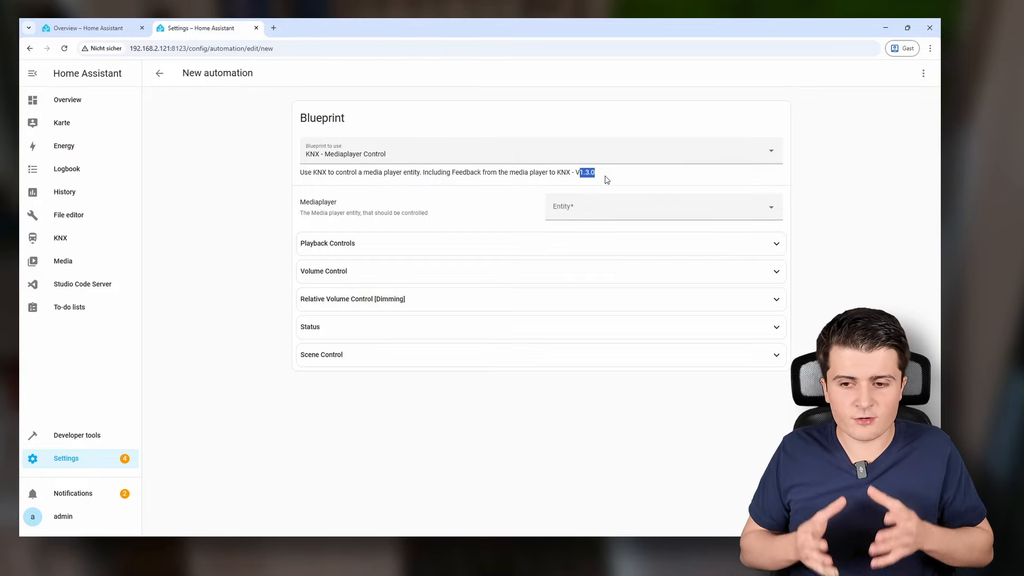
{"action": "left_click", "coordinate": [589, 207]}
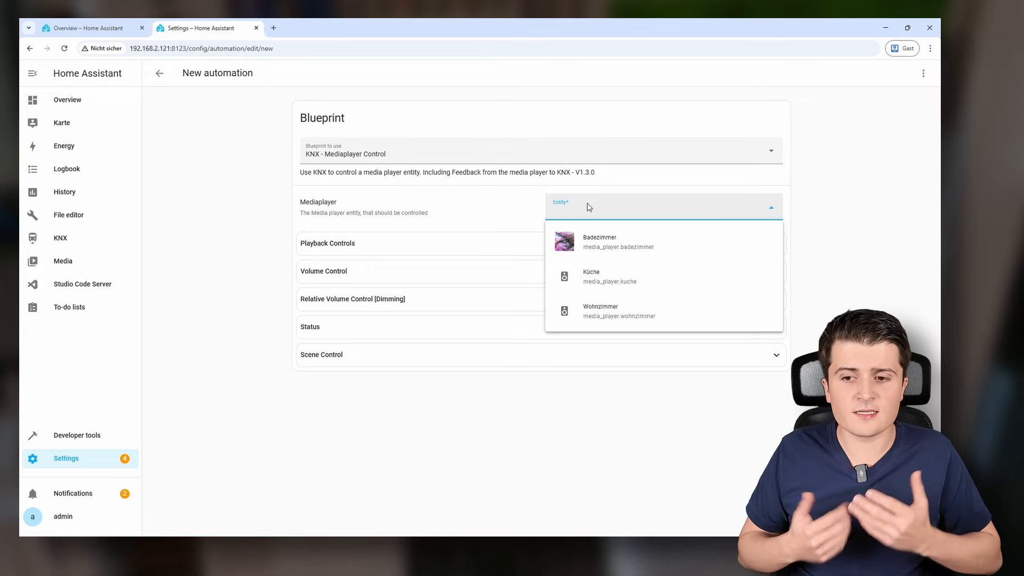
{"action": "left_click", "coordinate": [625, 254]}
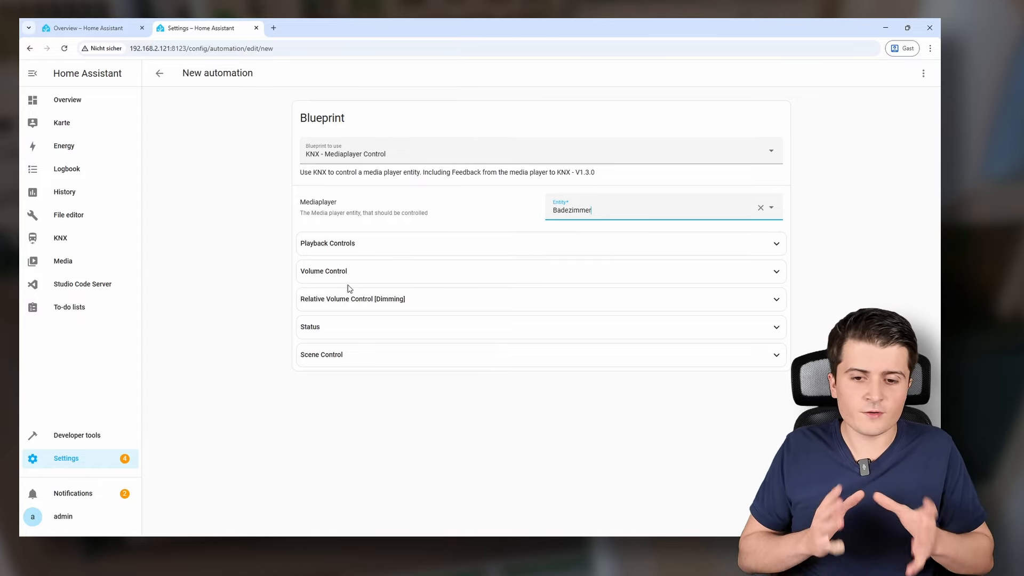
- Expand the Playback Controls section and look through its group address fields
{"action": "left_click", "coordinate": [359, 247]}
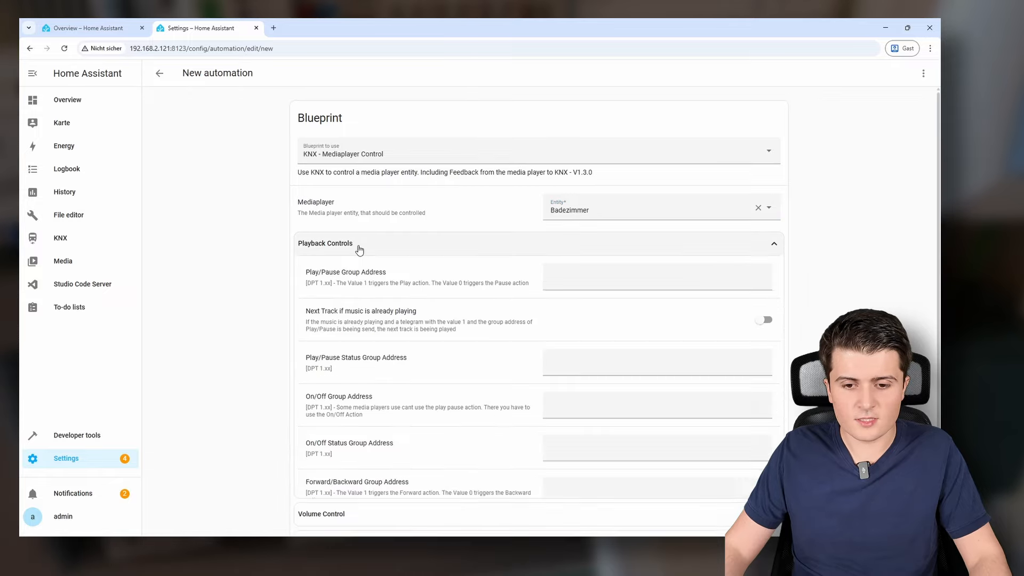
{"action": "left_click", "coordinate": [358, 250]}
{"action": "left_click", "coordinate": [355, 253]}
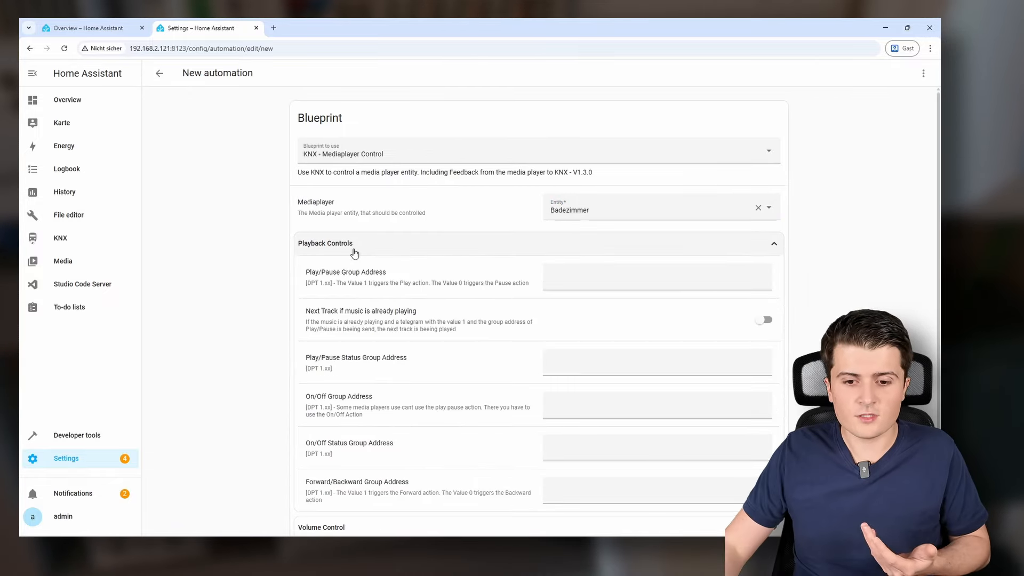
{"action": "scroll", "coordinate": [355, 253], "scroll_direction": "down", "scroll_amount": 1}
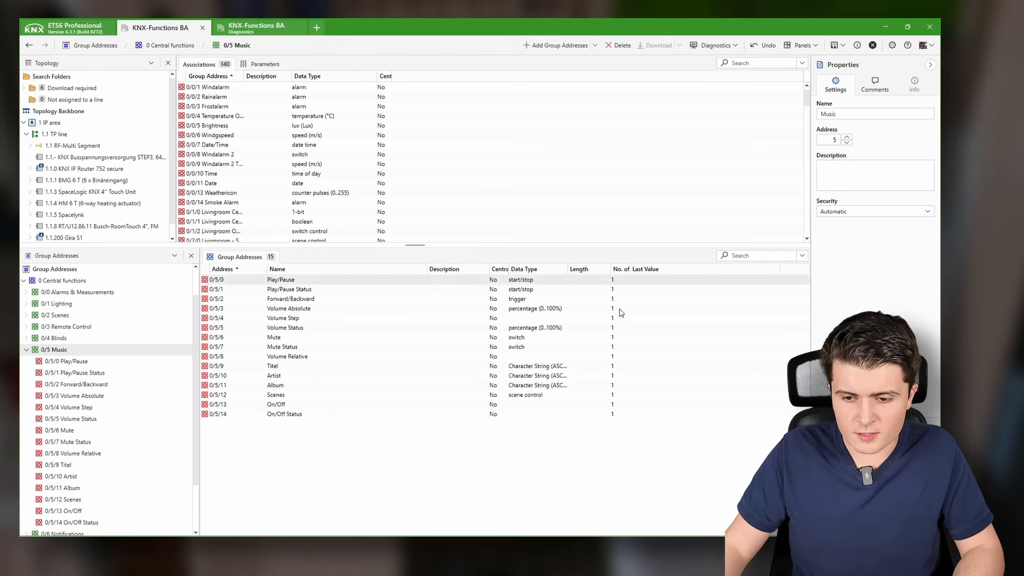
- Switch to ETS6 and examine the bus interfaces and associations of the 0/5/0 Play/Pause group address, plus the other Music addresses
{"action": "left_click", "coordinate": [78, 363]}
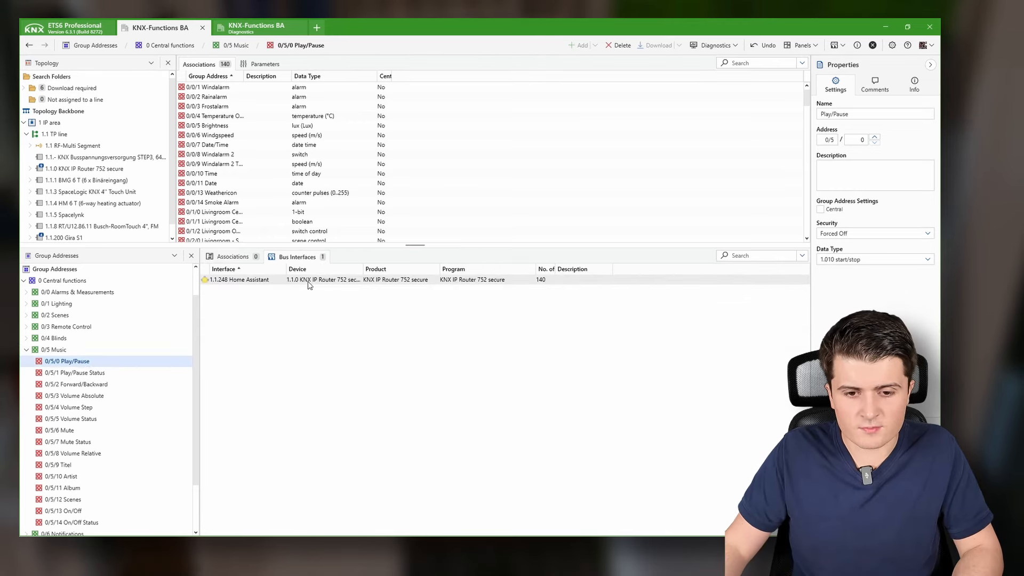
{"action": "left_click", "coordinate": [246, 262]}
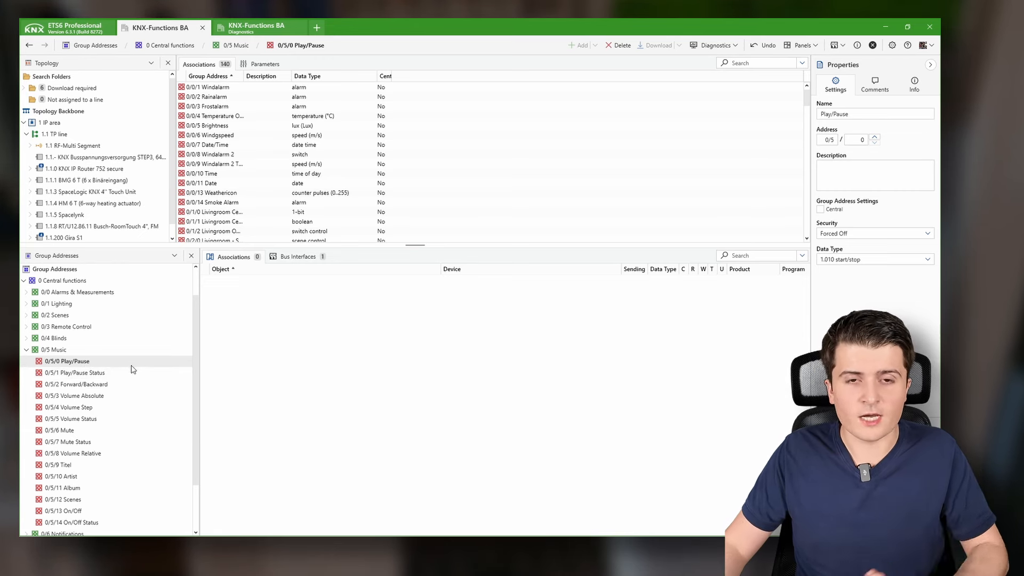
{"action": "scroll", "coordinate": [155, 379], "scroll_direction": "down", "scroll_amount": 1}
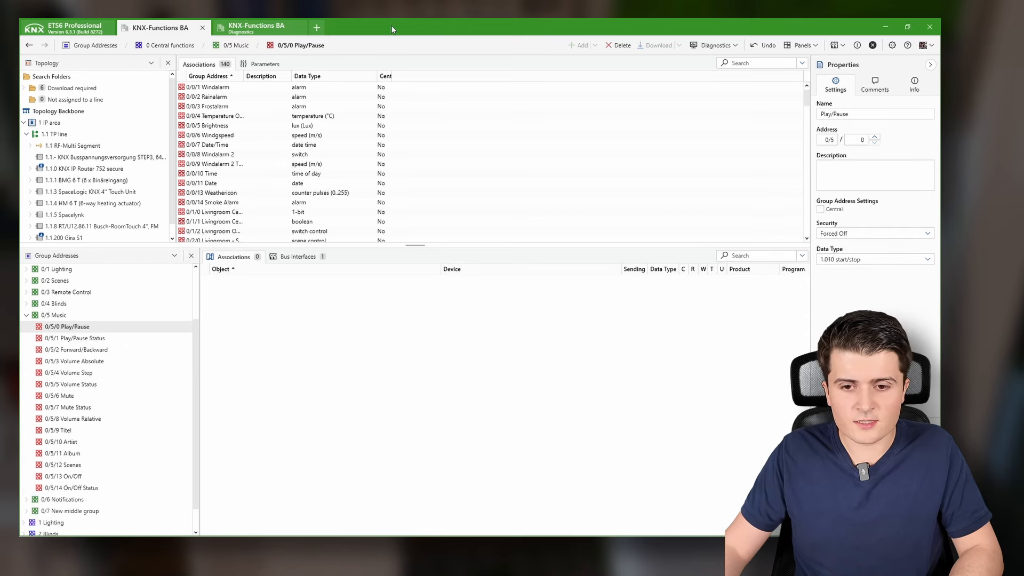
{"action": "left_click_drag", "start_coordinate": [391, 25], "coordinate": [19, 19]}
- In Home Assistant, set the Play/Pause group address to 0/5/0 and the Play/Pause status group address to 0/5/1
{"action": "left_click", "coordinate": [605, 228]}
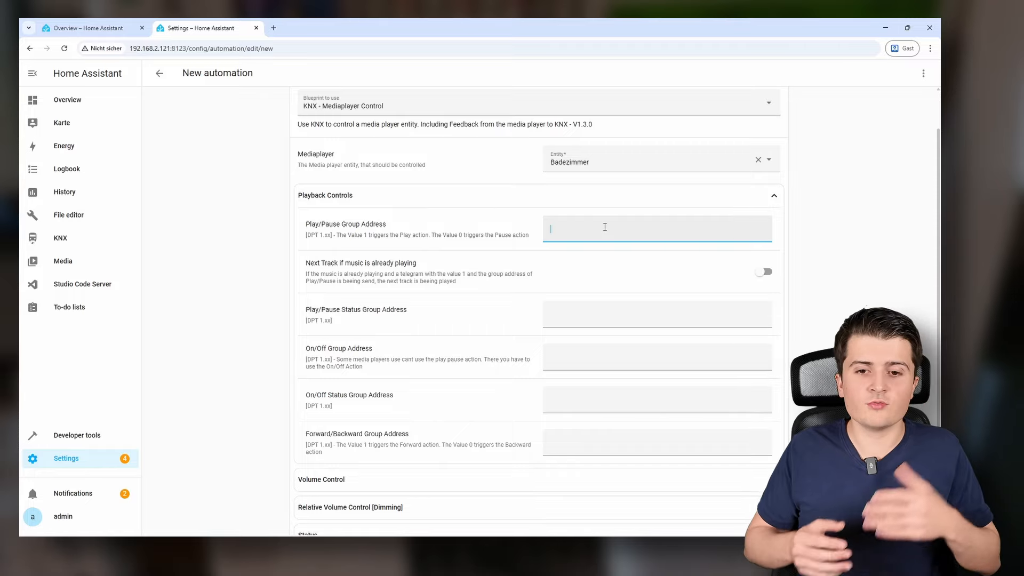
{"action": "type", "text": "0/"}
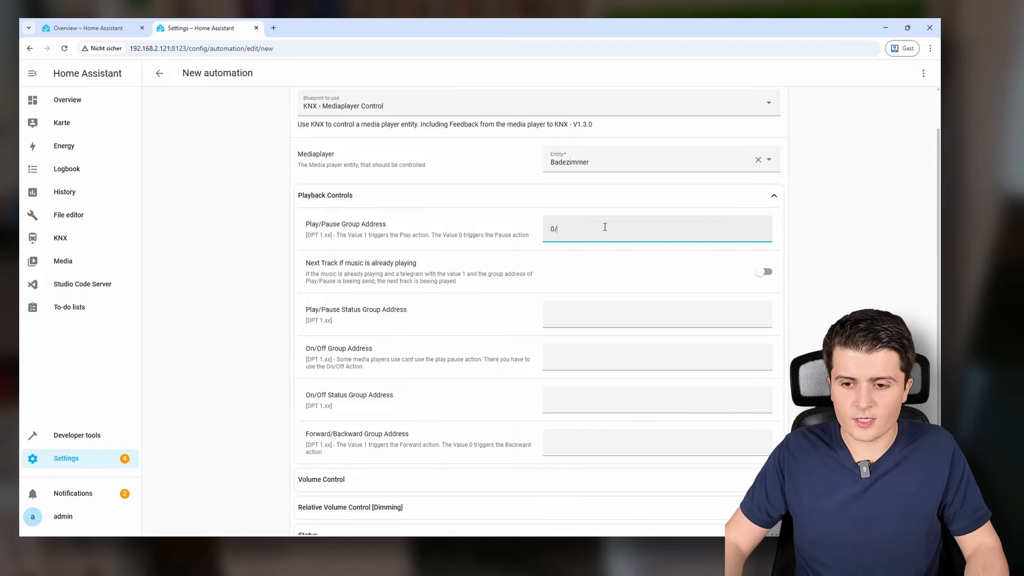
{"action": "type", "text": "5/0"}
{"action": "left_click", "coordinate": [606, 313]}
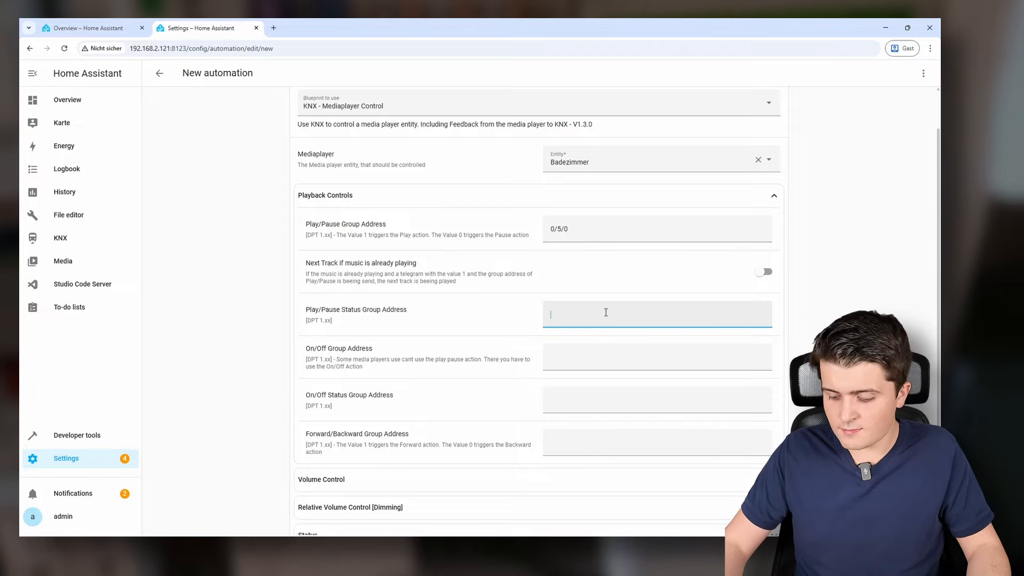
{"action": "type", "text": "0//"}
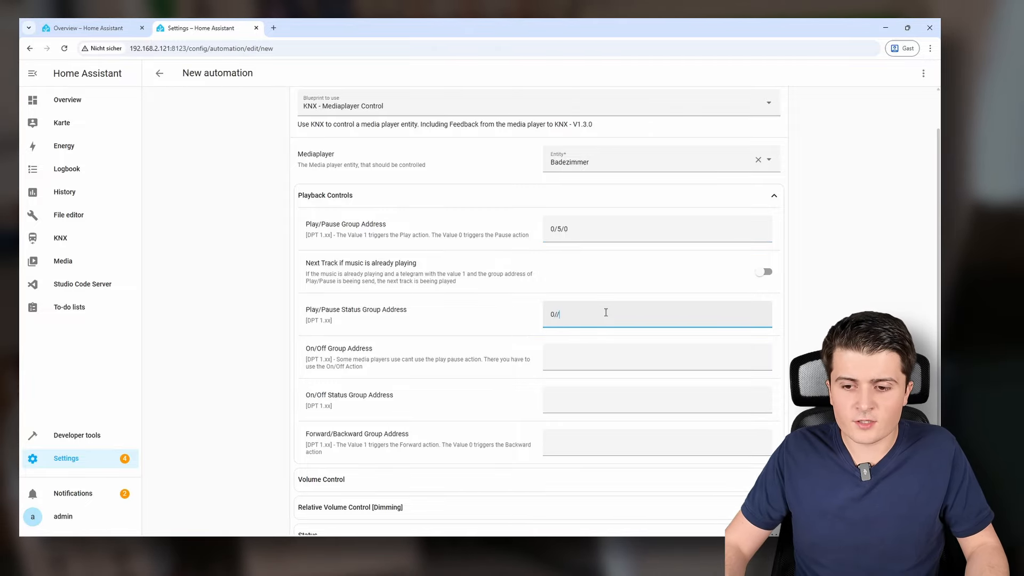
{"action": "type", "text": "5/1"}
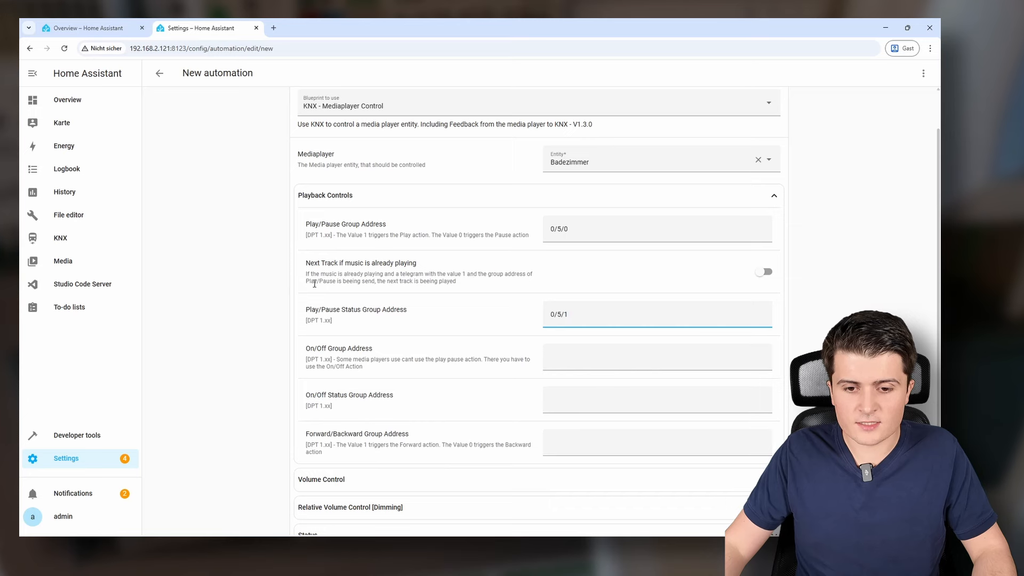
- Read the next-track option's description, set the Forward/Backward group address to 0/5/2, and collapse the Playback Controls section
{"action": "left_click_drag", "start_coordinate": [306, 277], "coordinate": [391, 284]}
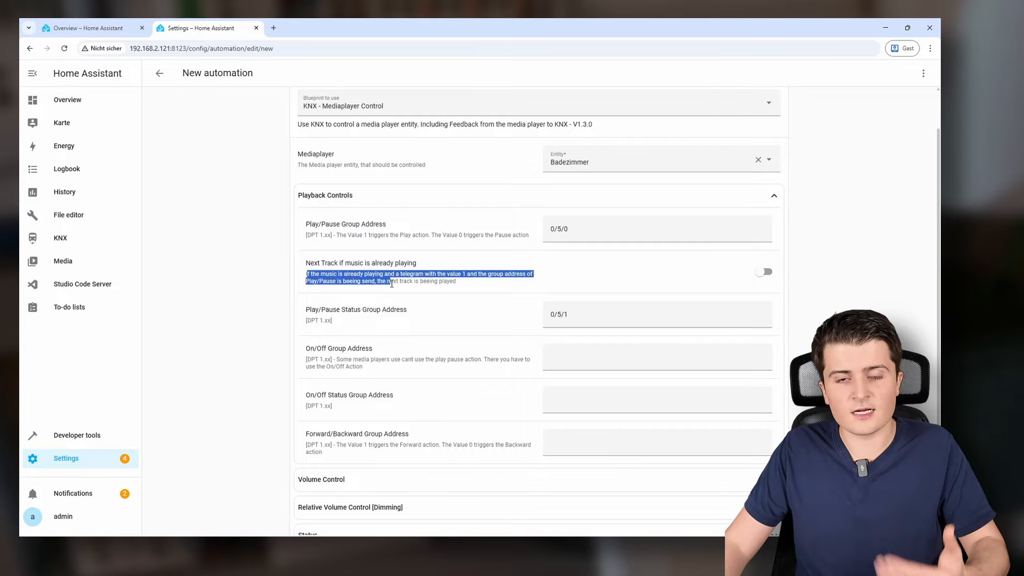
{"action": "left_click", "coordinate": [826, 315]}
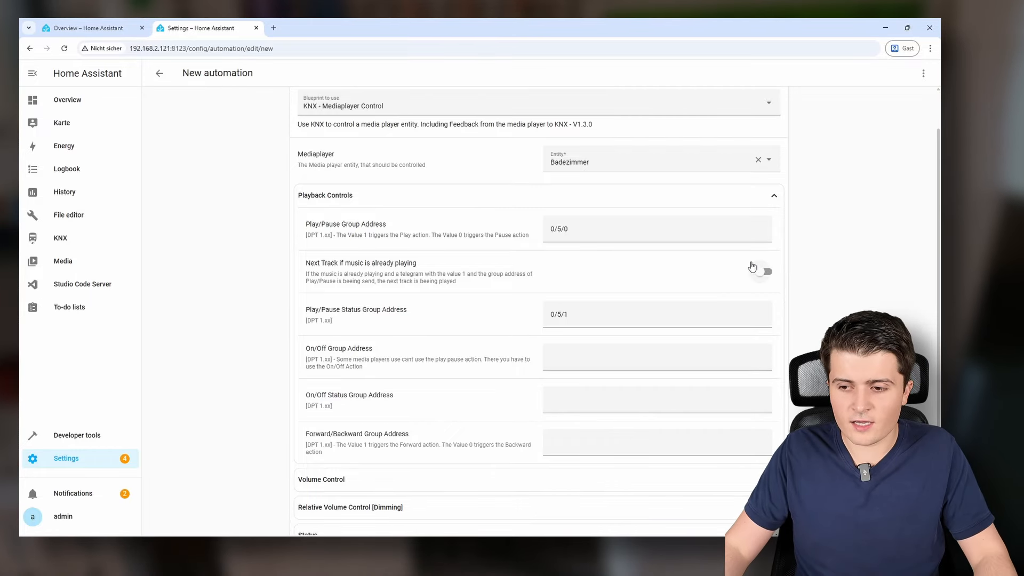
{"action": "scroll", "coordinate": [761, 274], "scroll_direction": "down", "scroll_amount": 2}
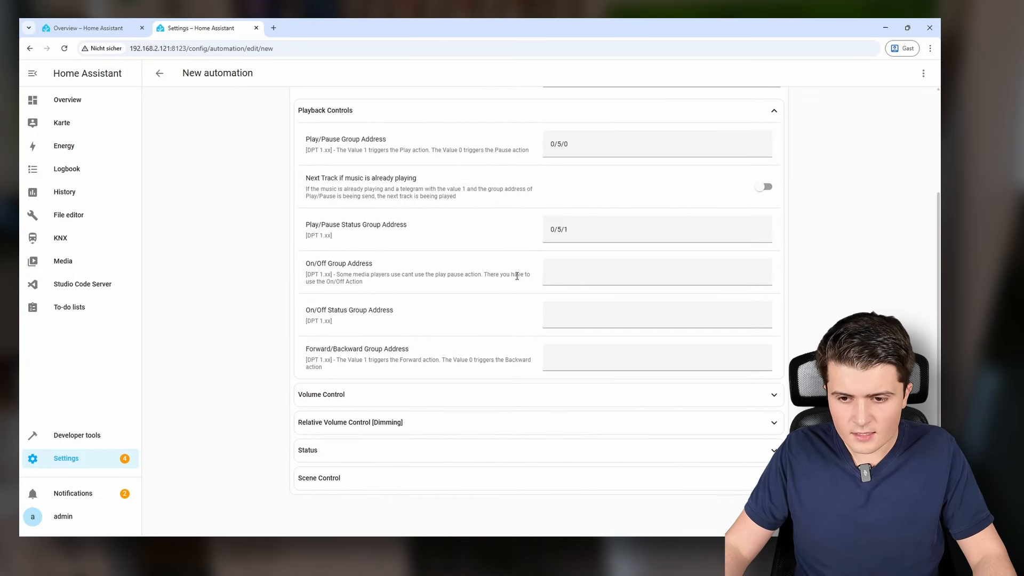
{"action": "left_click", "coordinate": [548, 274]}
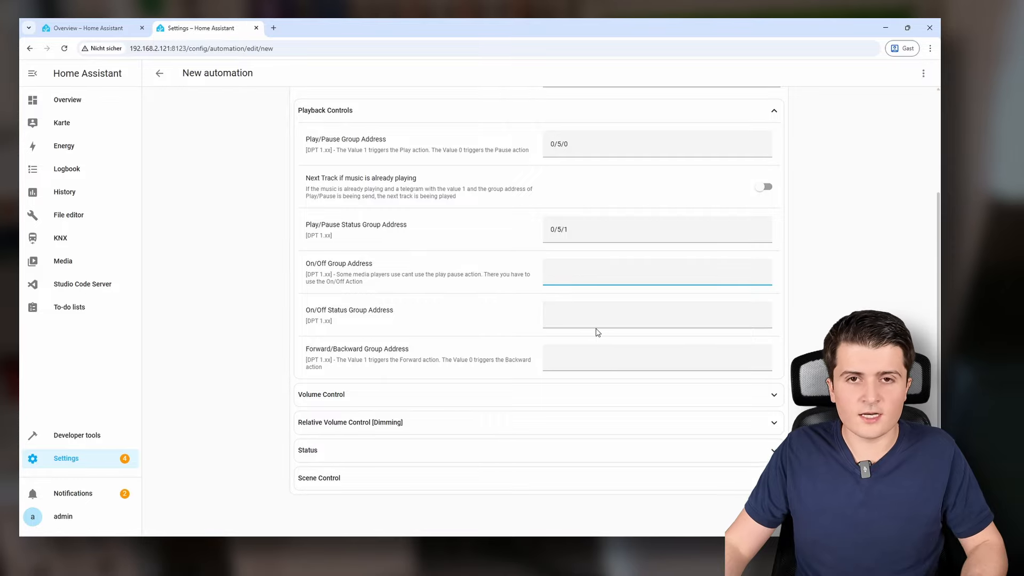
{"action": "left_click", "coordinate": [612, 365]}
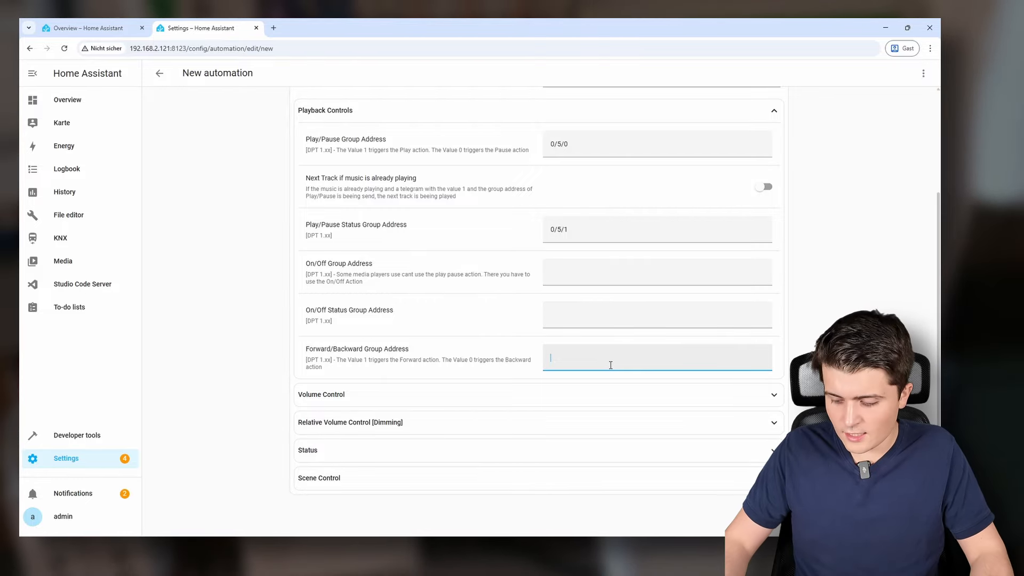
{"action": "type", "text": "0/5/2"}
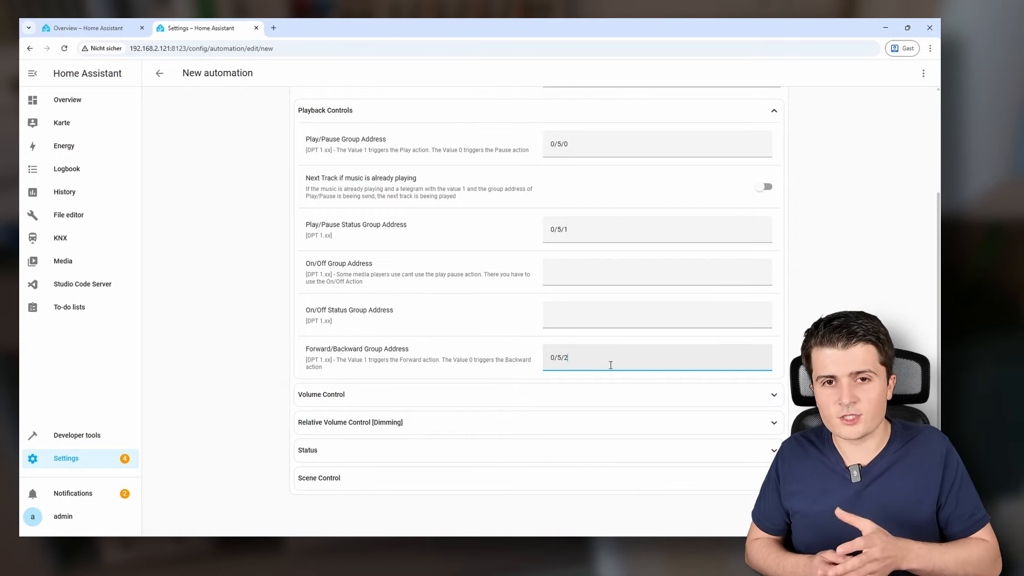
{"action": "scroll", "coordinate": [611, 365], "scroll_direction": "up", "scroll_amount": 3}
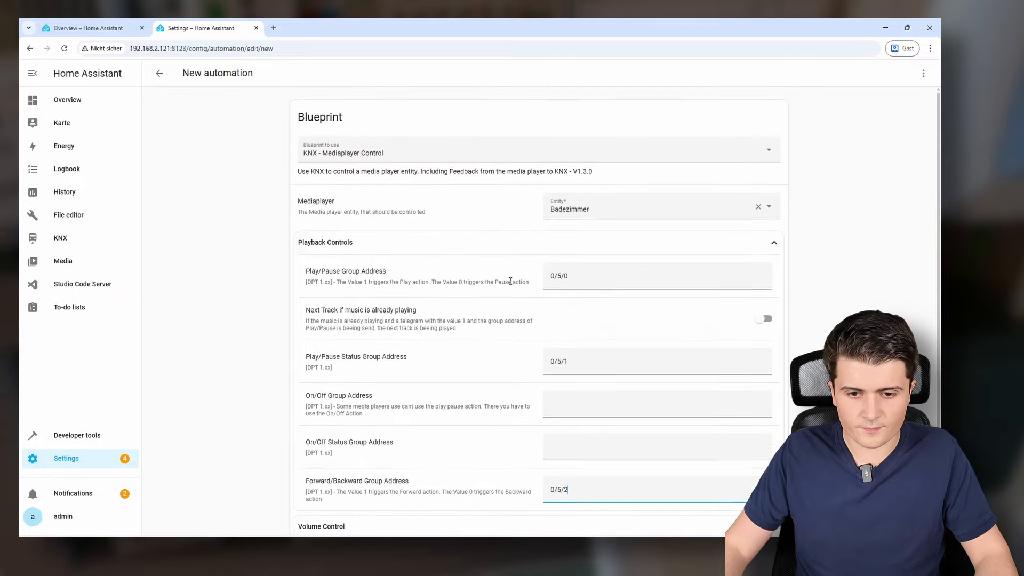
{"action": "left_click", "coordinate": [406, 243]}
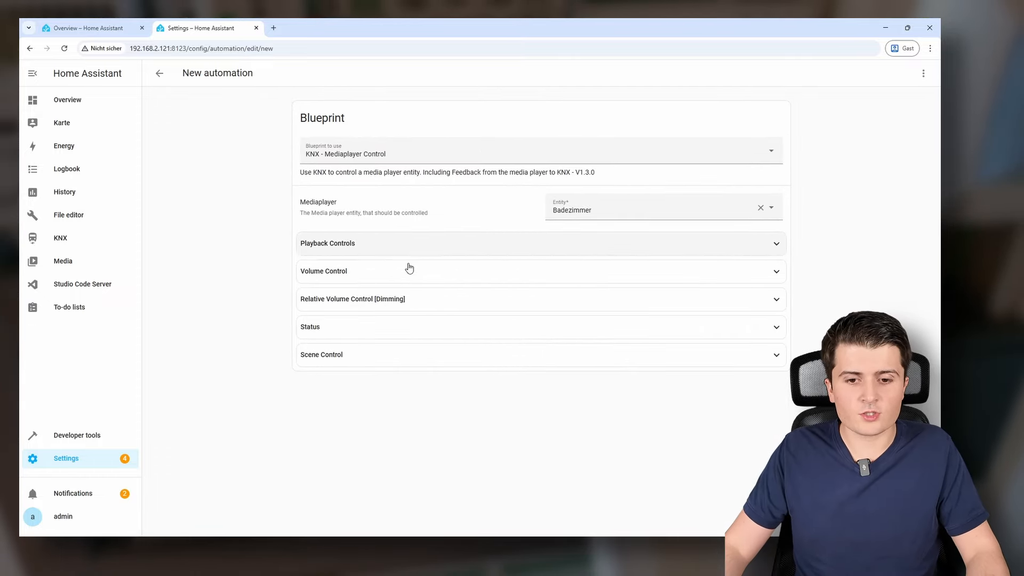
- In the Status section, set the title group address to 0/5/9, artist to 0/5/10 and album to 0/5/11
{"action": "left_click", "coordinate": [375, 329]}
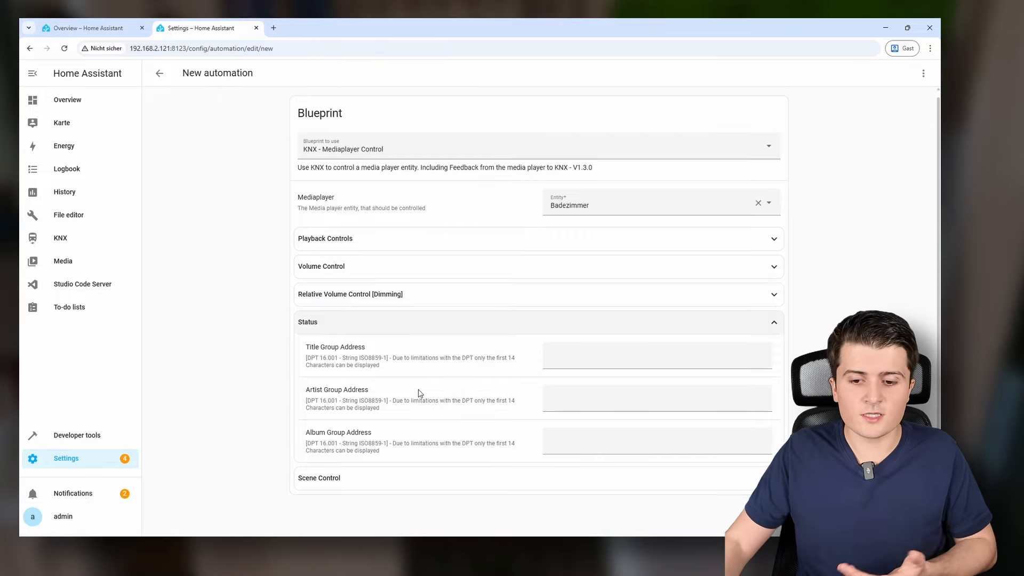
{"action": "left_click", "coordinate": [599, 350]}
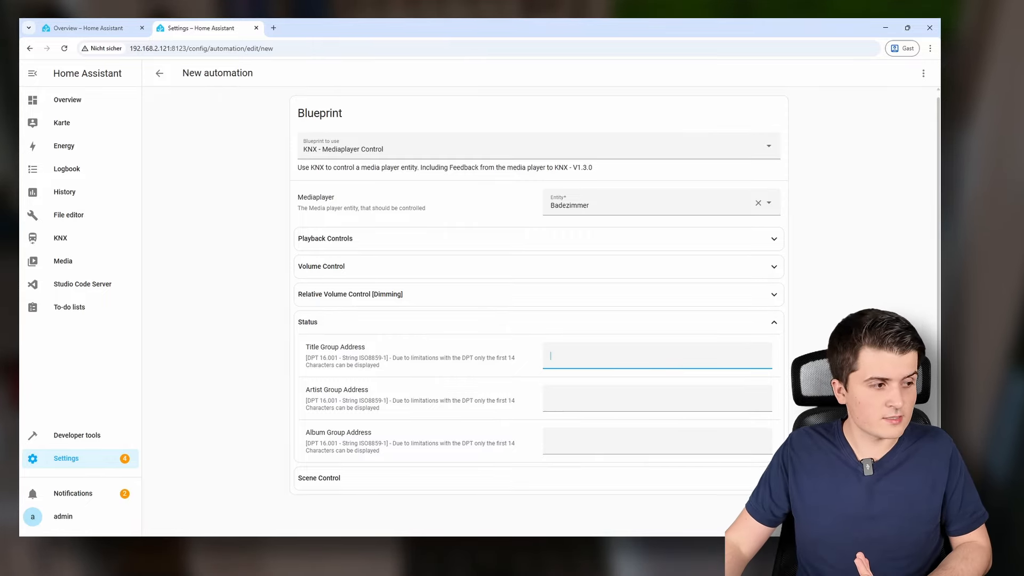
{"action": "key", "text": "alt+Tab"}
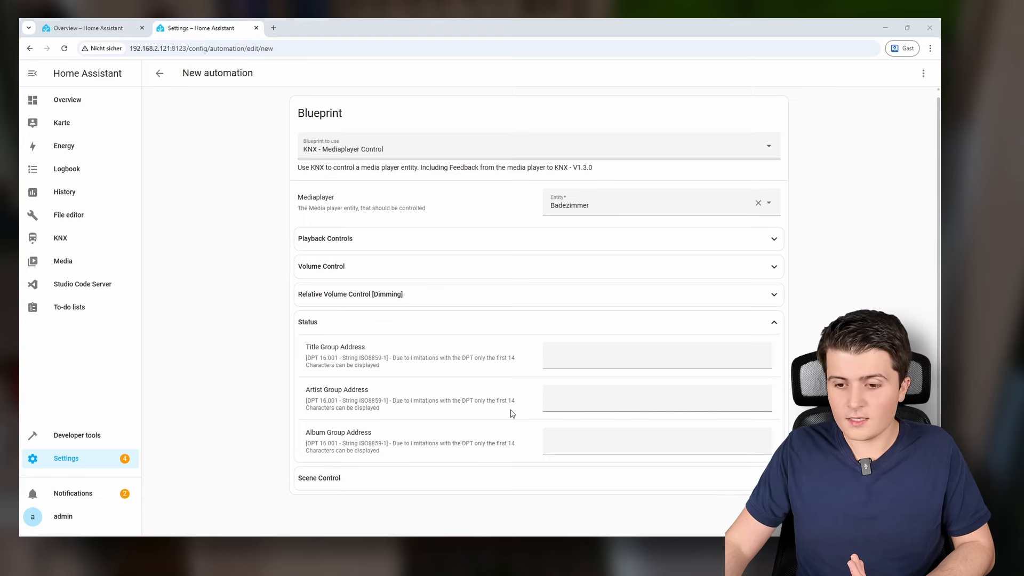
{"action": "left_click", "coordinate": [590, 353]}
{"action": "type", "text": "0/5/9"}
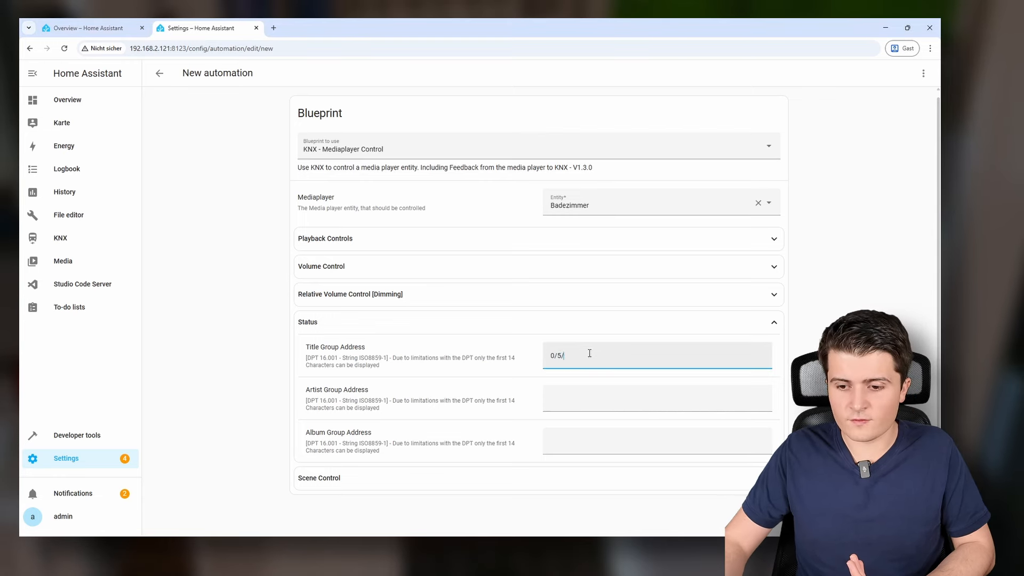
{"action": "left_click", "coordinate": [577, 394]}
{"action": "type", "text": "0/5/10"}
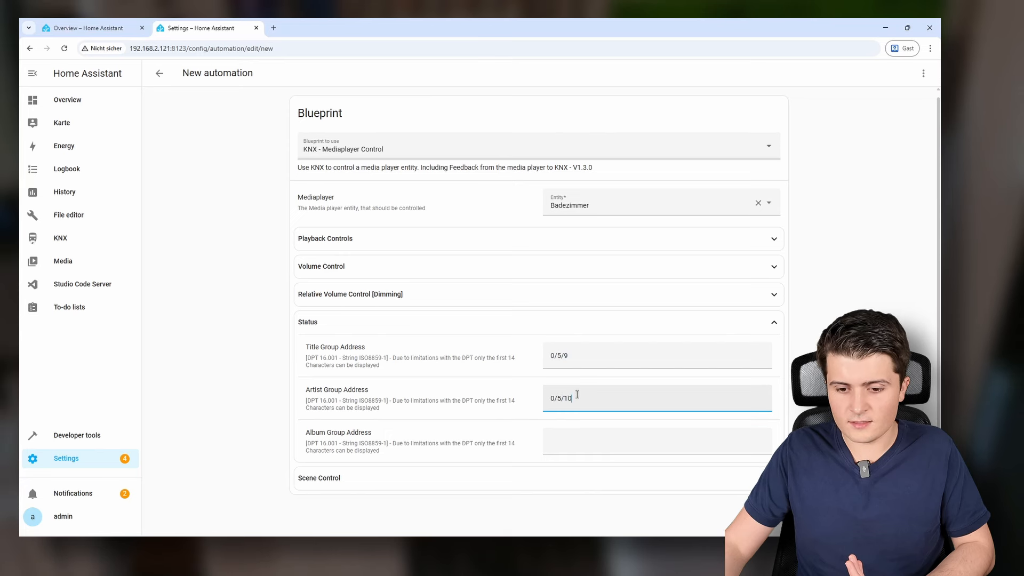
{"action": "left_click", "coordinate": [560, 431]}
{"action": "type", "text": "0/5/11"}
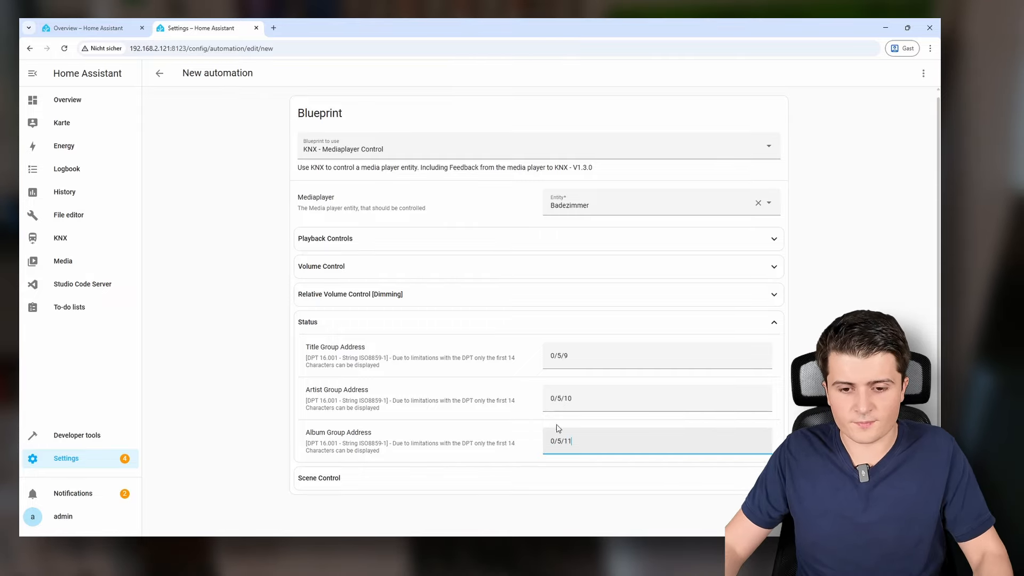
{"action": "left_click", "coordinate": [225, 405]}
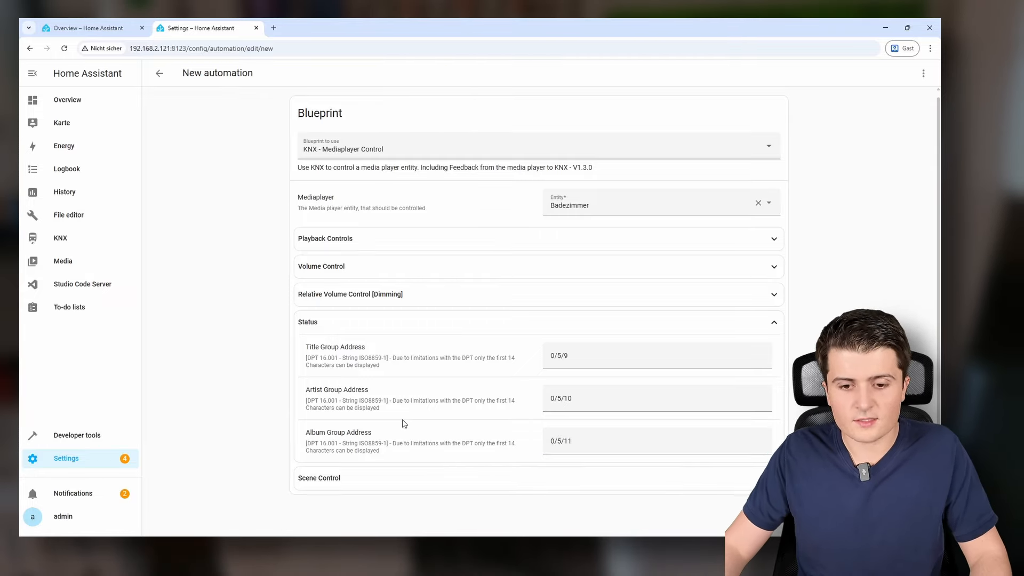
- Collapse the Status section and set the Volume Control group address to 0/5/3 in the Volume Control section
{"action": "left_click", "coordinate": [349, 321]}
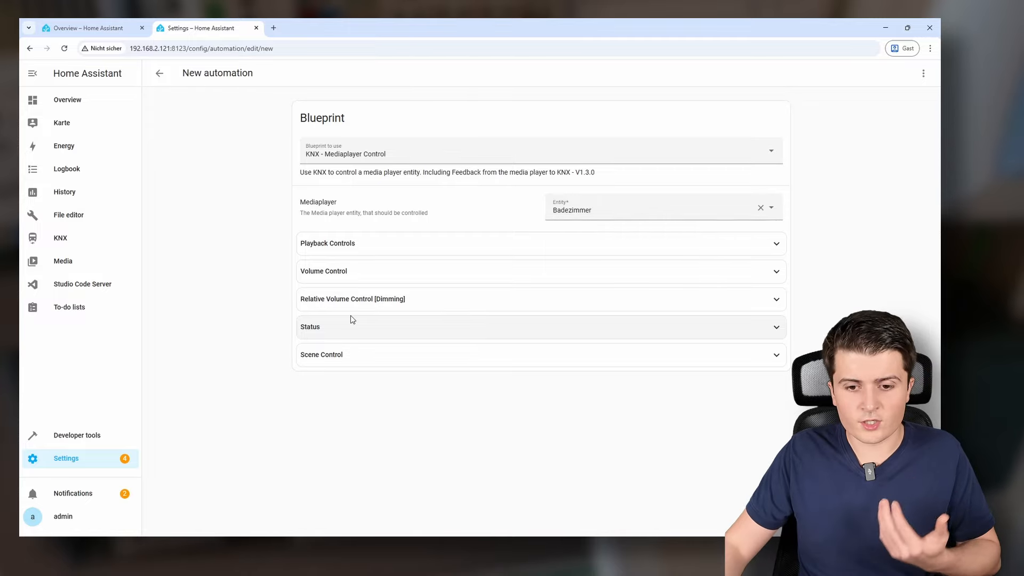
{"action": "left_click", "coordinate": [350, 276]}
{"action": "scroll", "coordinate": [288, 289], "scroll_direction": "down", "scroll_amount": 3}
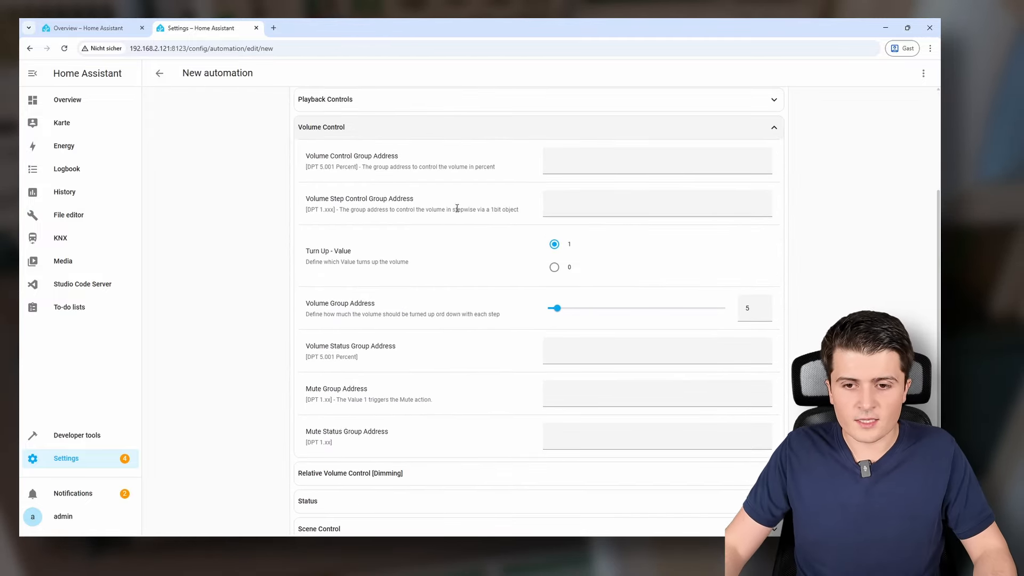
{"action": "left_click", "coordinate": [569, 160]}
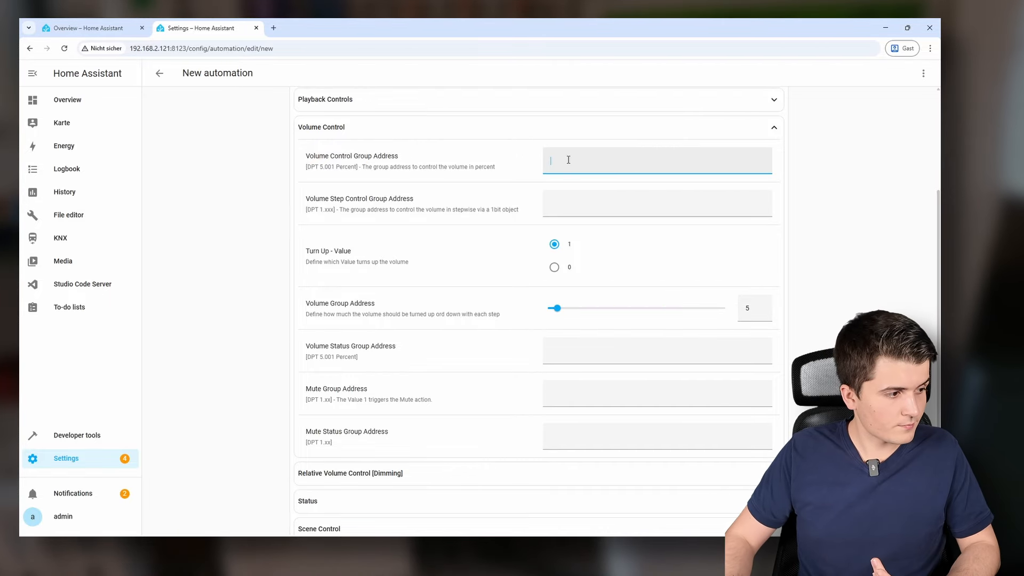
{"action": "type", "text": "/5/3"}
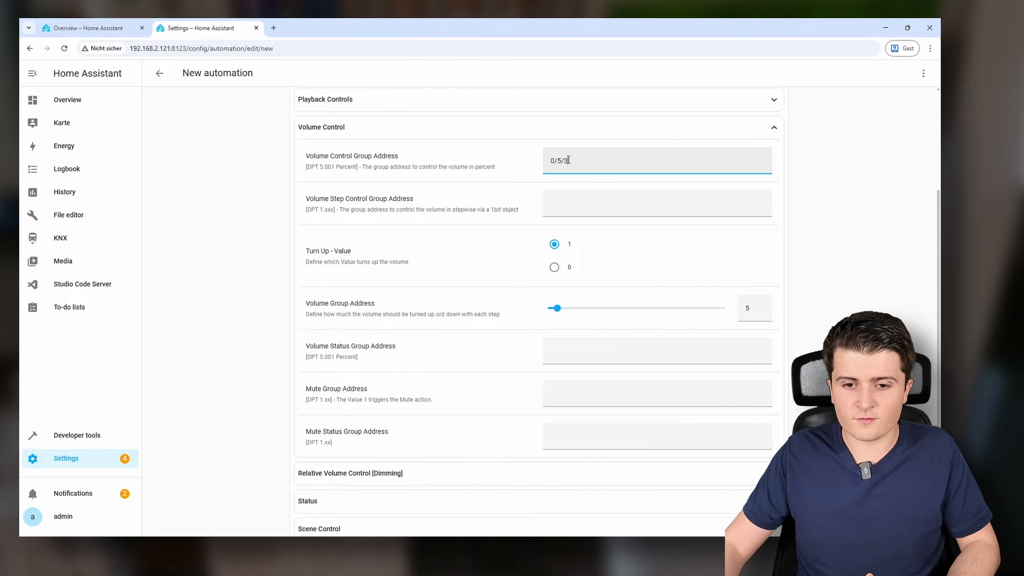
- Read the volume step option's description, set the change per step to 5, and set the Volume Step Control group address to 0/5/4
{"action": "left_click", "coordinate": [560, 207]}
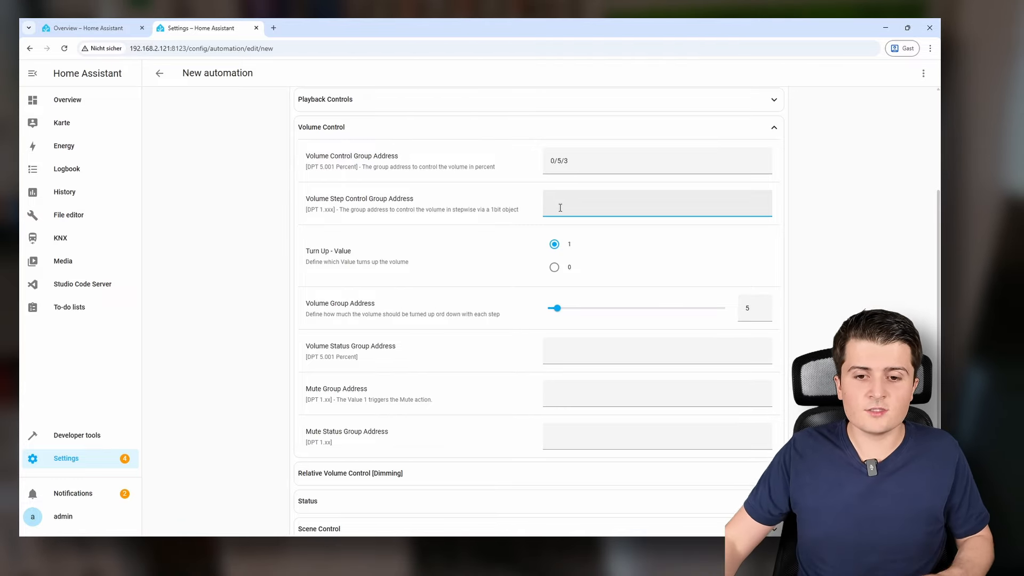
{"action": "left_click_drag", "start_coordinate": [306, 198], "coordinate": [516, 210]}
{"action": "left_click", "coordinate": [515, 211]}
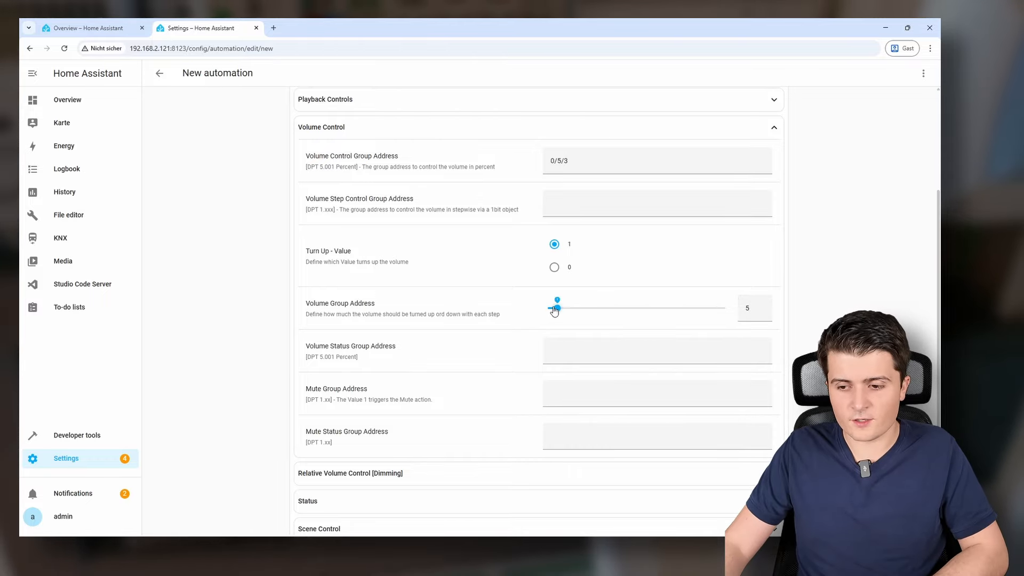
{"action": "left_click_drag", "start_coordinate": [558, 309], "coordinate": [566, 308]}
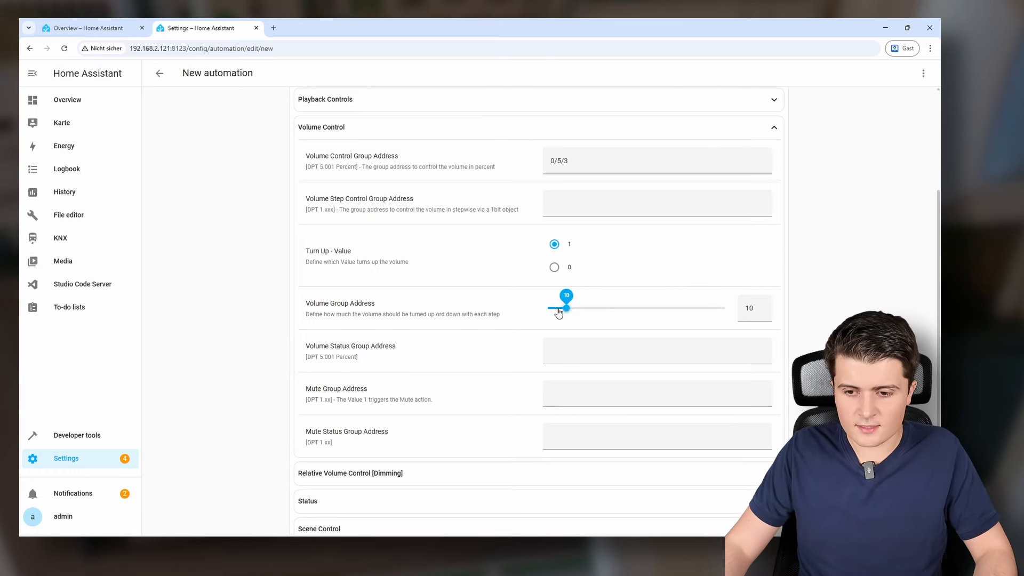
{"action": "left_click_drag", "start_coordinate": [566, 309], "coordinate": [558, 310]}
{"action": "left_click", "coordinate": [571, 207]}
{"action": "type", "text": "0/5/4"}
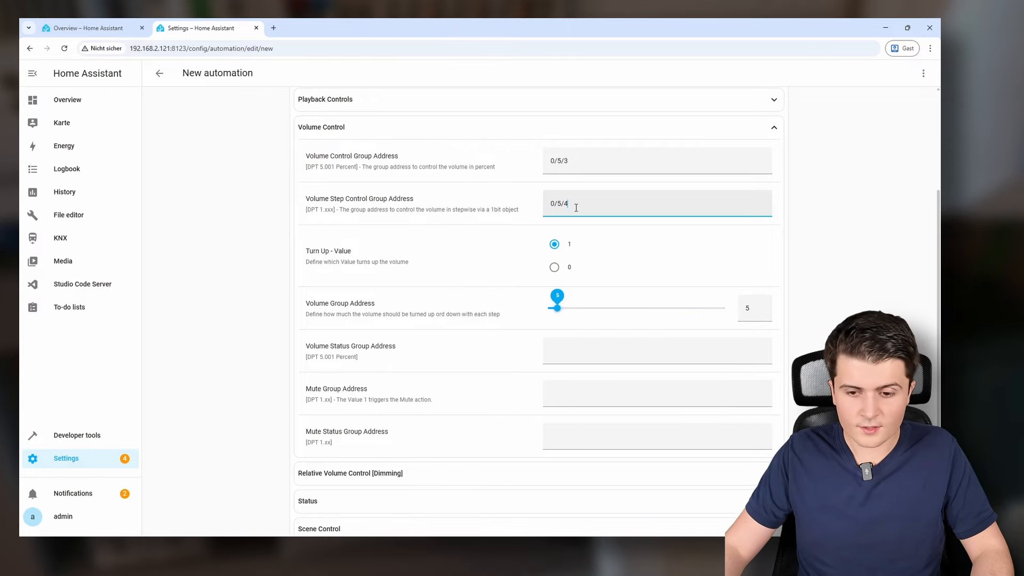
- Set the volume status group address to 0/5/5, mute to 0/5/6 and mute status to 0/5/7, then collapse Volume Control
{"action": "left_click", "coordinate": [560, 352]}
{"action": "scroll", "coordinate": [551, 336], "scroll_direction": "down", "scroll_amount": 1}
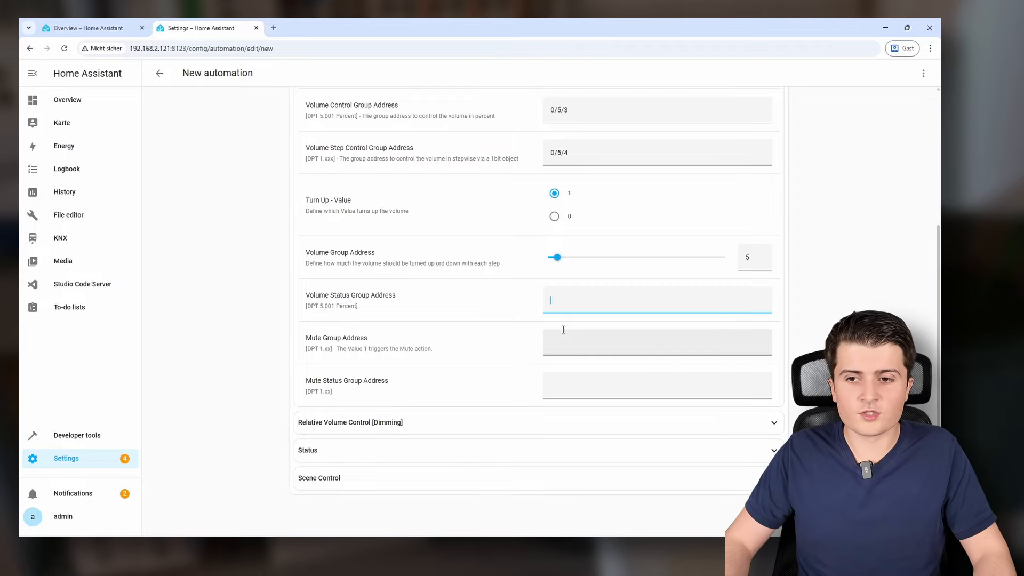
{"action": "type", "text": "0/5/5"}
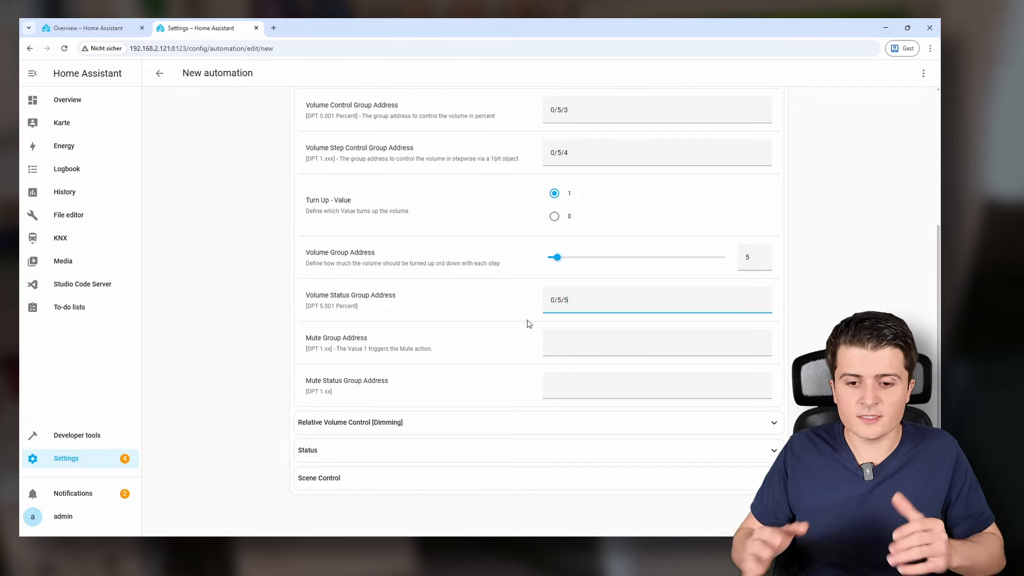
{"action": "left_click", "coordinate": [571, 352]}
{"action": "type", "text": "0/5/6"}
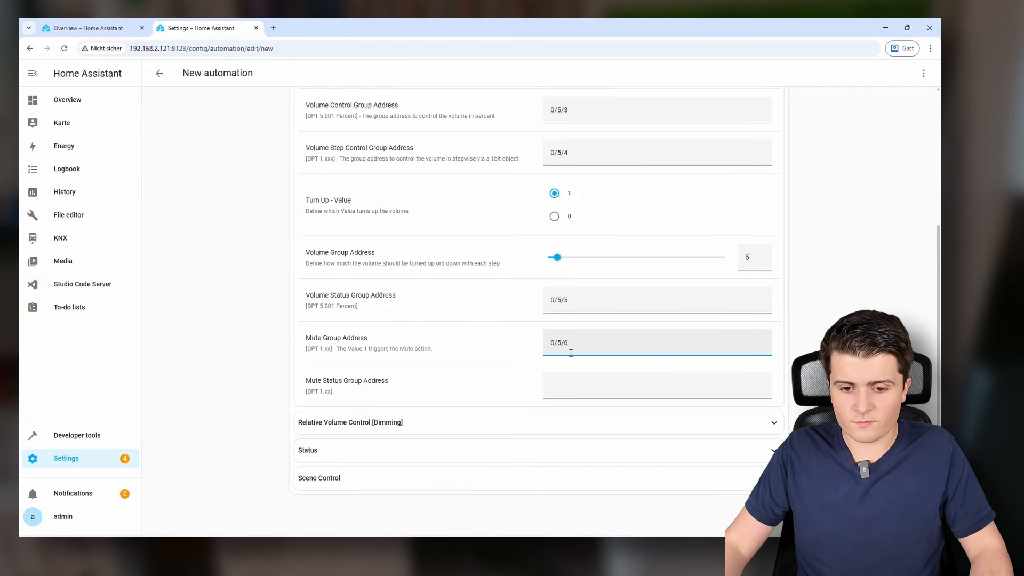
{"action": "left_click", "coordinate": [568, 397]}
{"action": "type", "text": "0/5/7"}
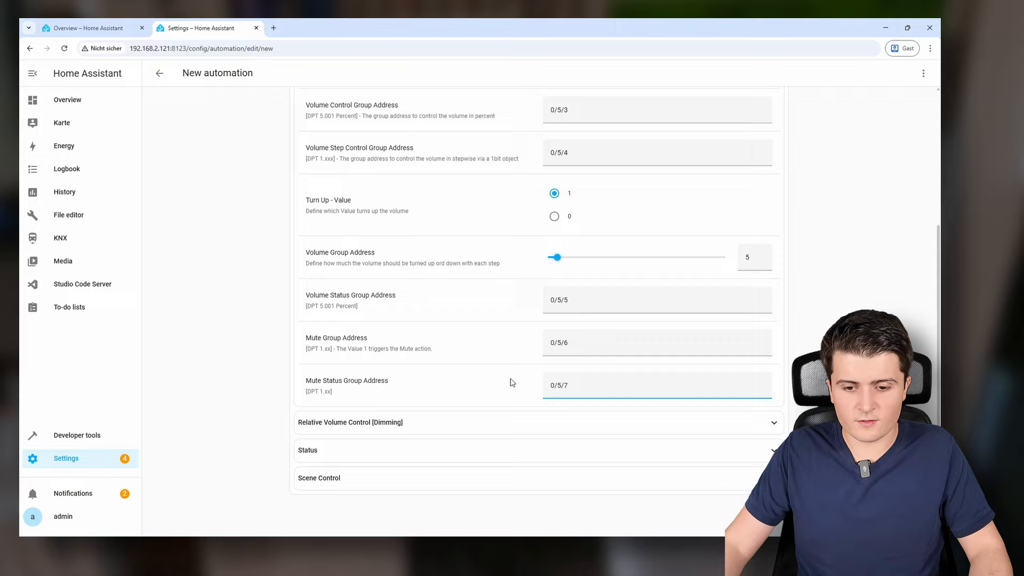
{"action": "left_click_drag", "start_coordinate": [513, 381], "coordinate": [289, 381]}
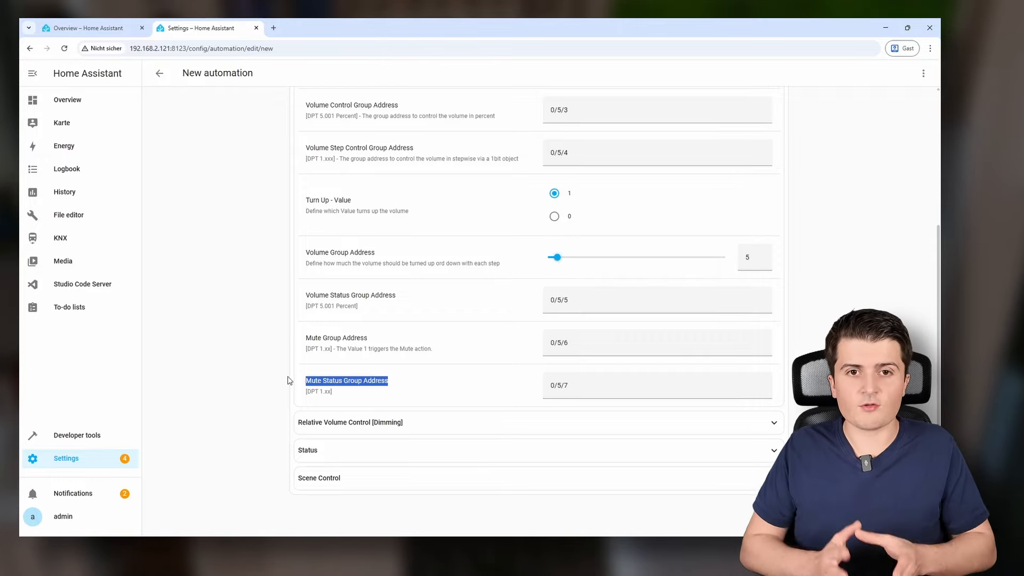
{"action": "scroll", "coordinate": [306, 363], "scroll_direction": "up", "scroll_amount": 2}
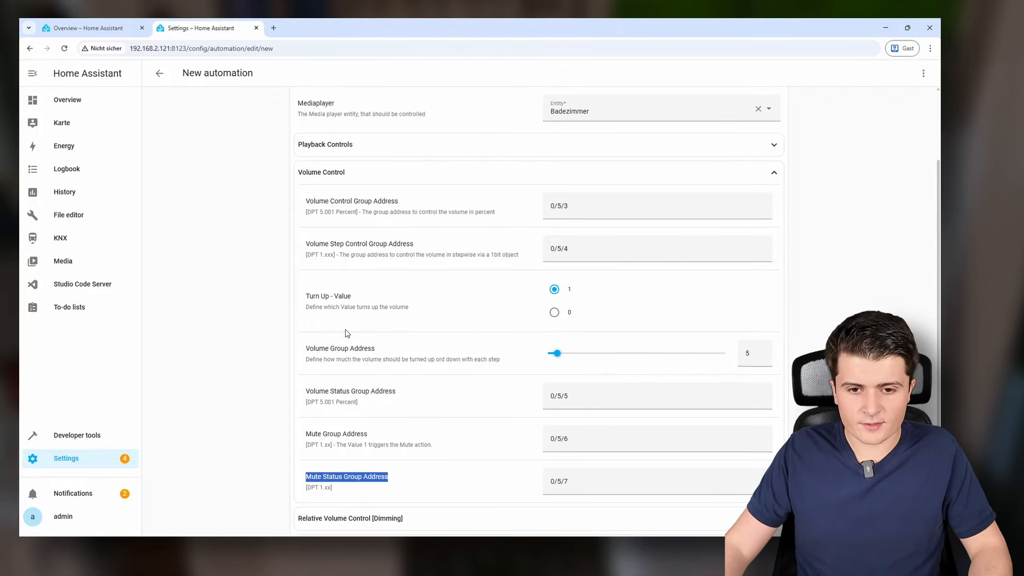
{"action": "left_click", "coordinate": [361, 174]}
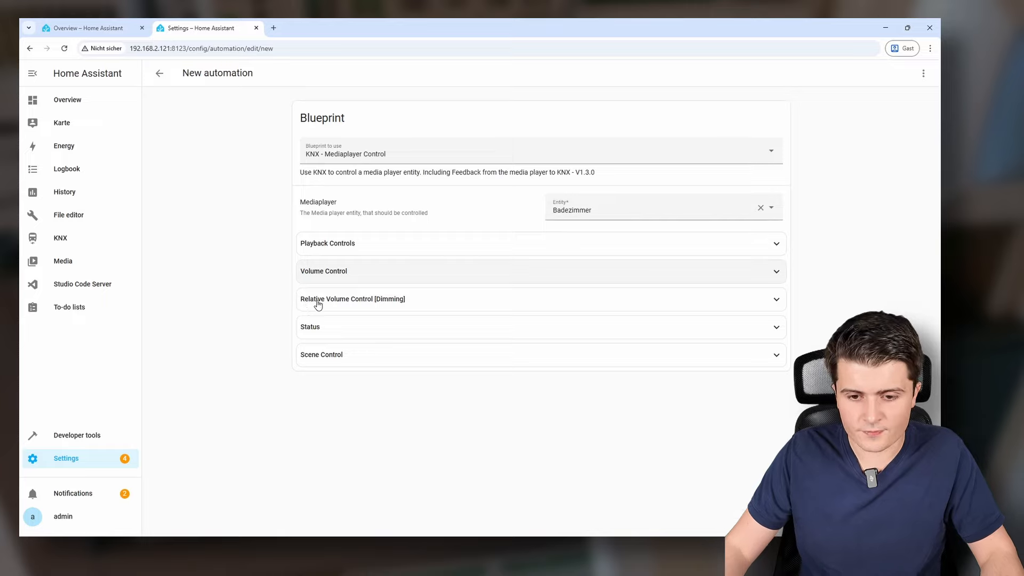
- In the Relative Volume Control section, create a new toggle helper named knx_media_control_helper as the helper entity
{"action": "left_click", "coordinate": [314, 299]}
{"action": "scroll", "coordinate": [320, 306], "scroll_direction": "down", "scroll_amount": 1}
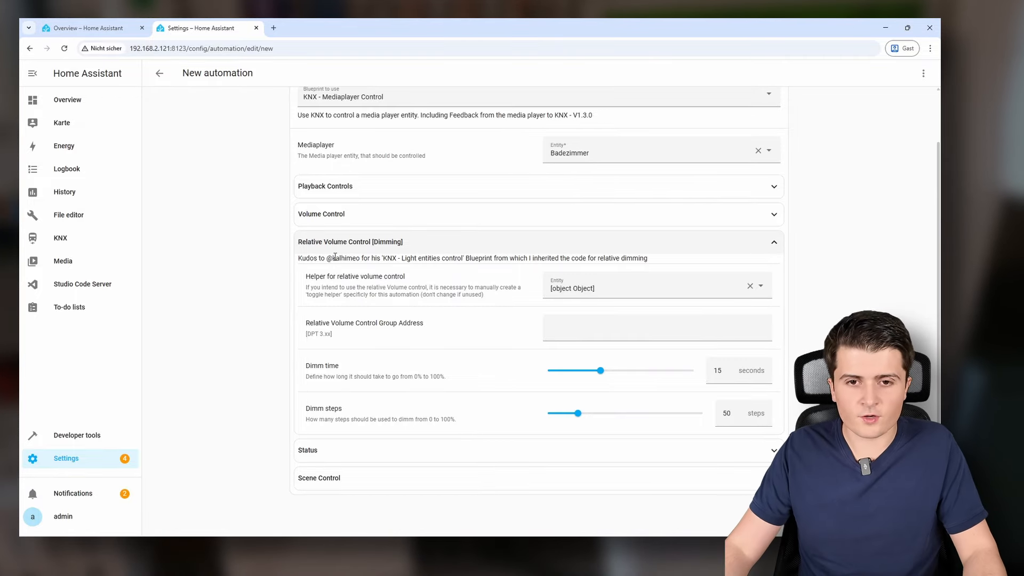
{"action": "left_click", "coordinate": [748, 288]}
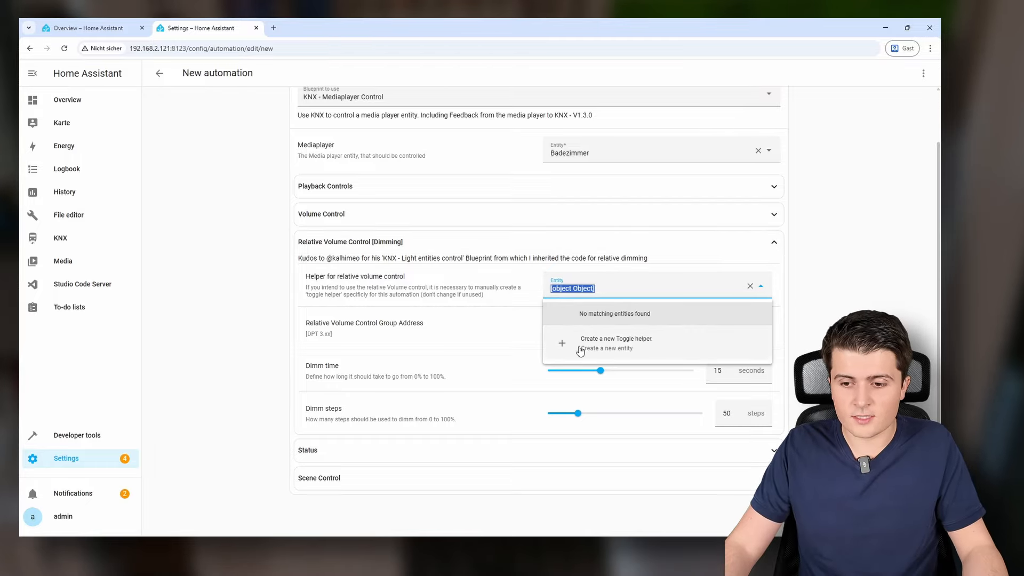
{"action": "left_click", "coordinate": [619, 350]}
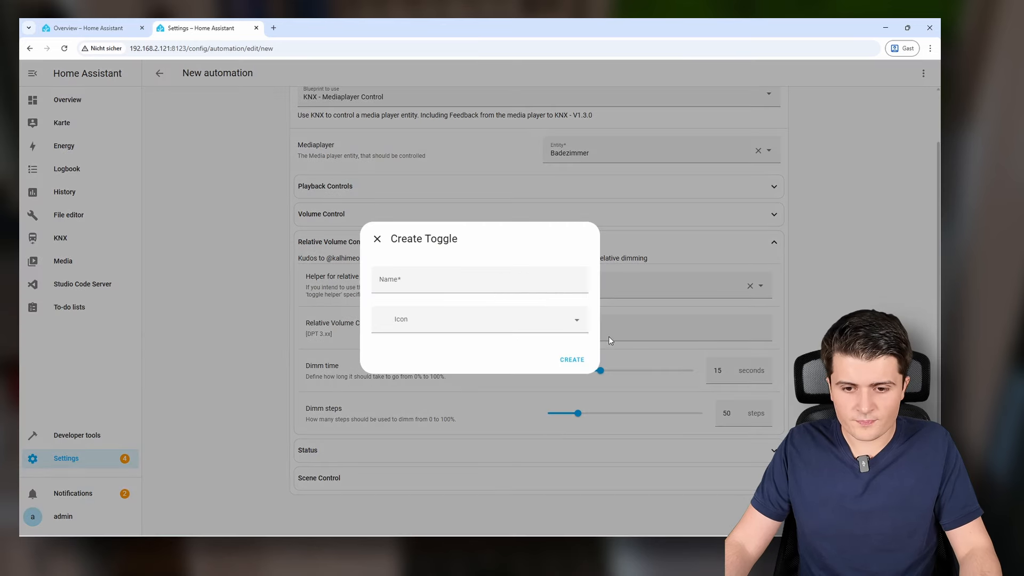
{"action": "left_click", "coordinate": [504, 286]}
{"action": "type", "text": "volum"}
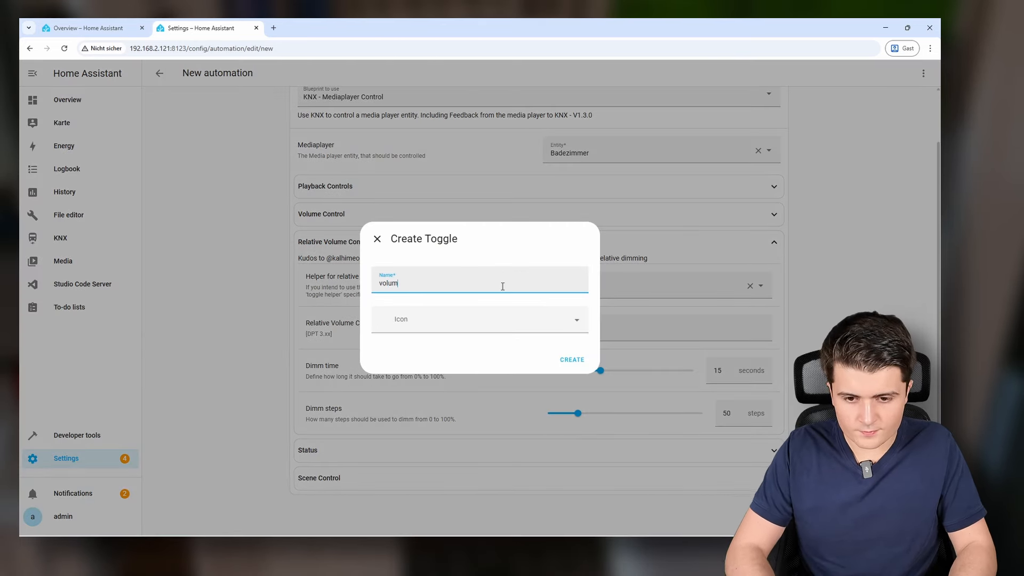
{"action": "key", "text": "BackSpace"}
{"action": "key", "text": "BackSpace"}
{"action": "key", "text": "BackSpace"}
{"action": "key", "text": "BackSpace"}
{"action": "key", "text": "BackSpace"}
{"action": "type", "text": "m"}
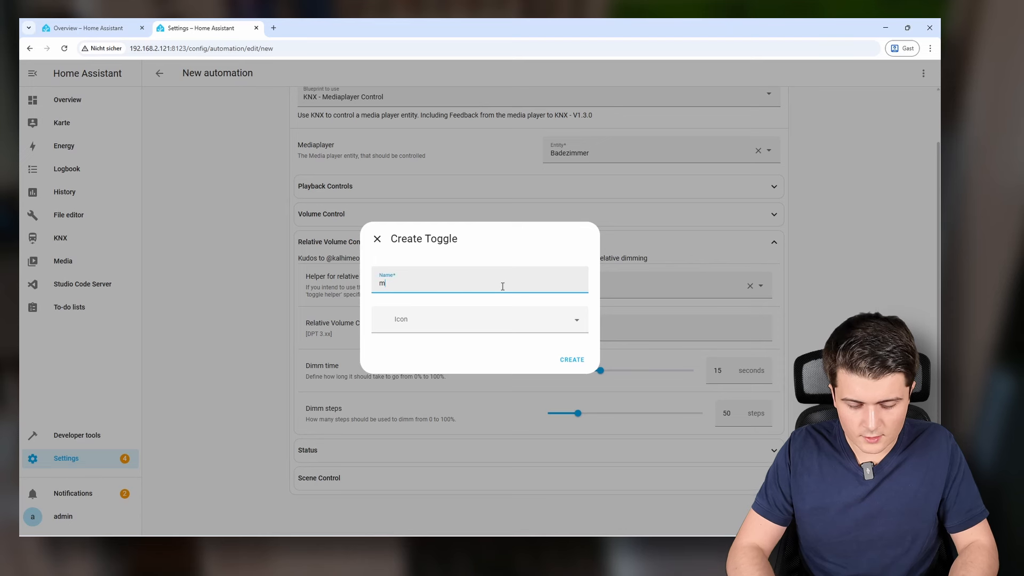
{"action": "key", "text": "BackSpace"}
{"action": "type", "text": "knx_media_control_helper"}
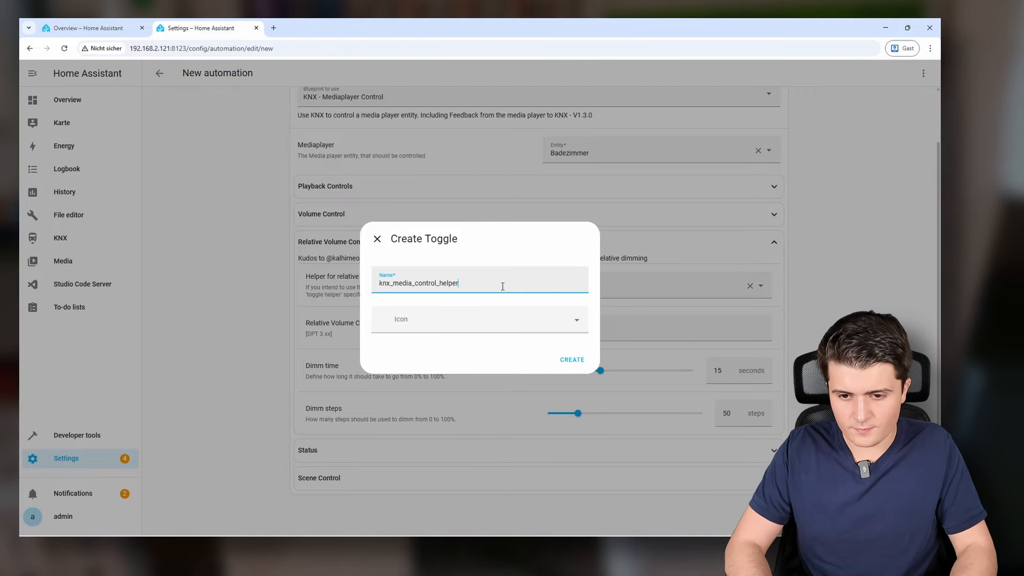
{"action": "key", "text": "Return"}
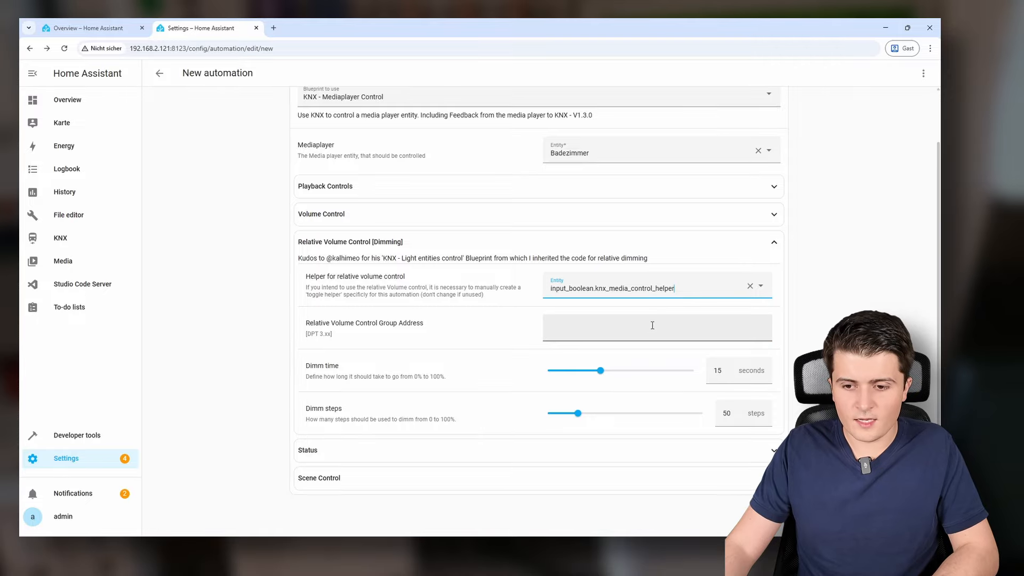
- Set the Relative Volume Control group address to 0/5/8 and collapse that section
{"action": "left_click", "coordinate": [636, 332]}
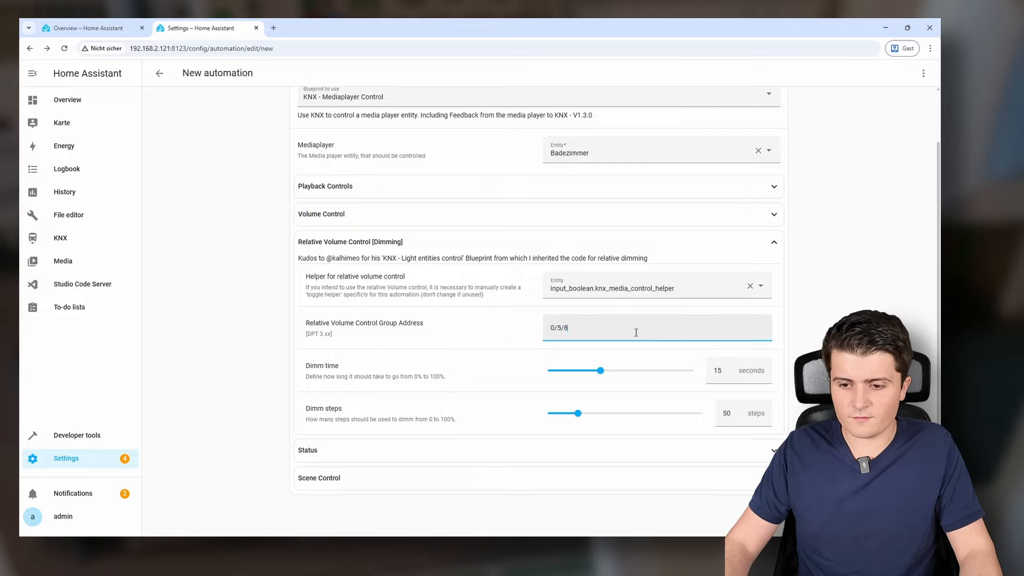
{"action": "left_click", "coordinate": [806, 387]}
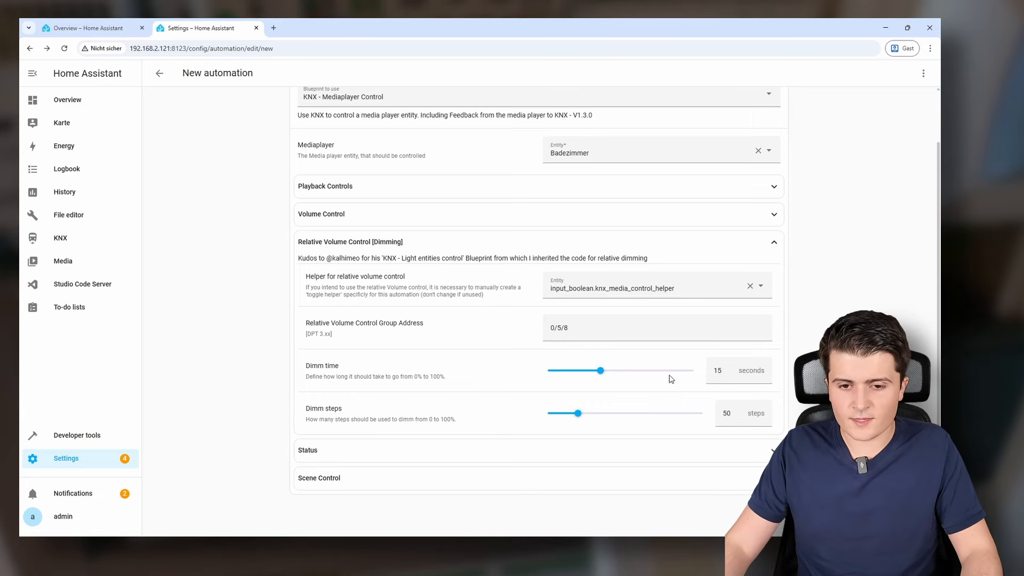
{"action": "left_click", "coordinate": [446, 245]}
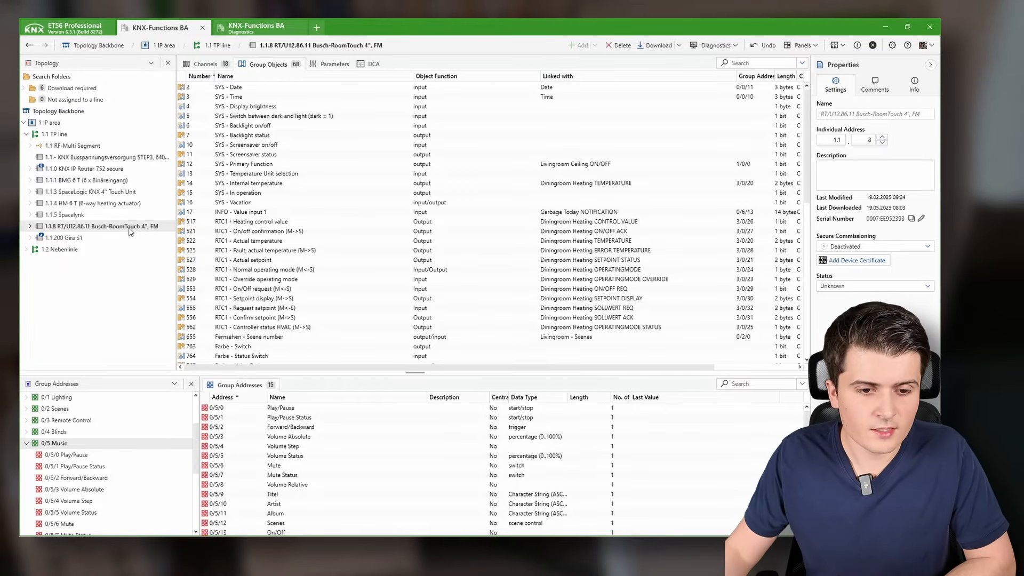
- In ETS6, open the DCA configuration of the Busch-RoomTouch 4" device and select the Audiosteuerung element on page Seite 3
{"action": "left_click", "coordinate": [376, 64]}
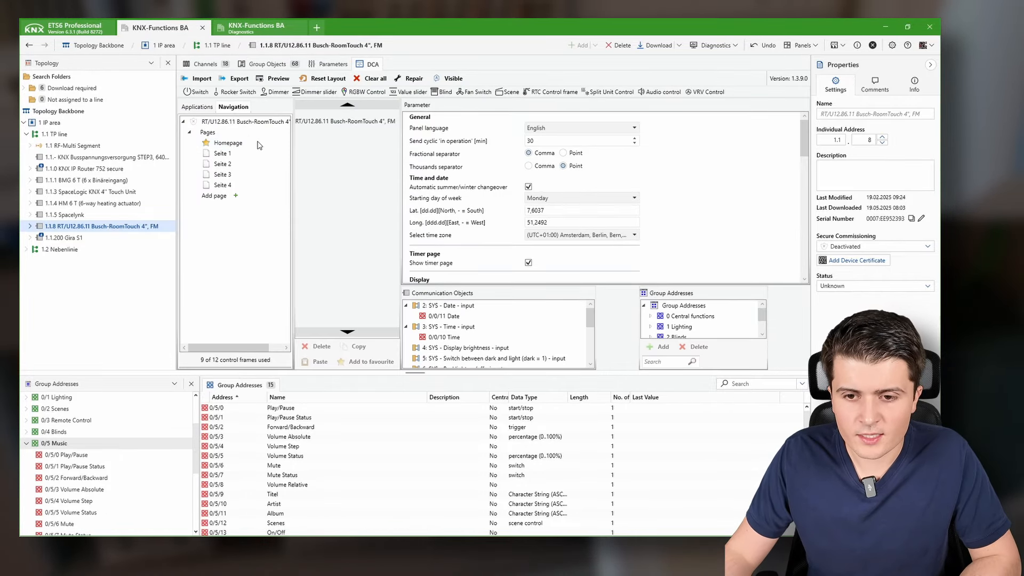
{"action": "left_click", "coordinate": [212, 133]}
{"action": "scroll", "coordinate": [353, 214], "scroll_direction": "down", "scroll_amount": 5}
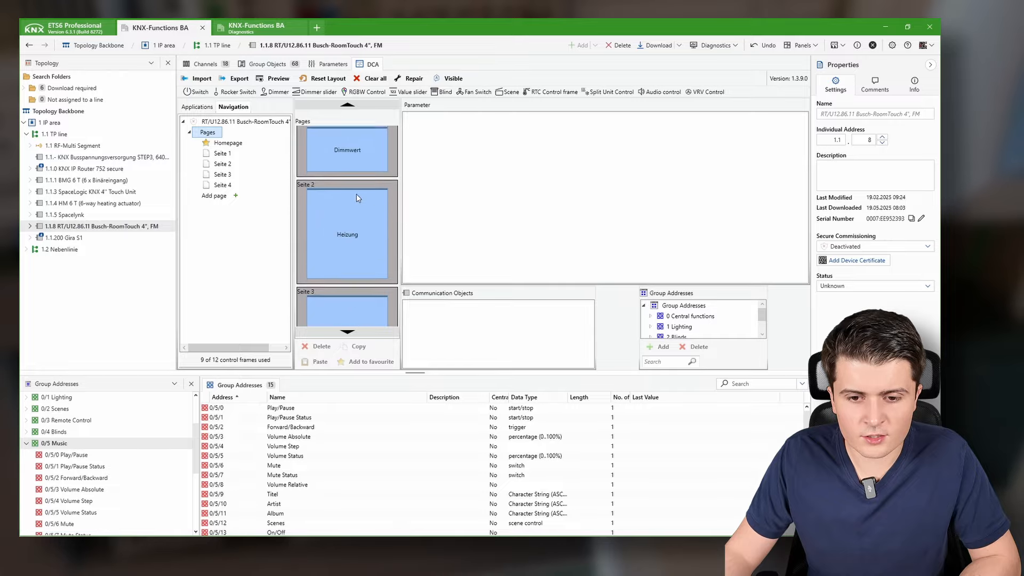
{"action": "scroll", "coordinate": [350, 277], "scroll_direction": "up", "scroll_amount": 2}
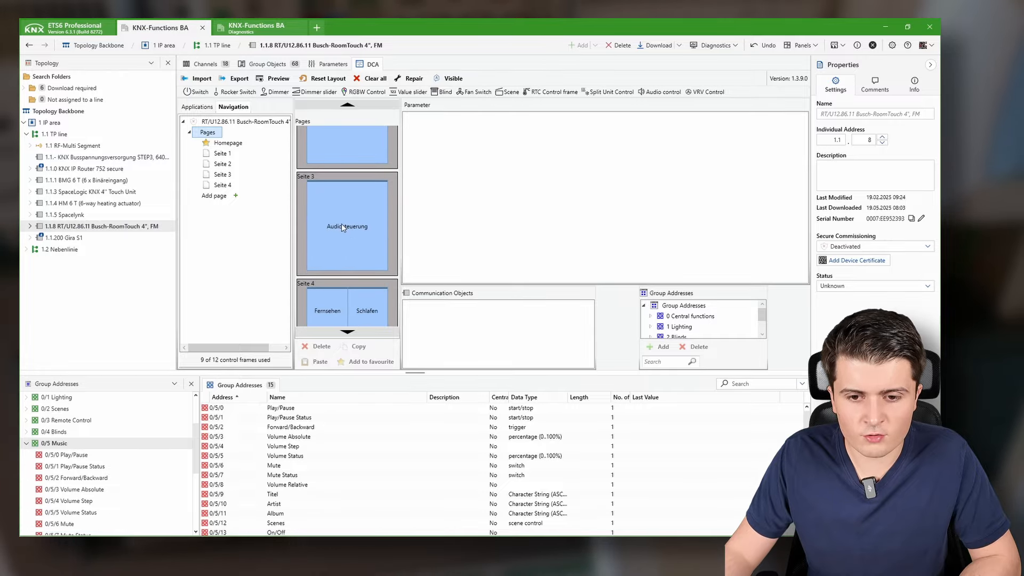
{"action": "left_click", "coordinate": [344, 228]}
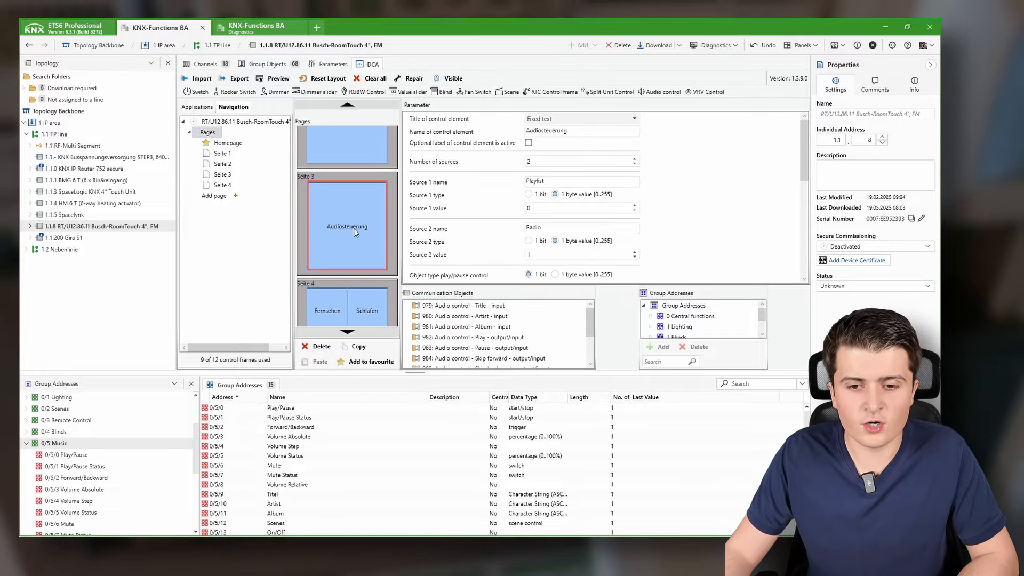
- Rename the selected control element to Audio control and set its number of sources to 0
{"action": "scroll", "coordinate": [357, 234], "scroll_direction": "up", "scroll_amount": 1}
{"action": "left_click", "coordinate": [563, 133]}
{"action": "left_click_drag", "start_coordinate": [579, 132], "coordinate": [488, 132]}
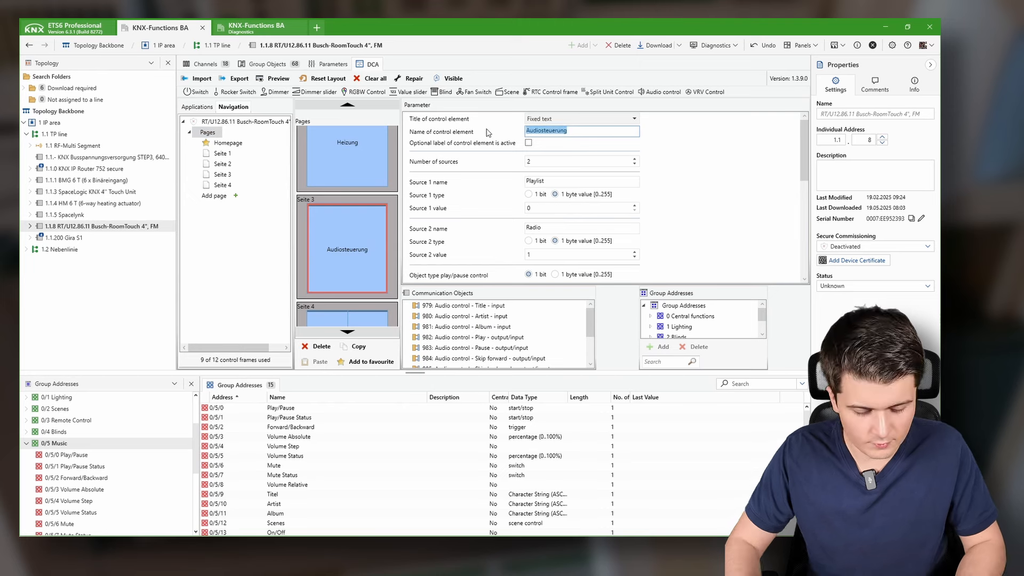
{"action": "type", "text": "Audio control"}
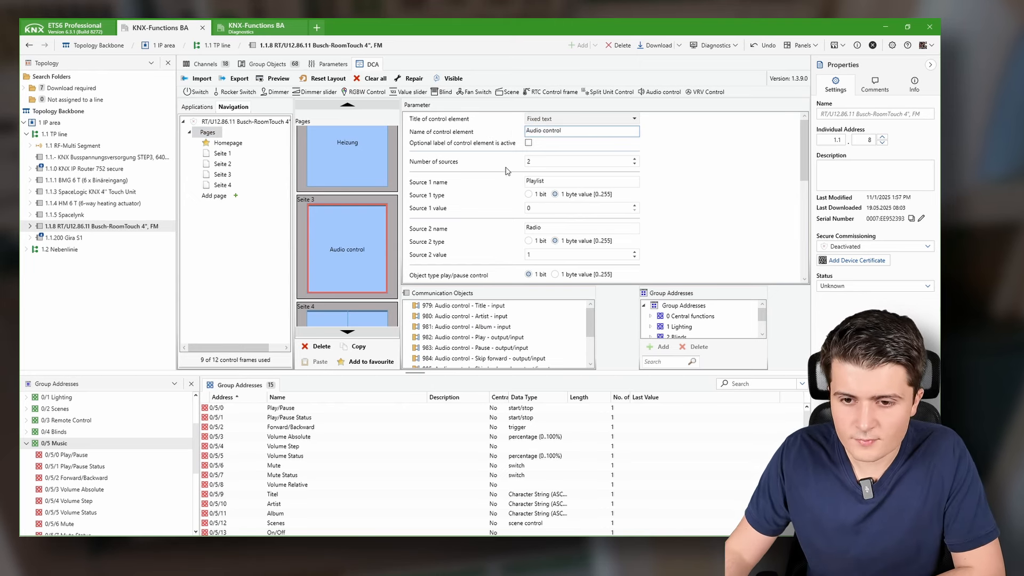
{"action": "left_click", "coordinate": [635, 164]}
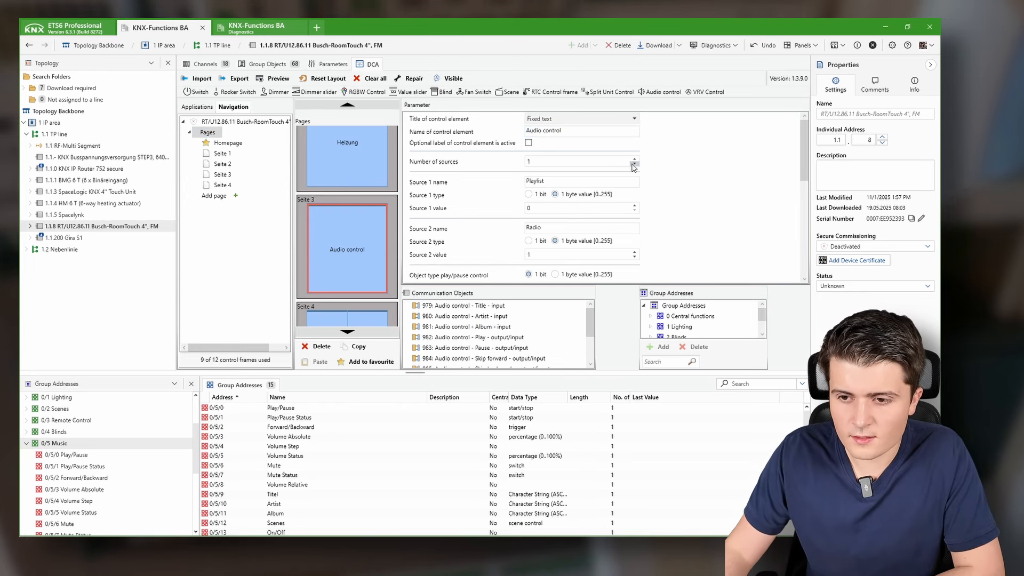
{"action": "left_click", "coordinate": [635, 163]}
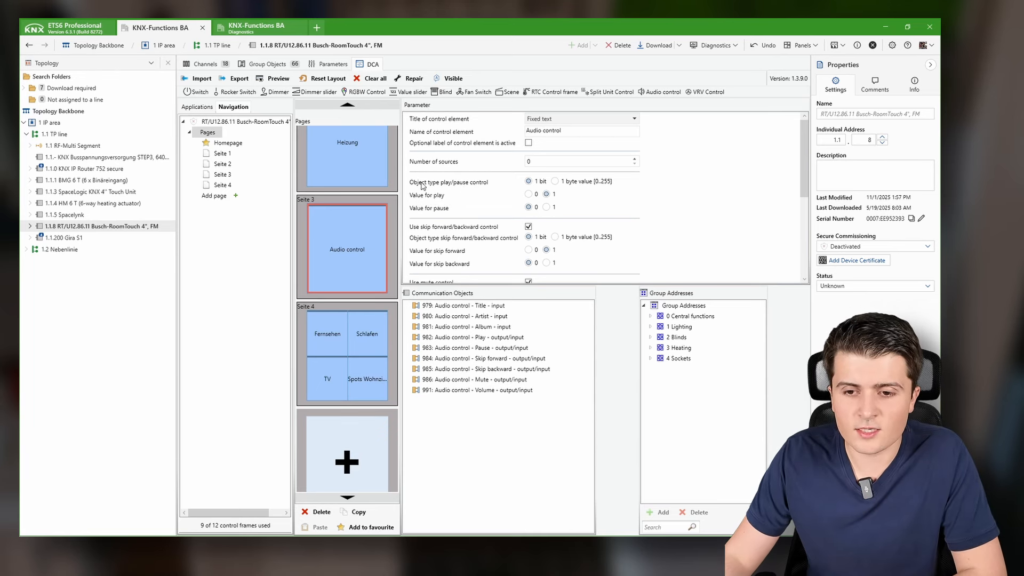
- Check the Audio control's play/pause, skip, mute and volume parameters, including the available object types for volume control
{"action": "scroll", "coordinate": [463, 205], "scroll_direction": "down", "scroll_amount": 1}
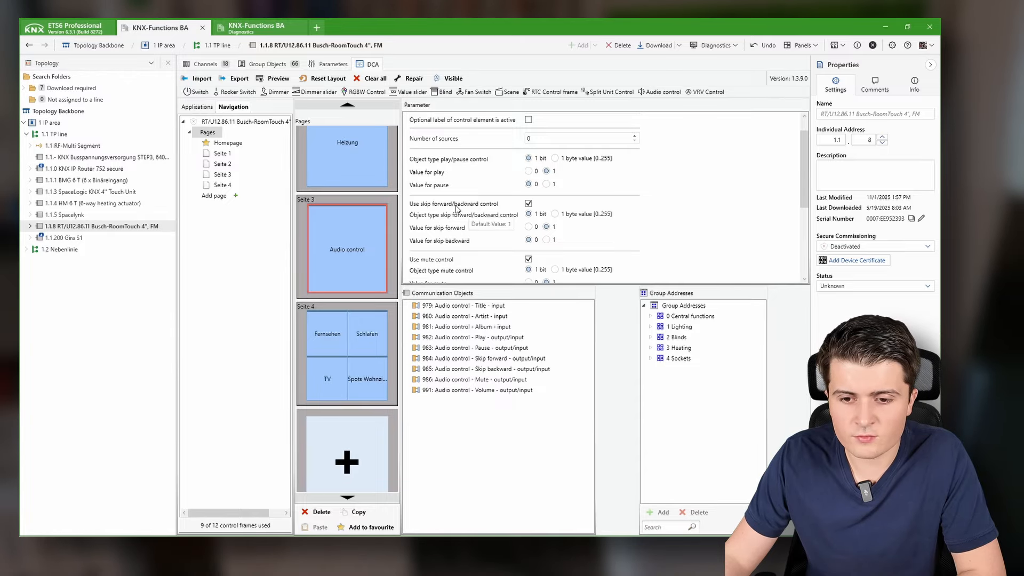
{"action": "scroll", "coordinate": [527, 216], "scroll_direction": "down", "scroll_amount": 2}
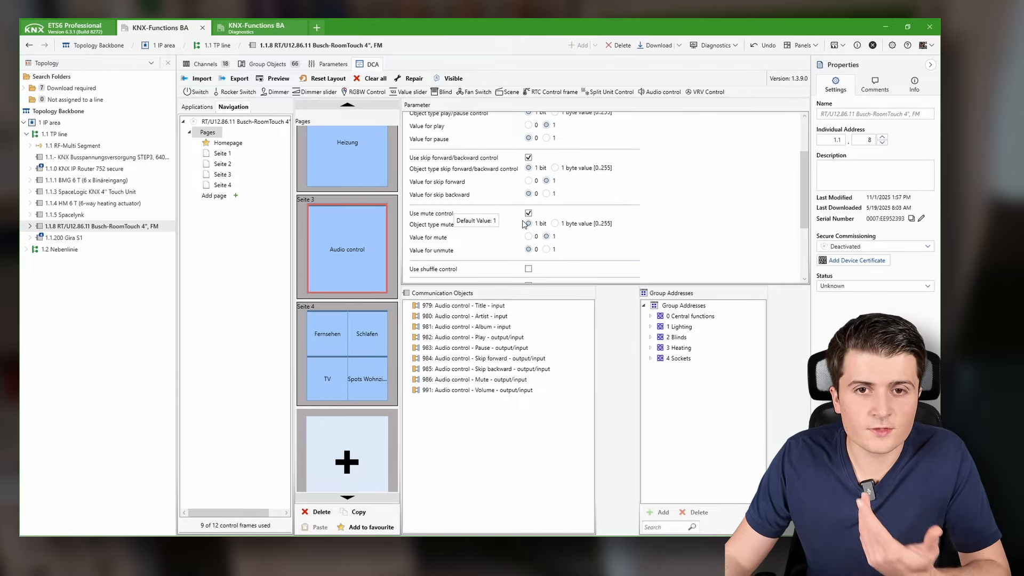
{"action": "left_click", "coordinate": [548, 237]}
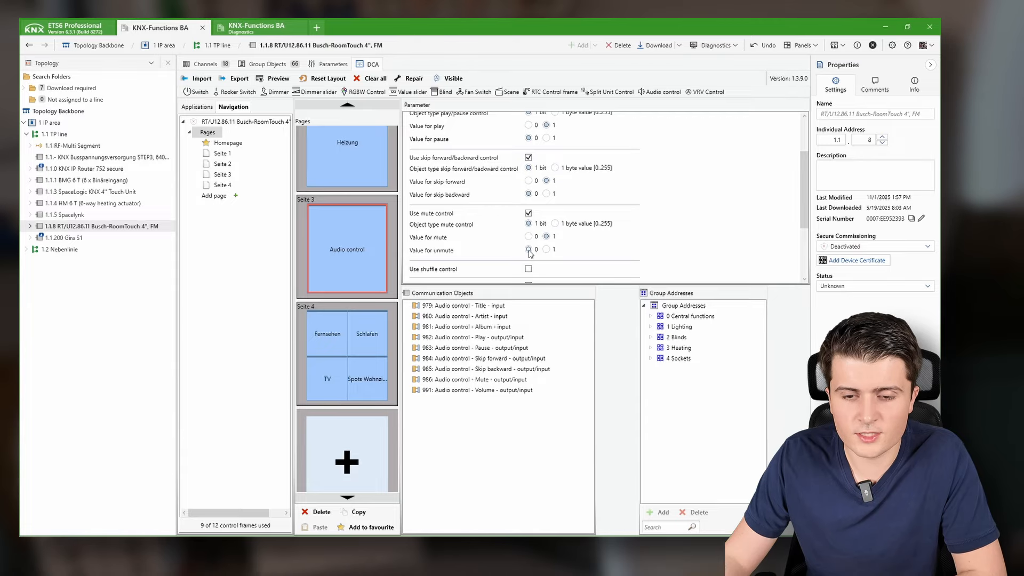
{"action": "scroll", "coordinate": [468, 220], "scroll_direction": "down", "scroll_amount": 4}
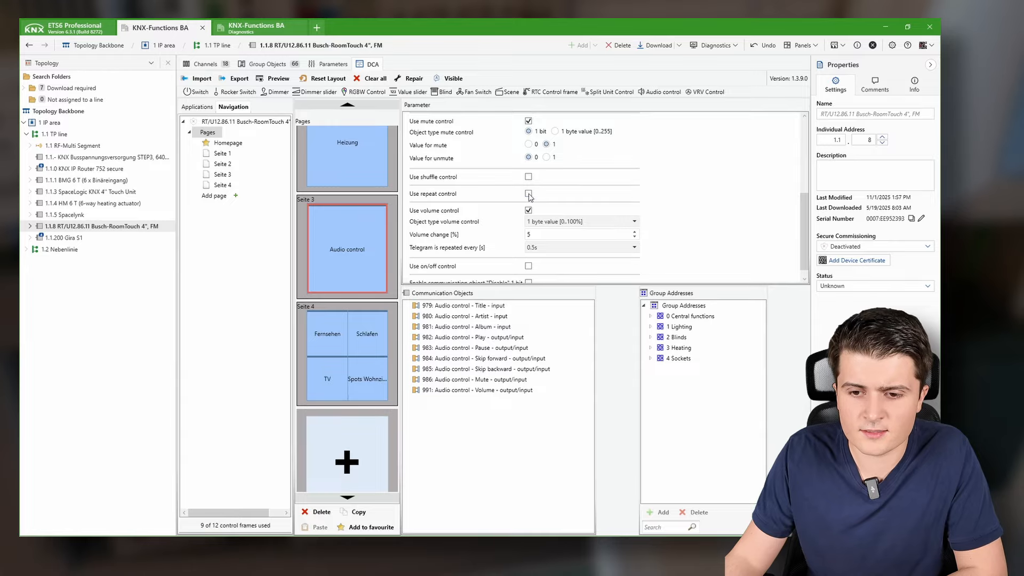
{"action": "scroll", "coordinate": [567, 193], "scroll_direction": "down", "scroll_amount": 1}
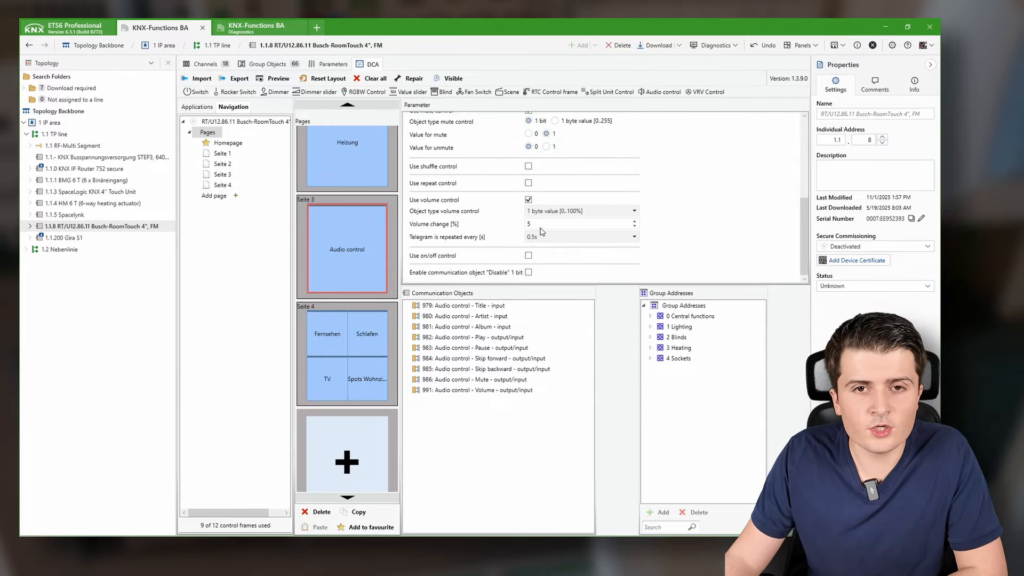
{"action": "left_click", "coordinate": [555, 214]}
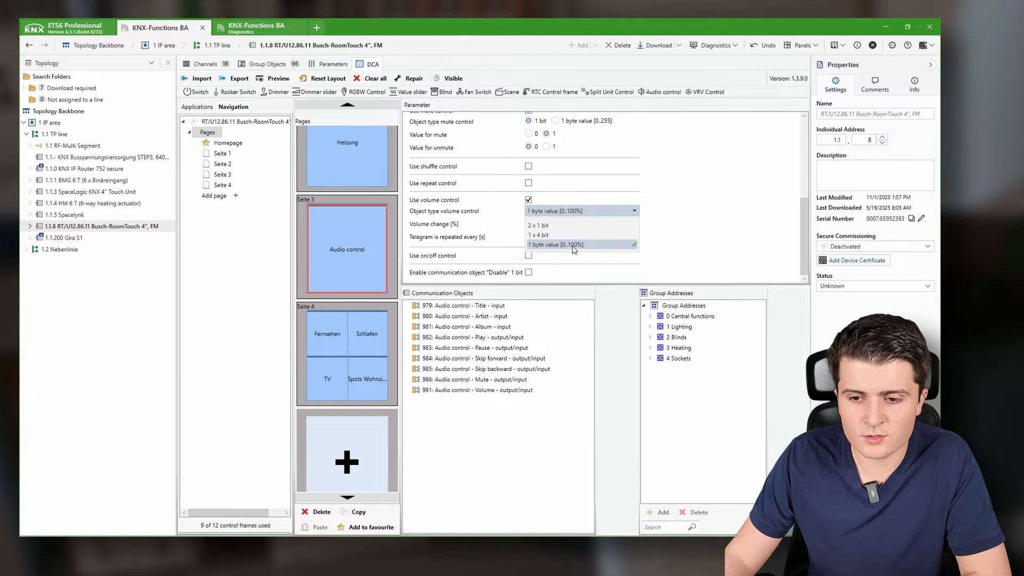
{"action": "left_click", "coordinate": [539, 247]}
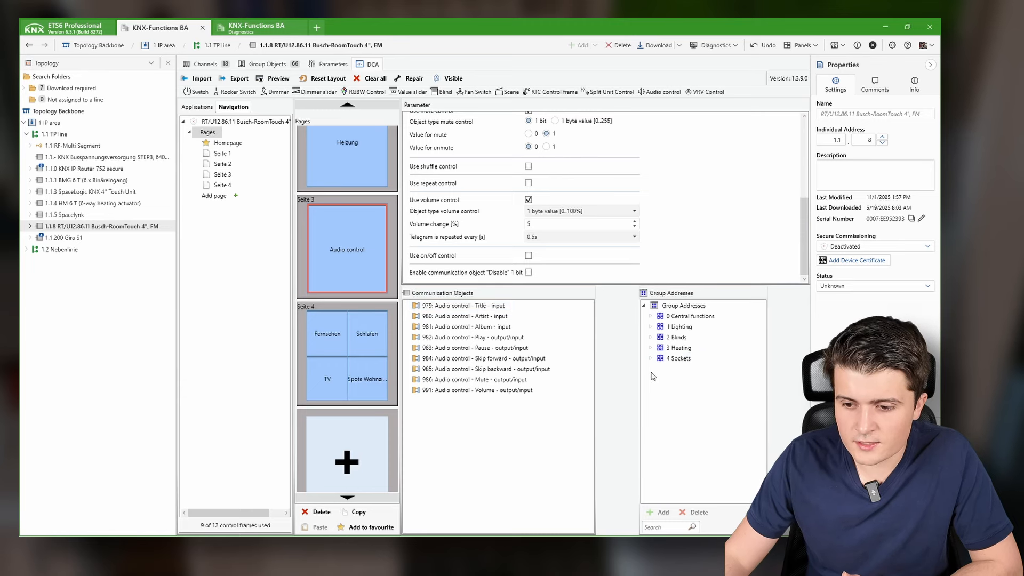
- Link group address 0/5/0 Play/Pause from the Music middle group to the Audio control's Play and Pause communication objects
{"action": "left_click", "coordinate": [651, 320]}
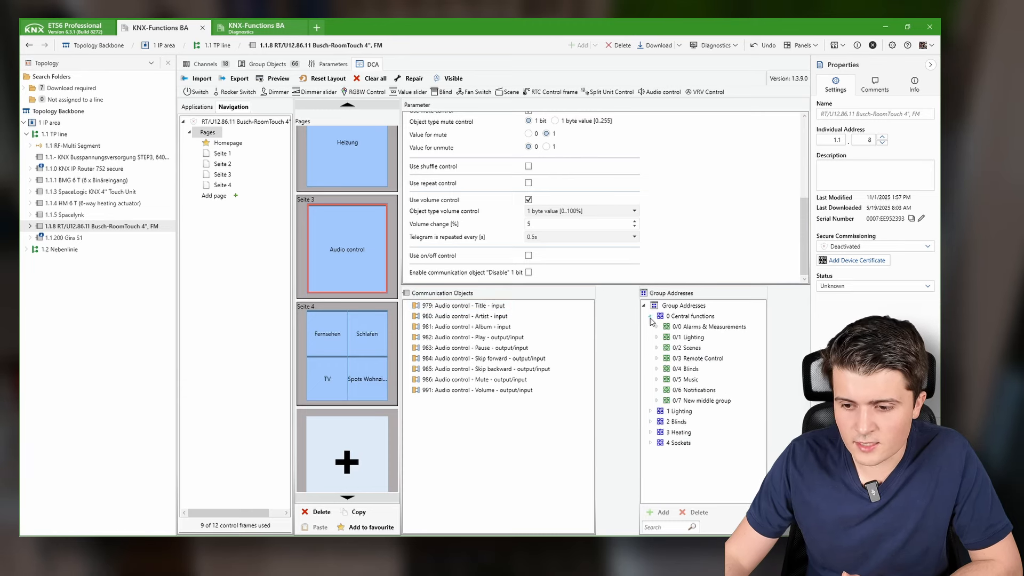
{"action": "left_click", "coordinate": [660, 380]}
{"action": "scroll", "coordinate": [672, 386], "scroll_direction": "down", "scroll_amount": 2}
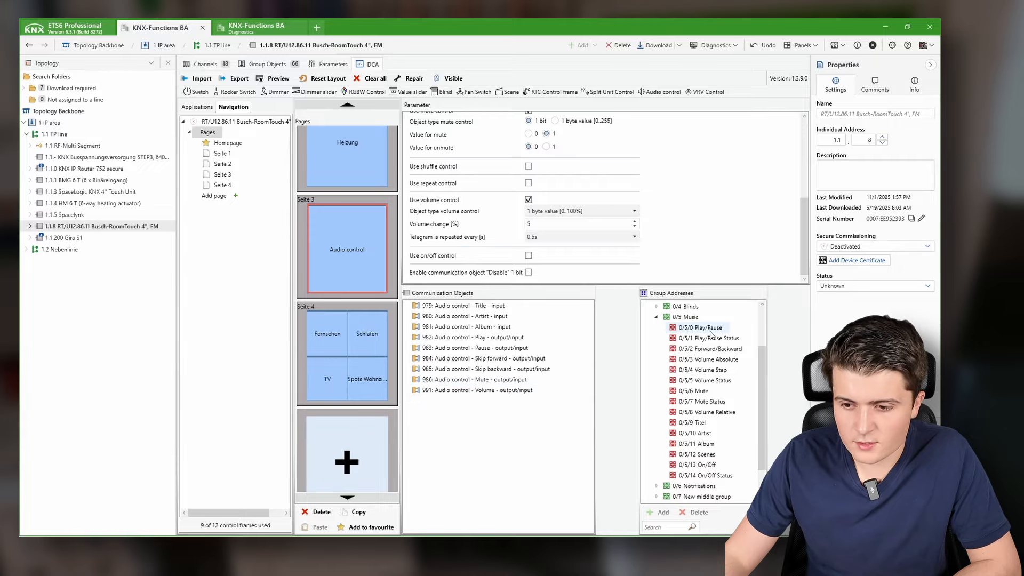
{"action": "left_click", "coordinate": [709, 327]}
{"action": "left_click", "coordinate": [486, 340]}
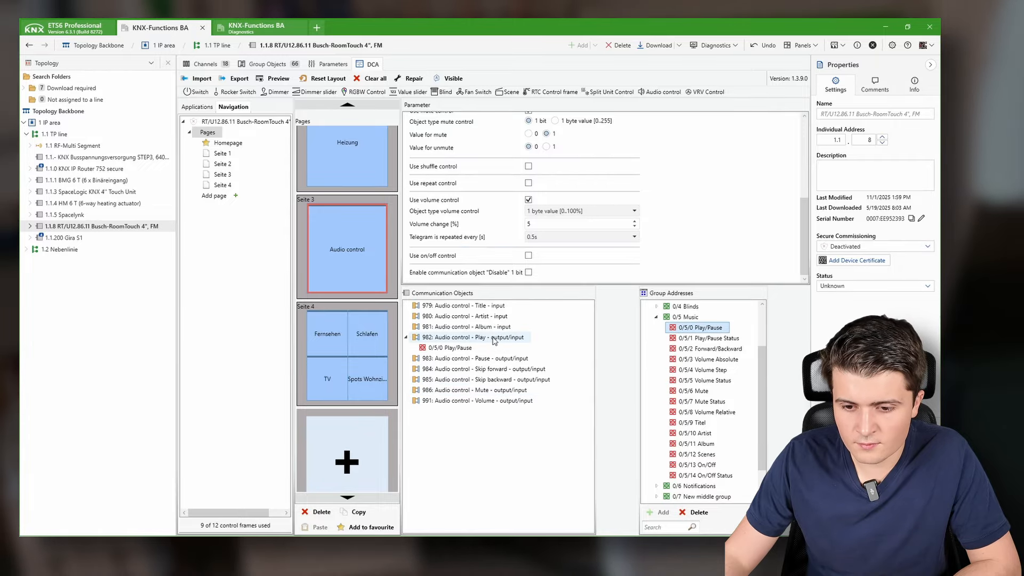
{"action": "left_click", "coordinate": [453, 360]}
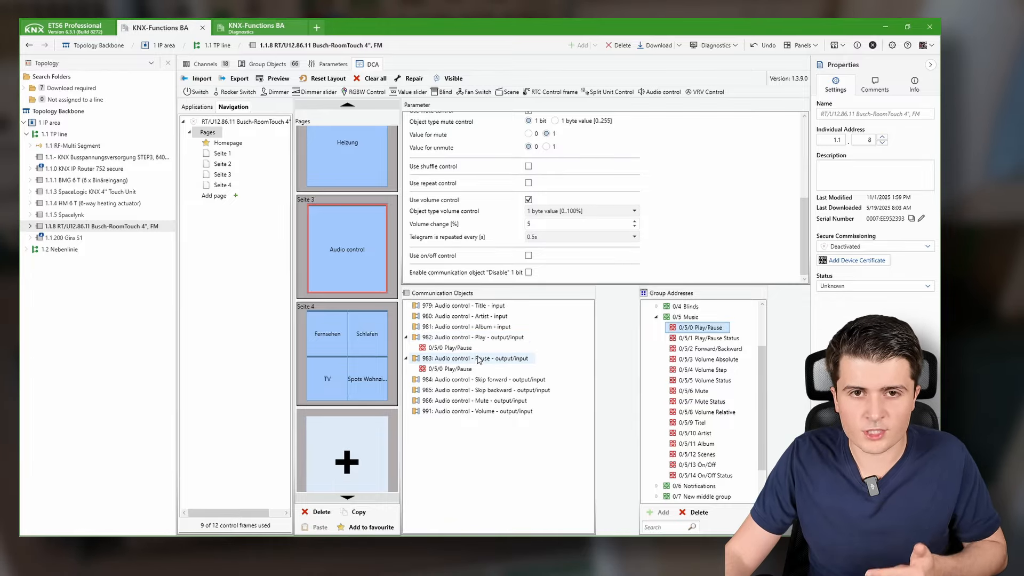
- Link 0/5/1 Play/Pause Status to the Play and Pause objects, and 0/5/2 Forward/Backward to the Skip forward and Skip backward objects
{"action": "left_click", "coordinate": [709, 338]}
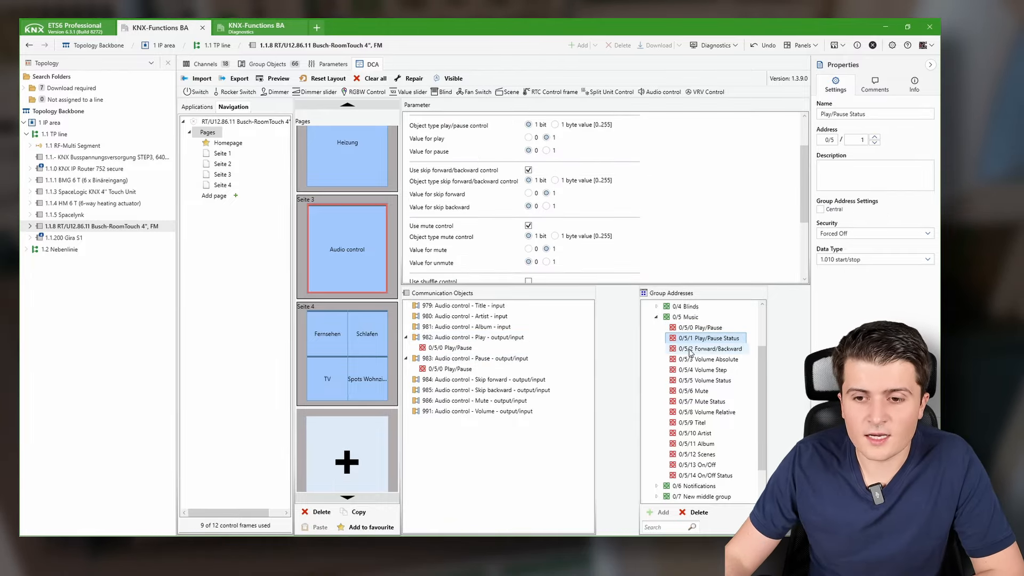
{"action": "left_click_drag", "start_coordinate": [511, 341], "coordinate": [491, 370]}
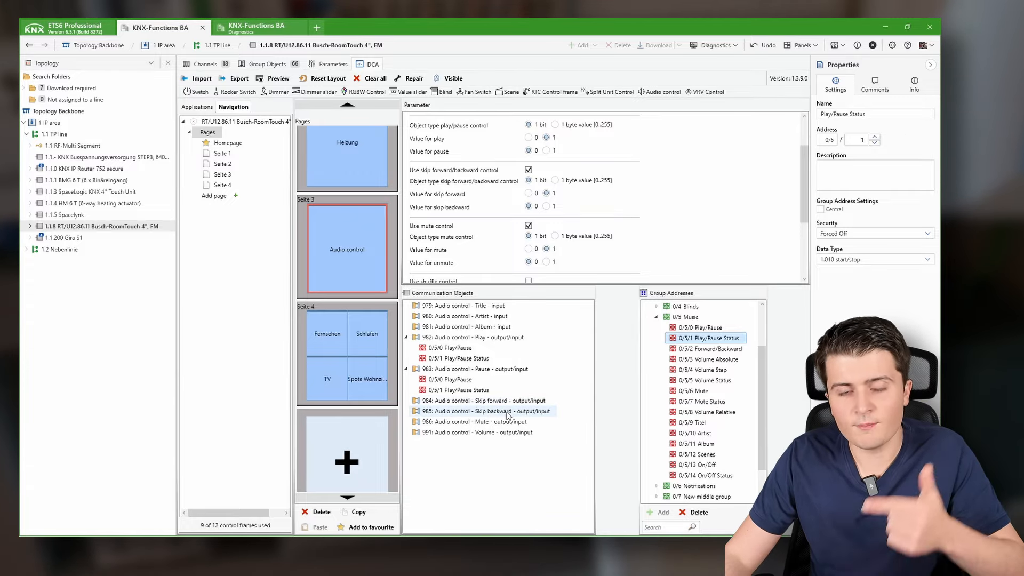
{"action": "left_click", "coordinate": [708, 350]}
{"action": "left_click_drag", "start_coordinate": [708, 349], "coordinate": [533, 424]}
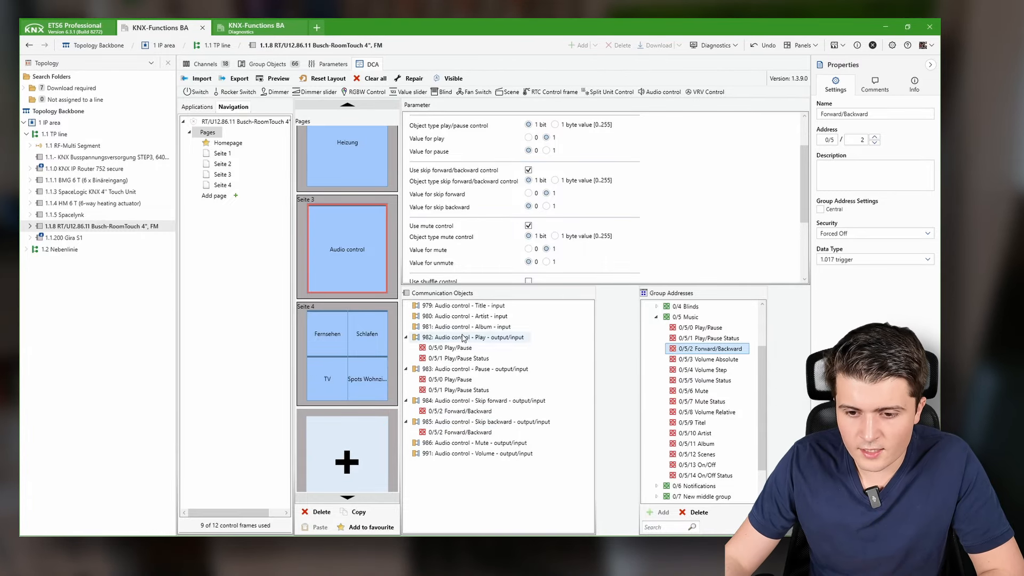
- Link 0/5/3 Volume Absolute and 0/5/5 Volume Status to the Volume object, and 0/5/6 Mute and 0/5/7 Mute Status to the Mute object
{"action": "mouse_move", "coordinate": [710, 360]}
{"action": "left_mouse_down"}
{"action": "mouse_move", "coordinate": [726, 365]}
{"action": "mouse_move", "coordinate": [533, 456]}
{"action": "mouse_move", "coordinate": [618, 420]}
{"action": "mouse_move", "coordinate": [710, 361]}
{"action": "left_mouse_up"}
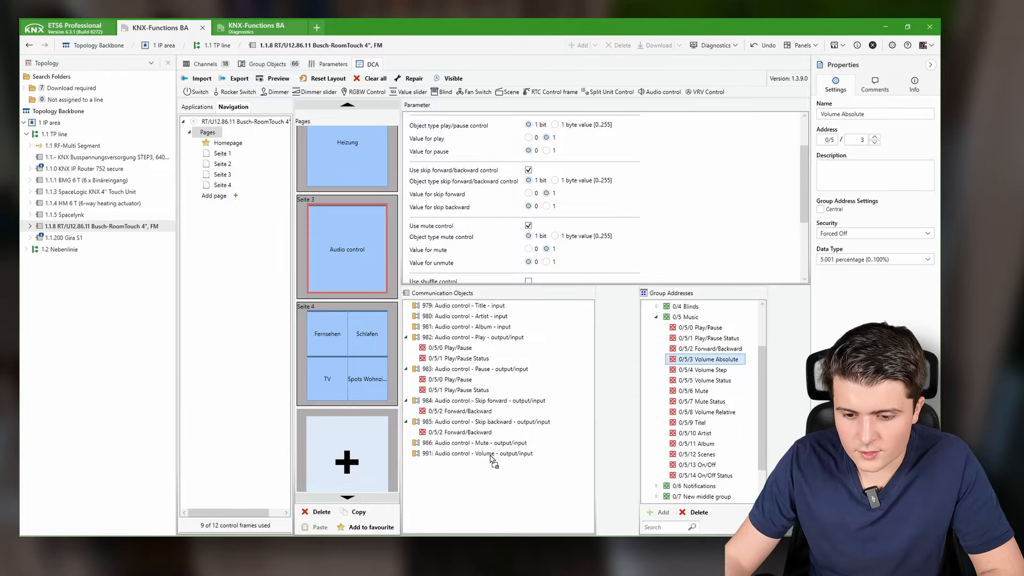
{"action": "left_click_drag", "start_coordinate": [492, 459], "coordinate": [493, 457]}
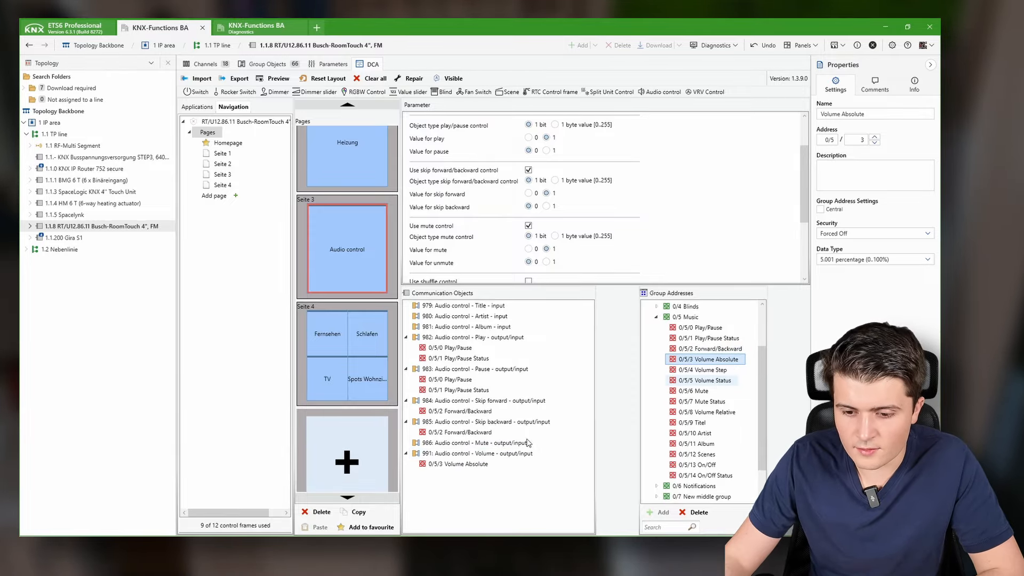
{"action": "left_click", "coordinate": [703, 380]}
{"action": "left_click_drag", "start_coordinate": [523, 465], "coordinate": [496, 452]}
{"action": "left_click", "coordinate": [691, 391]}
{"action": "left_click", "coordinate": [709, 403]}
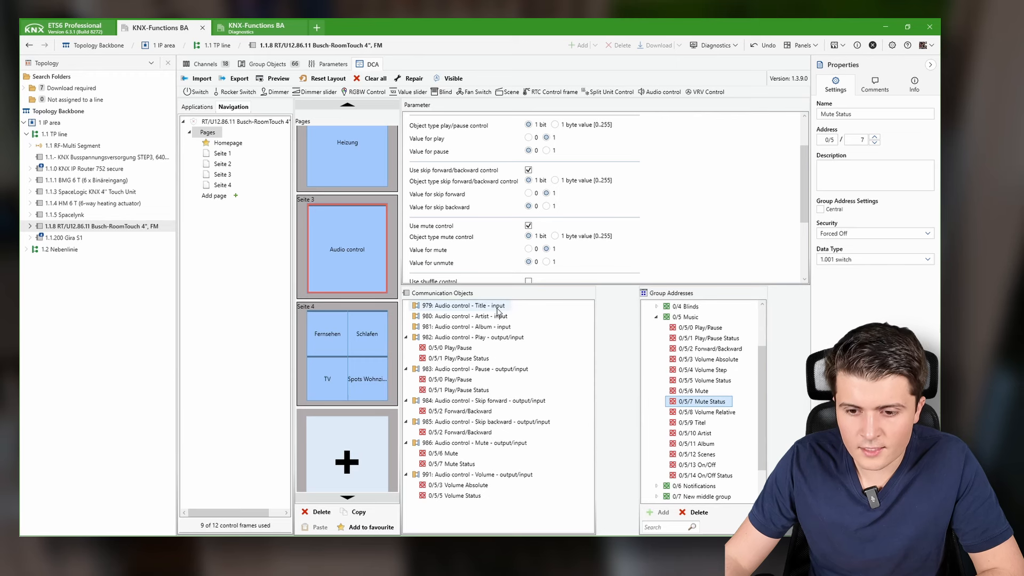
- Link 0/5/9 Titel, 0/5/10 Artist and 0/5/11 Album to the Audio control's Title, Artist and Album input objects
{"action": "left_click", "coordinate": [699, 422]}
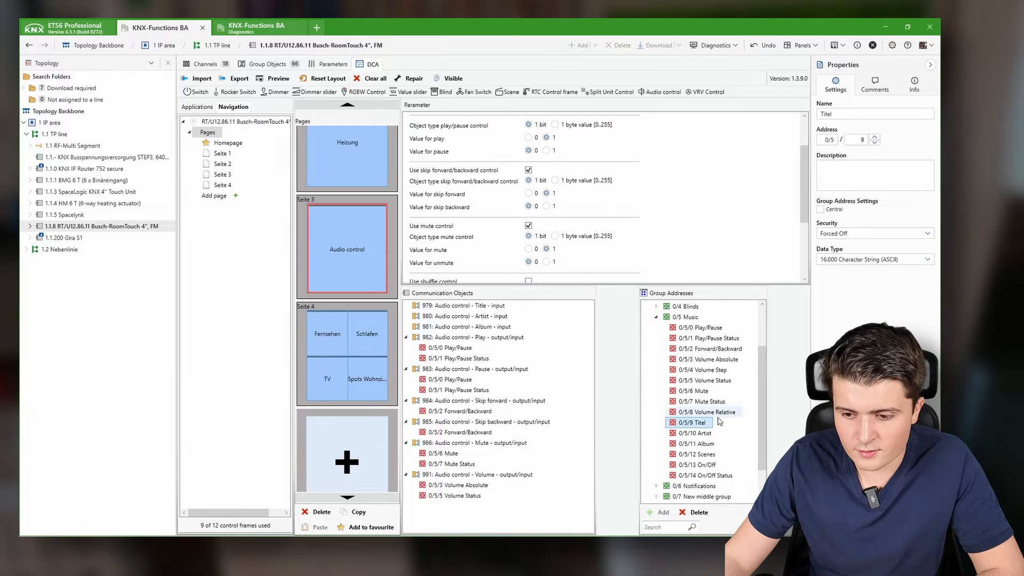
{"action": "left_click_drag", "start_coordinate": [710, 424], "coordinate": [578, 343]}
{"action": "left_click_drag", "start_coordinate": [499, 310], "coordinate": [498, 308]}
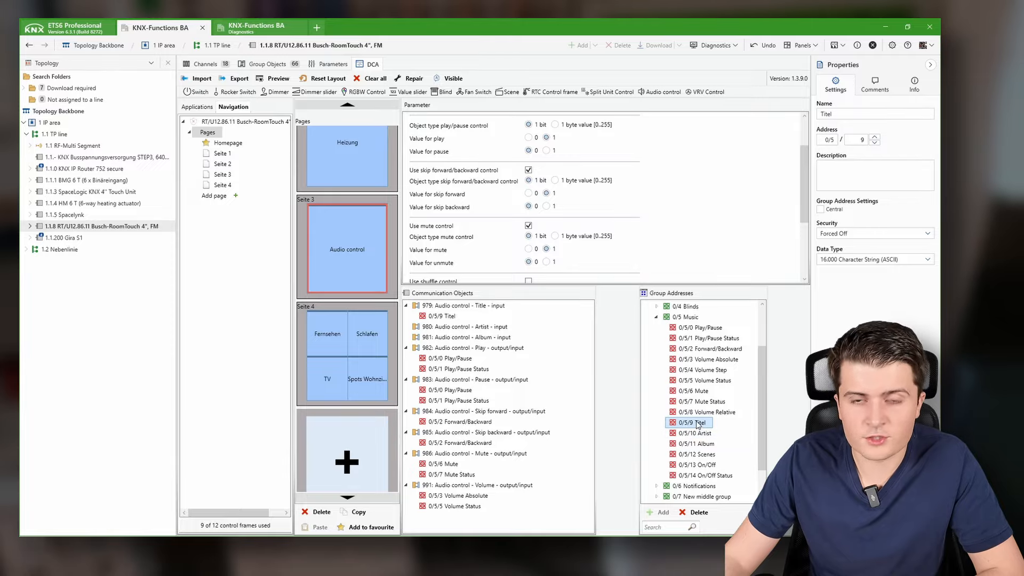
{"action": "left_click", "coordinate": [704, 433]}
{"action": "left_click_drag", "start_coordinate": [705, 434], "coordinate": [478, 352]}
{"action": "left_click", "coordinate": [708, 444]}
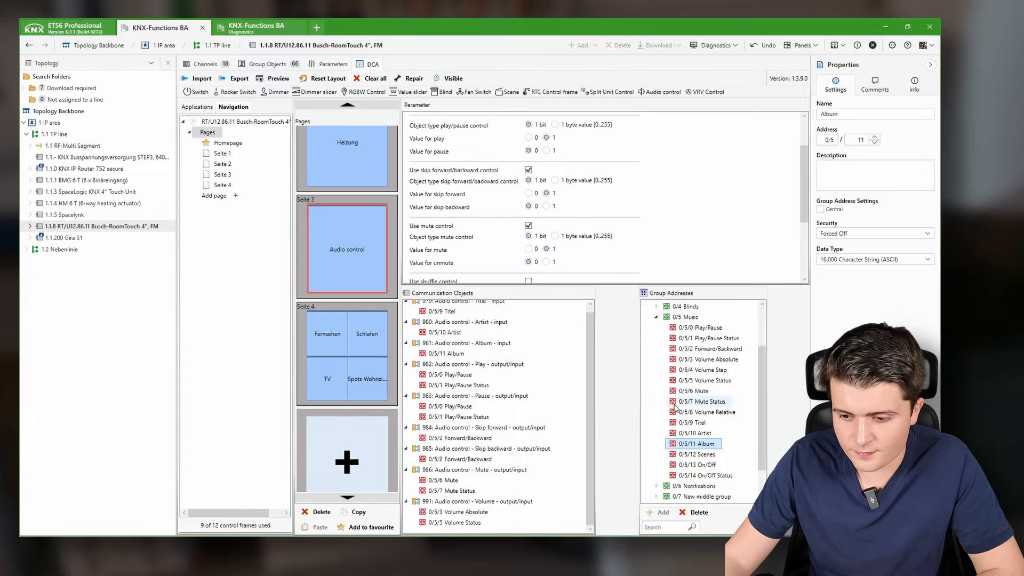
{"action": "scroll", "coordinate": [507, 497], "scroll_direction": "up", "scroll_amount": 1}
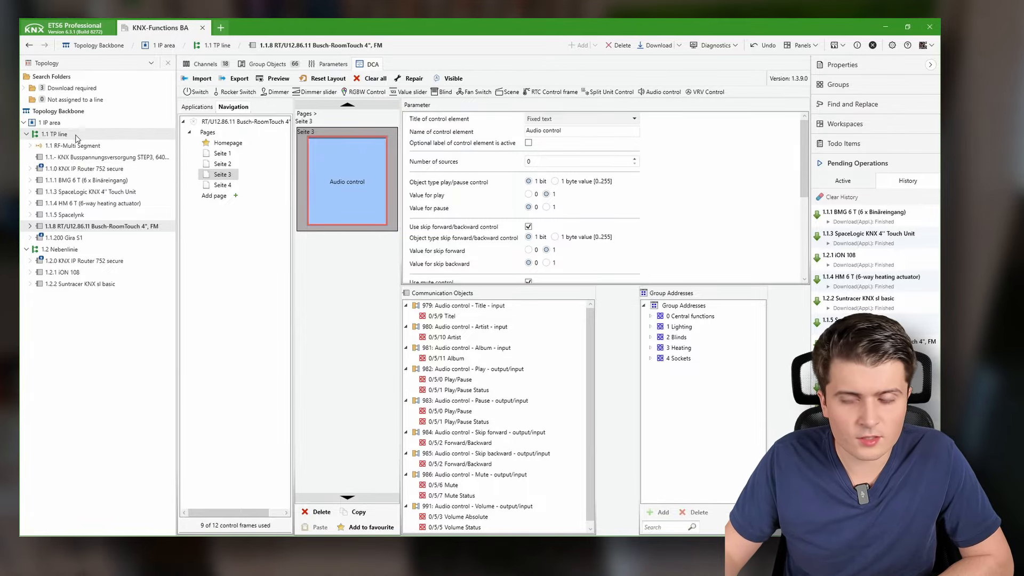
- On the 1.1 TP line, open the parameters of the Tastsensor 4fach Universal TSM and set the function of Rocker 2 (Buttons 3/4) to Dimming
{"action": "left_click", "coordinate": [54, 134]}
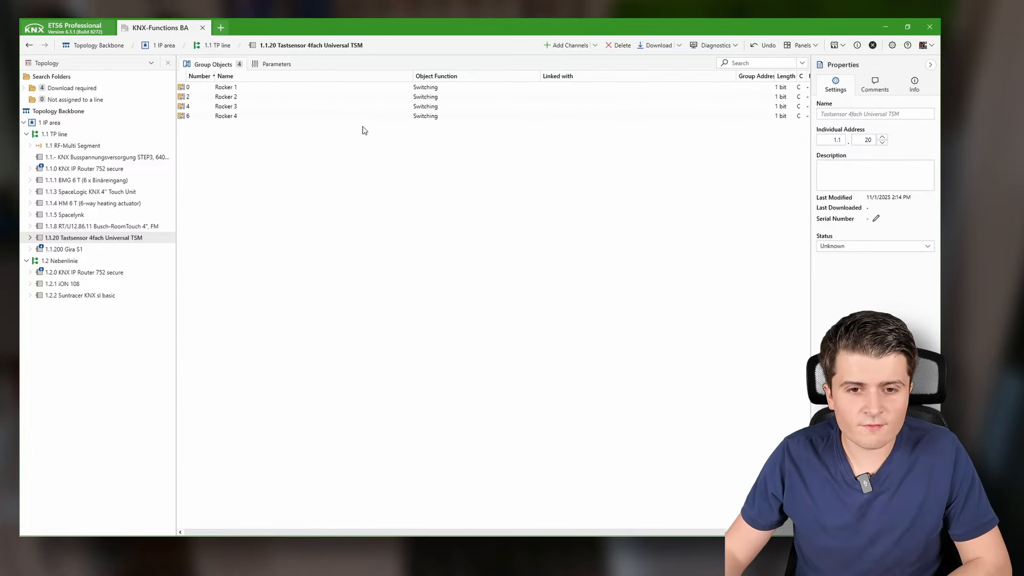
{"action": "left_click", "coordinate": [275, 67]}
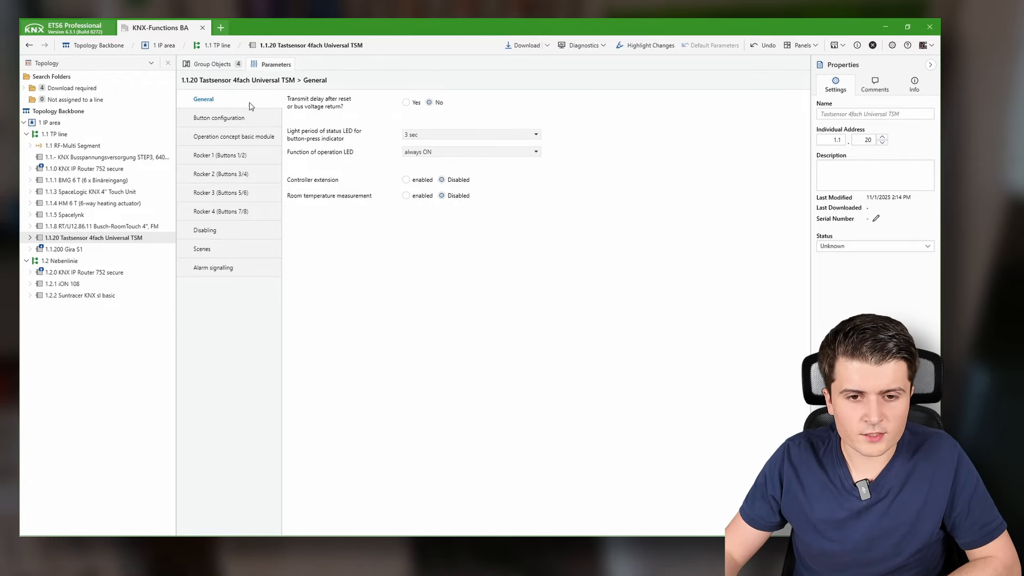
{"action": "left_click", "coordinate": [224, 156]}
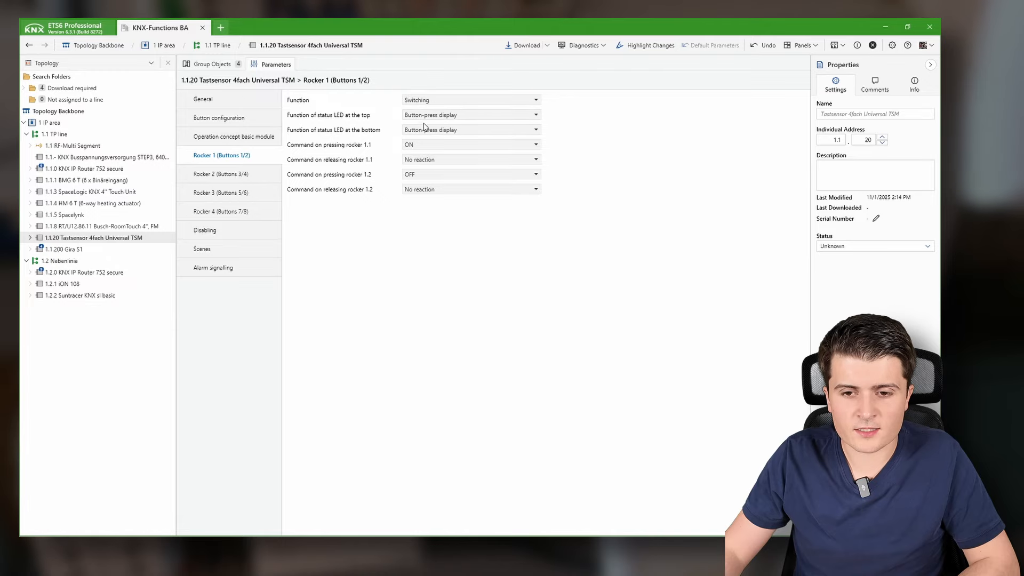
{"action": "left_click", "coordinate": [246, 172]}
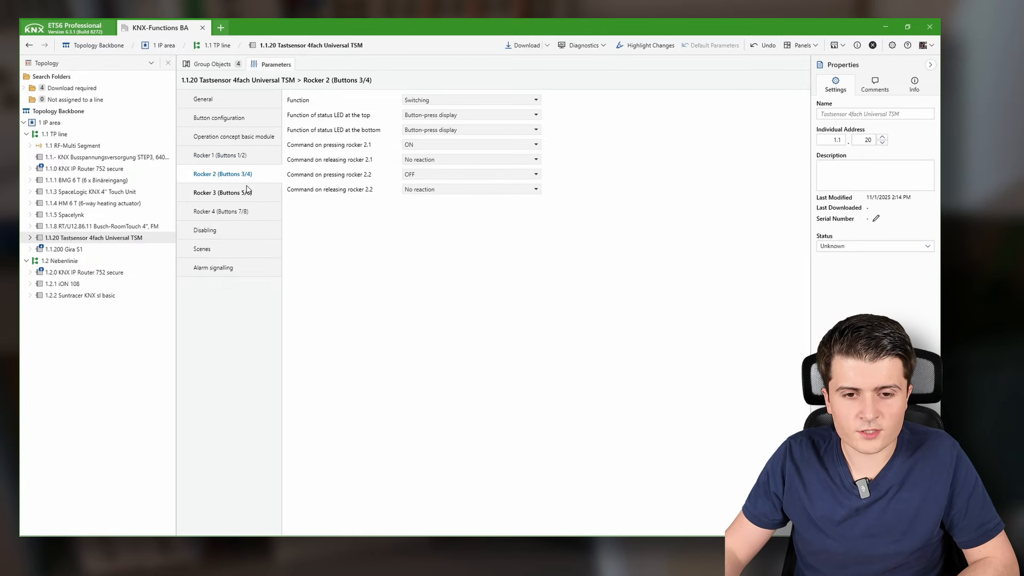
{"action": "left_click", "coordinate": [446, 102]}
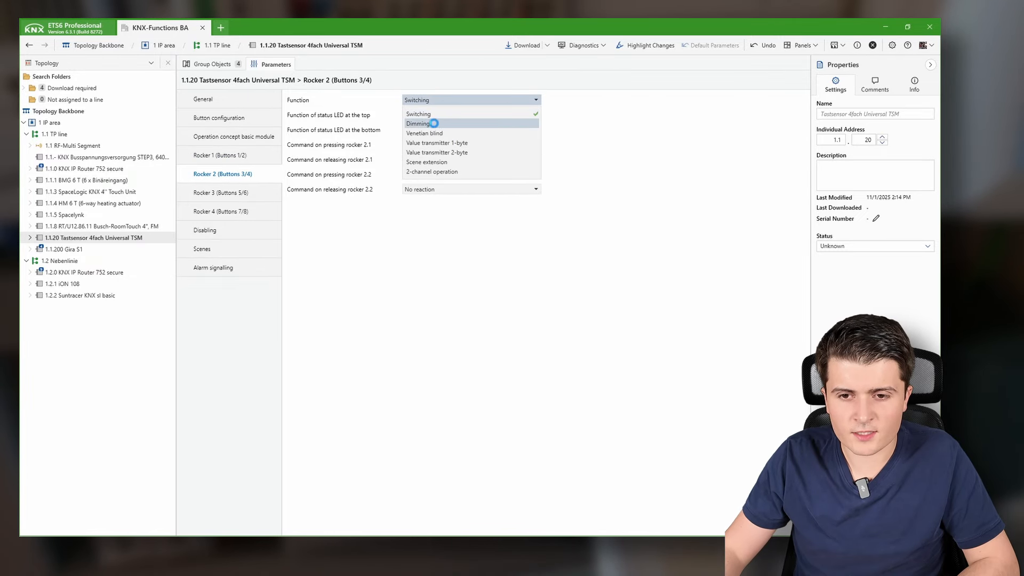
{"action": "left_click", "coordinate": [434, 124]}
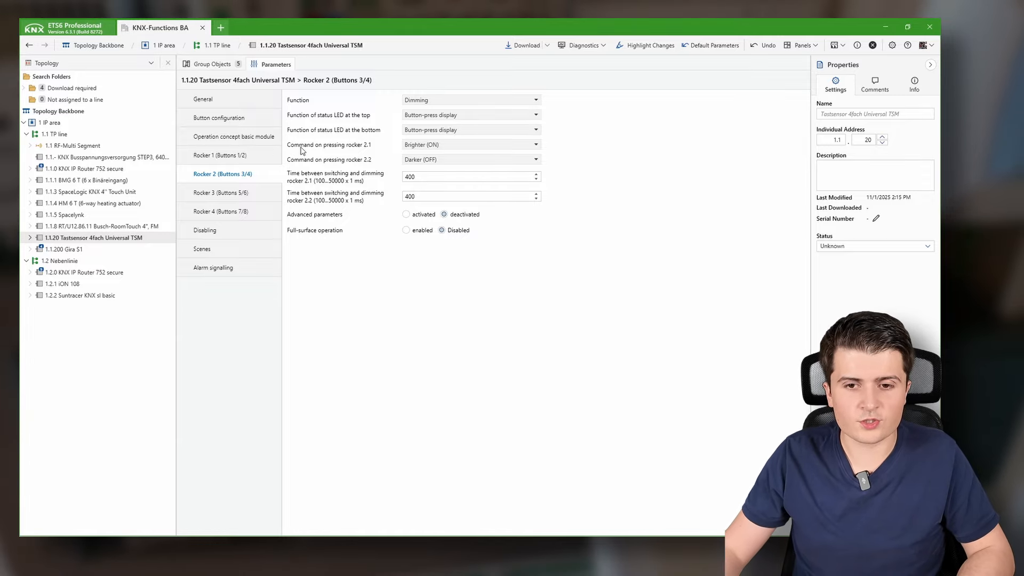
- Set the top and bottom status LEDs of Rocker 1 and Rocker 2 together to Control via separate LED object
{"action": "left_click", "coordinate": [244, 156], "text": "ctrl"}
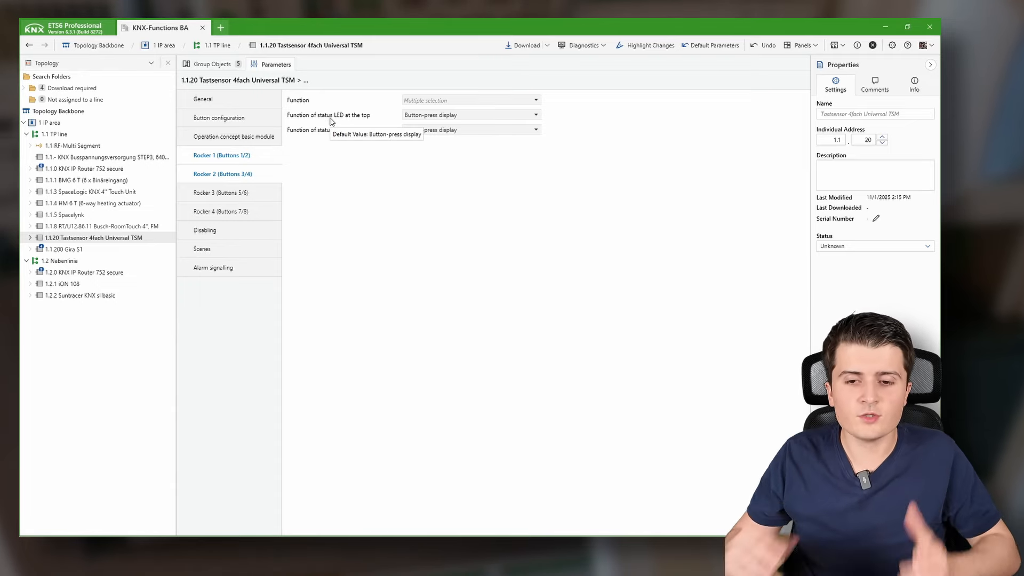
{"action": "left_click", "coordinate": [456, 116]}
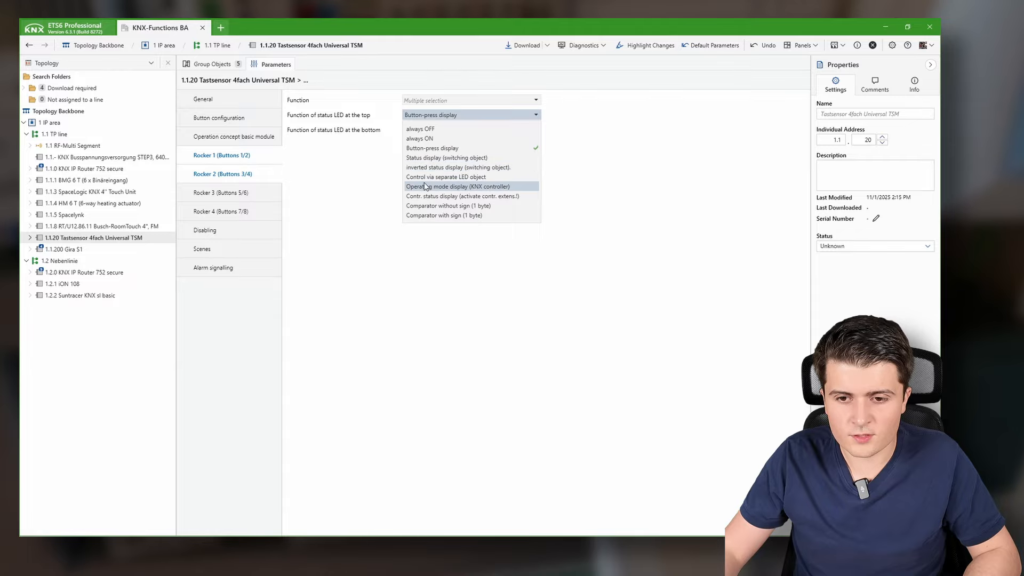
{"action": "left_click", "coordinate": [477, 178]}
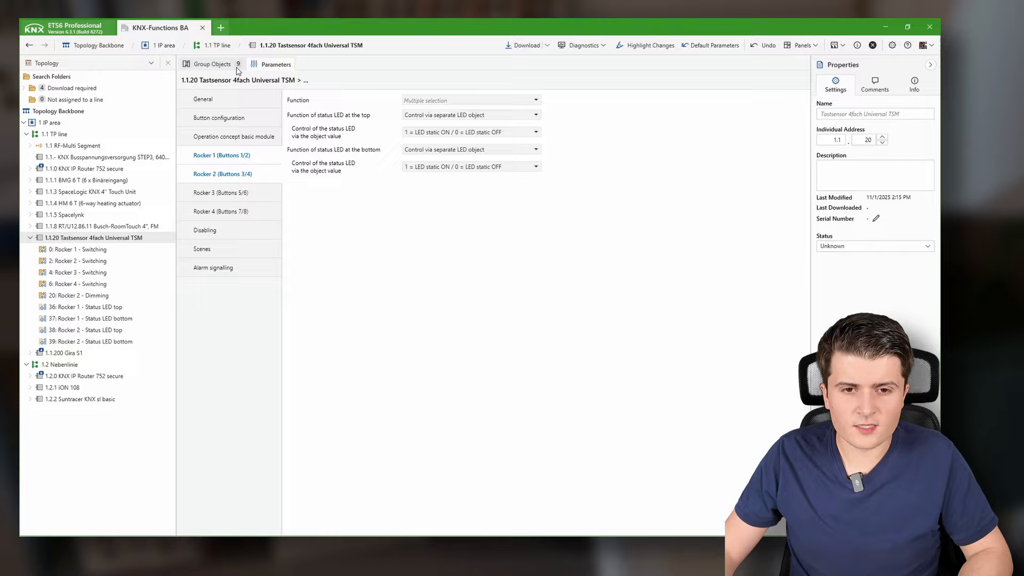
- Link 0/5/0 Play/Pause to the Rocker 1 Switching object and 0/5/1 Play/Pause Status to Rocker 1's top and bottom status LED objects
{"action": "left_click", "coordinate": [223, 65]}
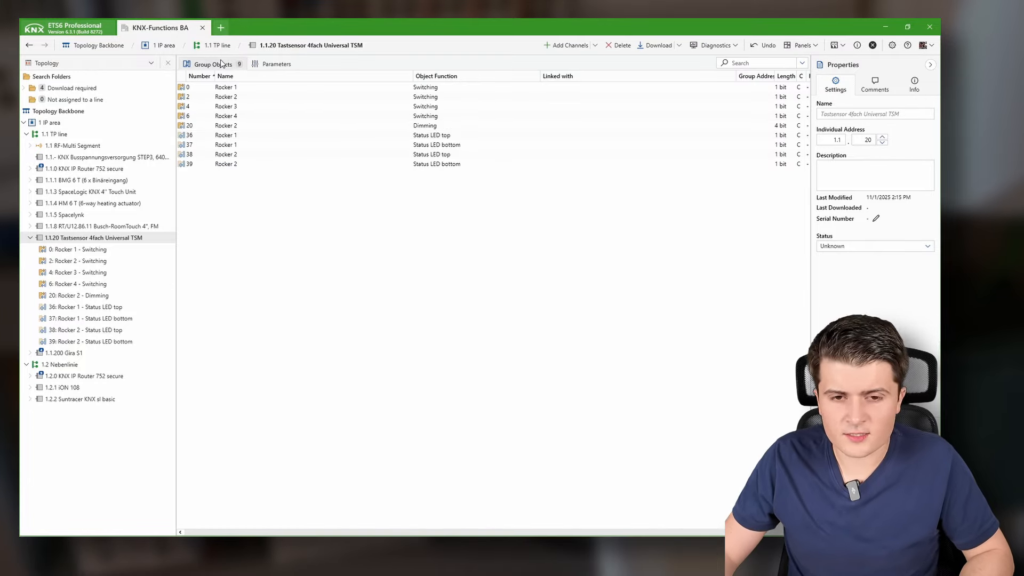
{"action": "left_click", "coordinate": [802, 45]}
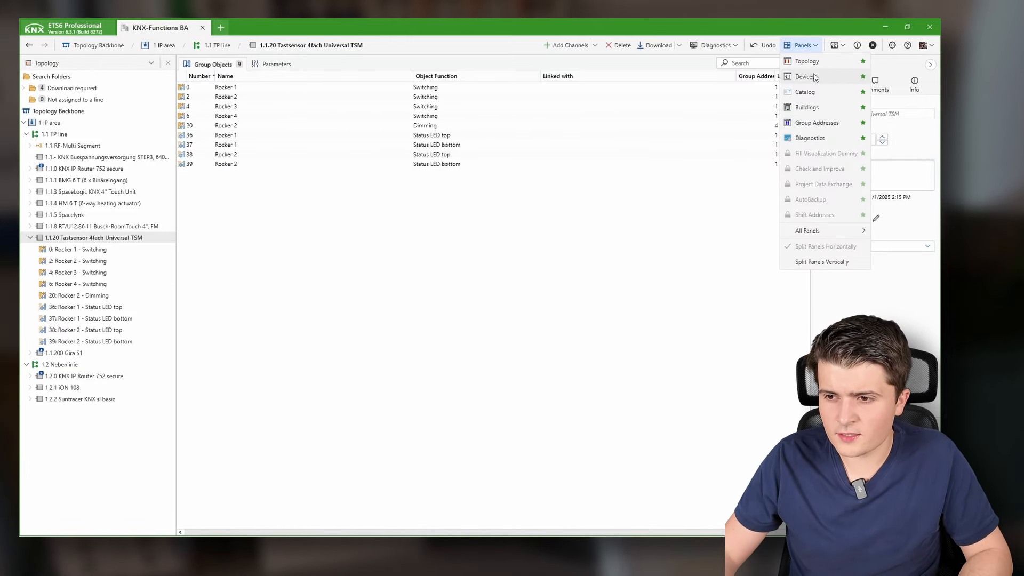
{"action": "left_click", "coordinate": [816, 123]}
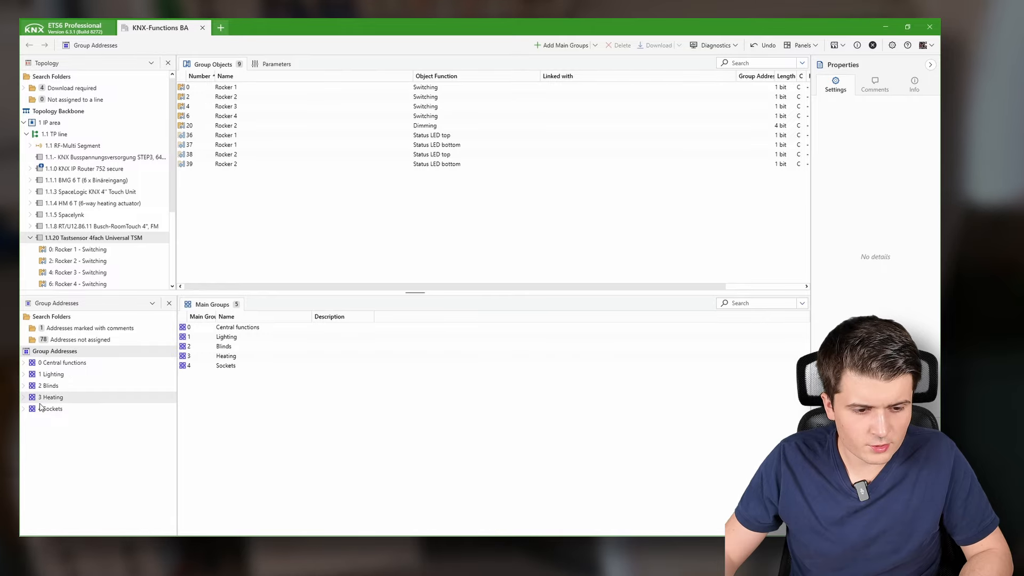
{"action": "left_click", "coordinate": [24, 363]}
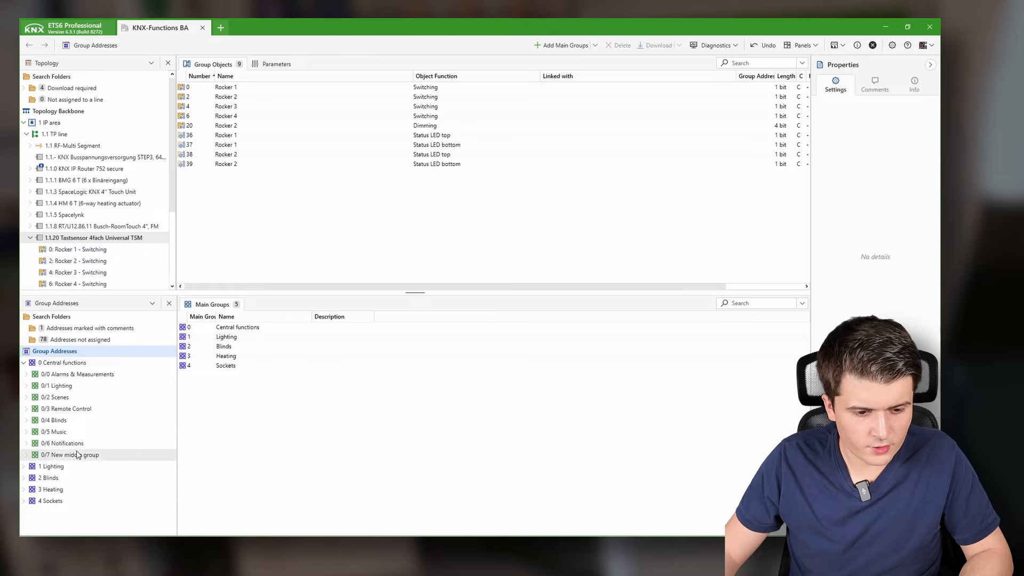
{"action": "left_click", "coordinate": [58, 432]}
{"action": "left_click_drag", "start_coordinate": [295, 328], "coordinate": [382, 87]}
{"action": "left_click_drag", "start_coordinate": [292, 338], "coordinate": [435, 145]}
{"action": "left_click", "coordinate": [304, 337]}
- Link 0/5/1 Play/Pause Status to Rocker 2's top and bottom status LED objects
{"action": "left_click", "coordinate": [473, 154]}
{"action": "left_click", "coordinate": [464, 164], "text": "shift"}
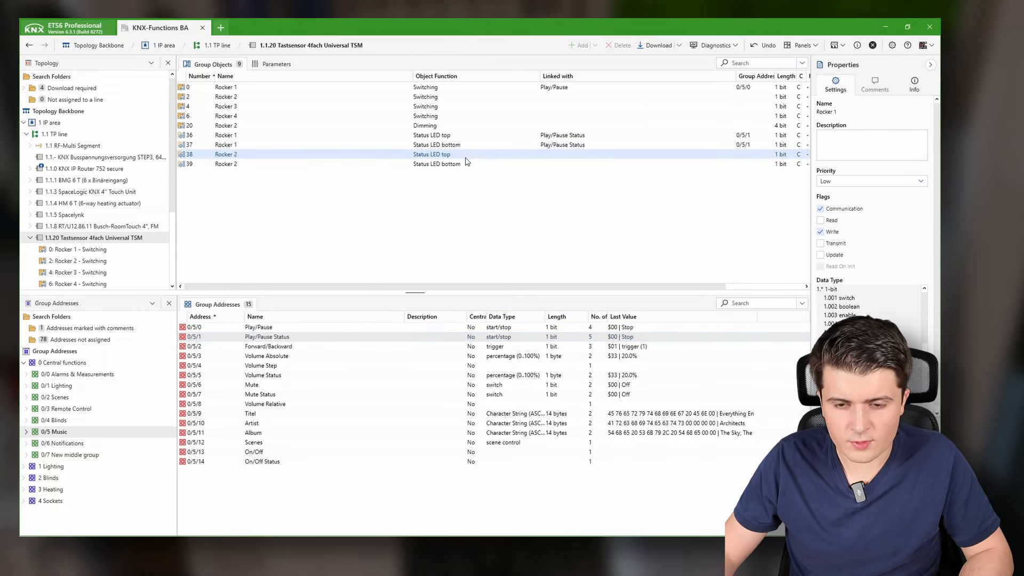
{"action": "left_click_drag", "start_coordinate": [269, 347], "coordinate": [299, 337]}
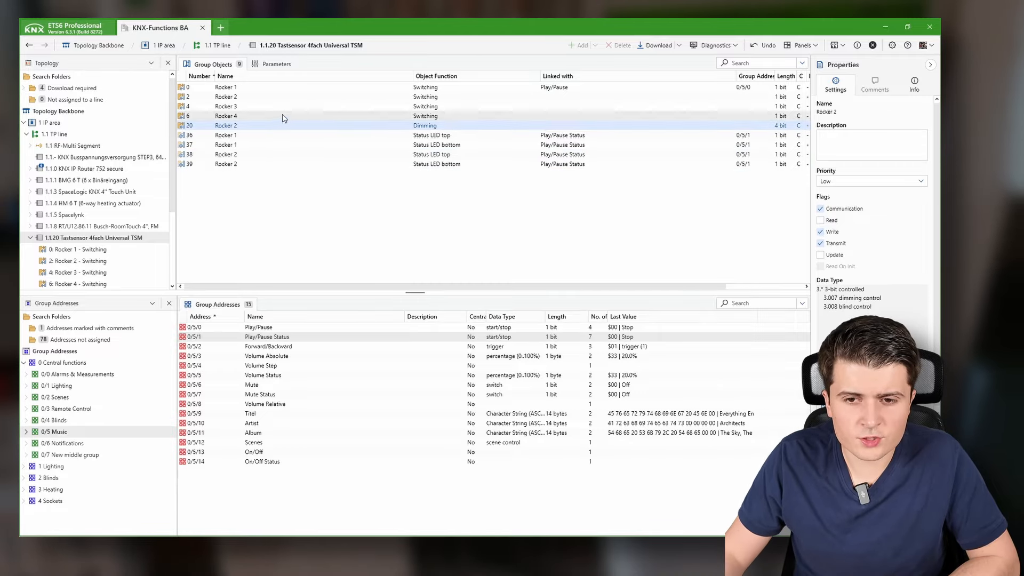
- Link 0/5/6 Mute to the Rocker 2 Switching object and 0/5/8 Volume Relative to the Rocker 2 Dimming object
{"action": "left_click", "coordinate": [269, 99]}
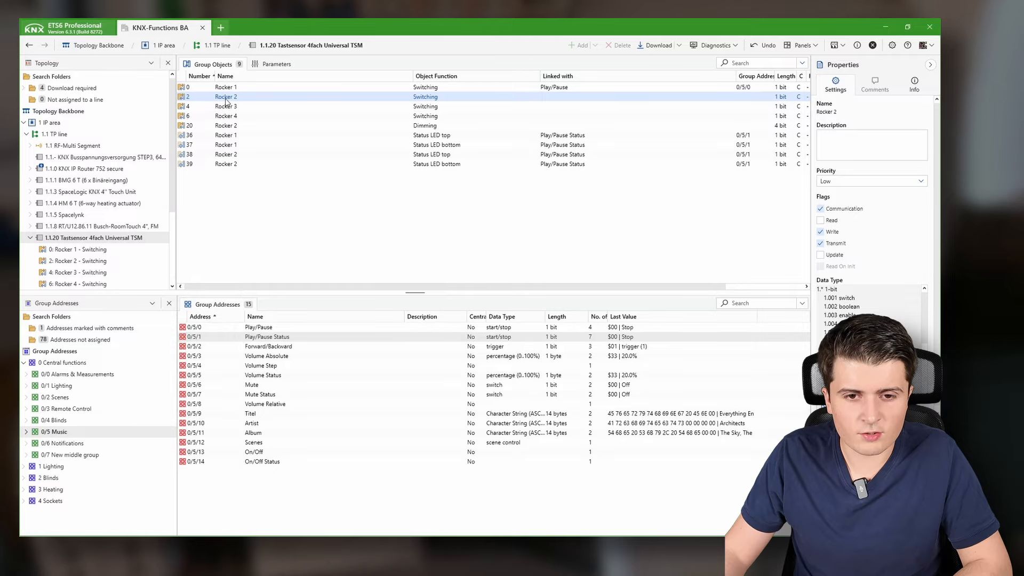
{"action": "left_click_drag", "start_coordinate": [226, 100], "coordinate": [280, 391]}
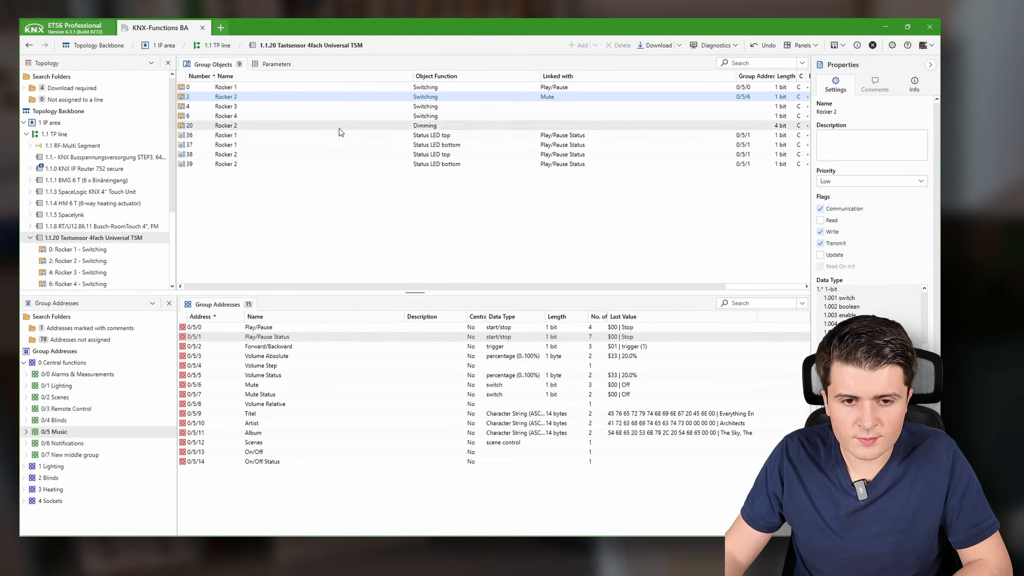
{"action": "left_click_drag", "start_coordinate": [342, 132], "coordinate": [265, 409]}
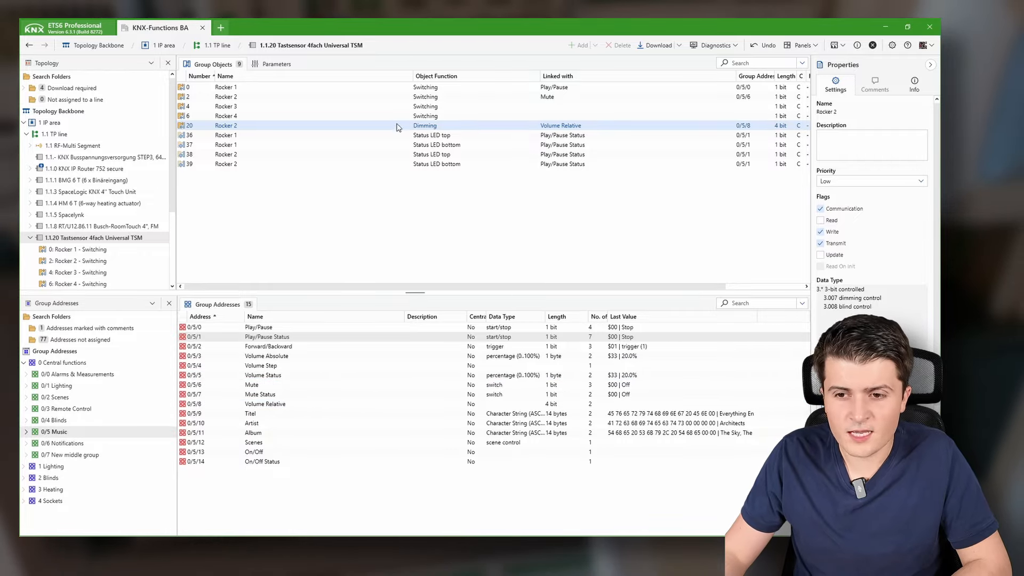
- Replace the group address on Rocker 2's top and bottom status LED objects with 0/5/7 Mute Status
{"action": "left_click", "coordinate": [322, 154]}
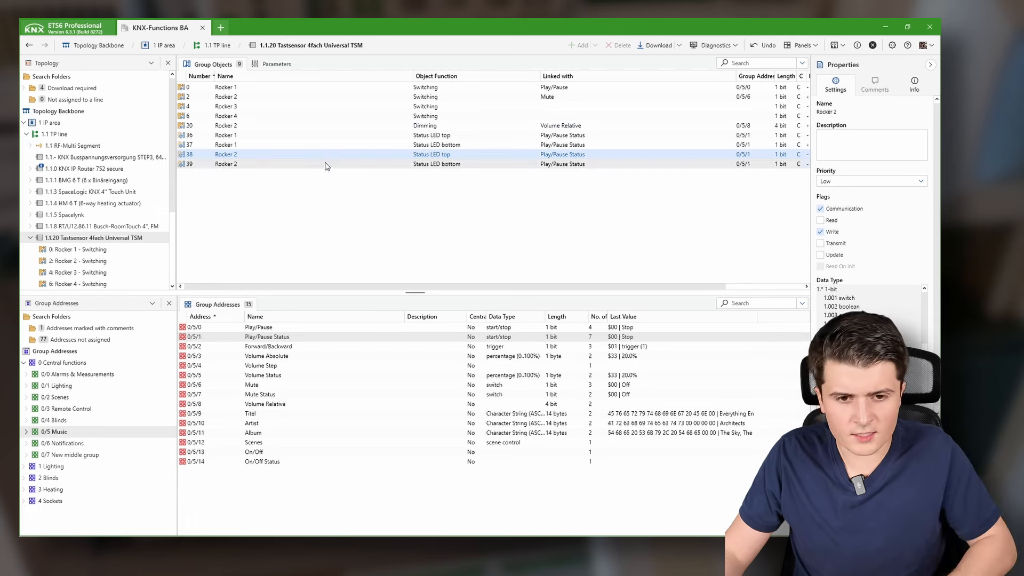
{"action": "left_click", "coordinate": [325, 165], "text": "ctrl"}
{"action": "key", "text": "Delete"}
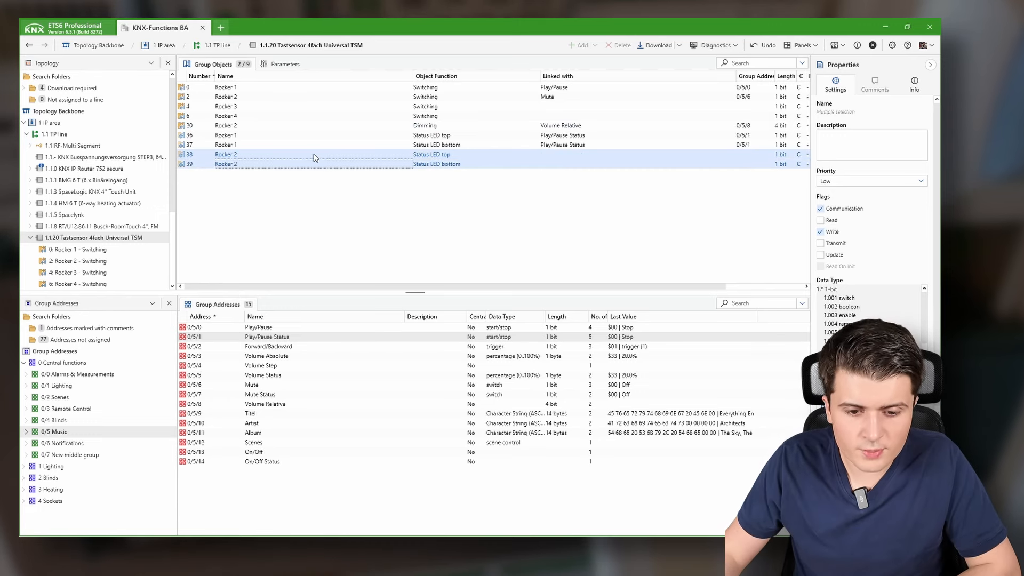
{"action": "left_click_drag", "start_coordinate": [285, 311], "coordinate": [277, 394]}
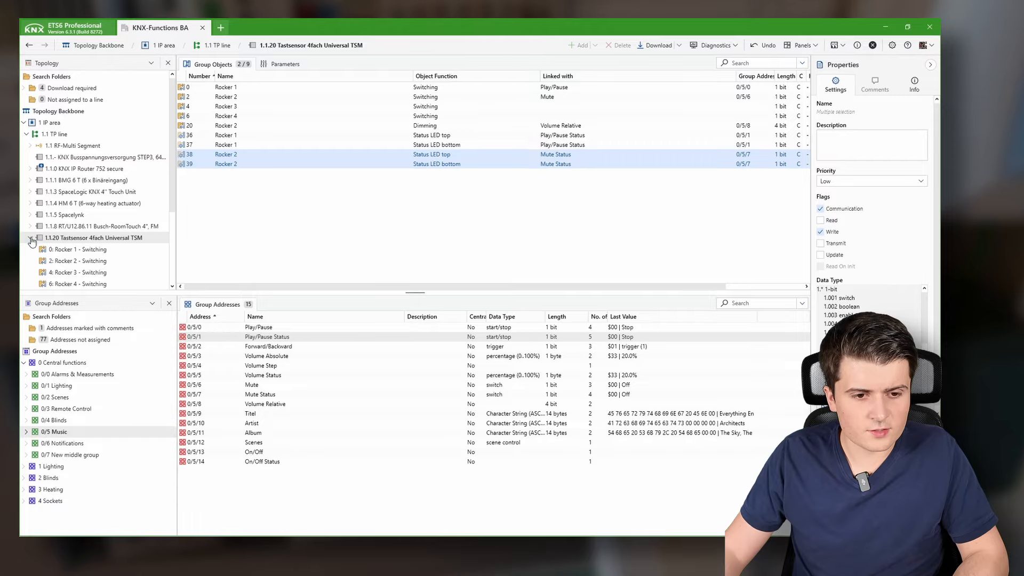
- Run a full download to the 1.1.20 Tastsensor 4fach Universal TSM
{"action": "double_click", "coordinate": [99, 240]}
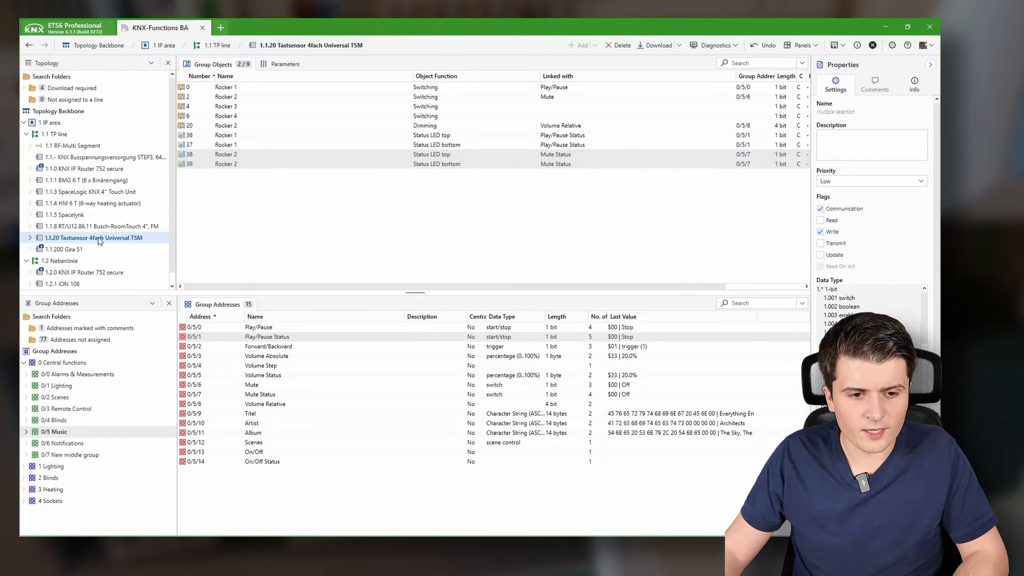
{"action": "left_click", "coordinate": [680, 46]}
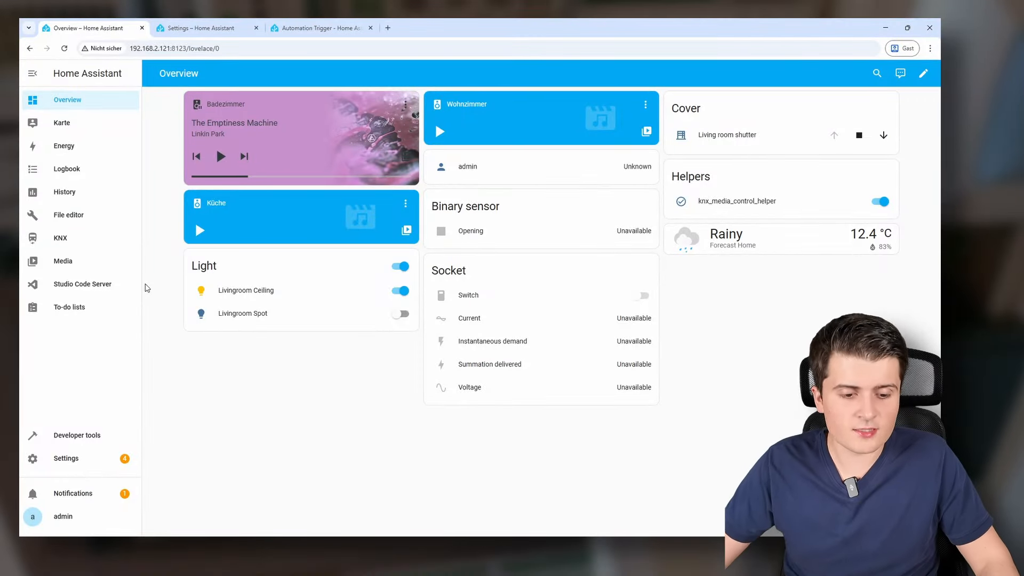
- In Home Assistant, open the Music - KNX automation for editing and expand its Scene Control section
{"action": "left_click", "coordinate": [107, 459]}
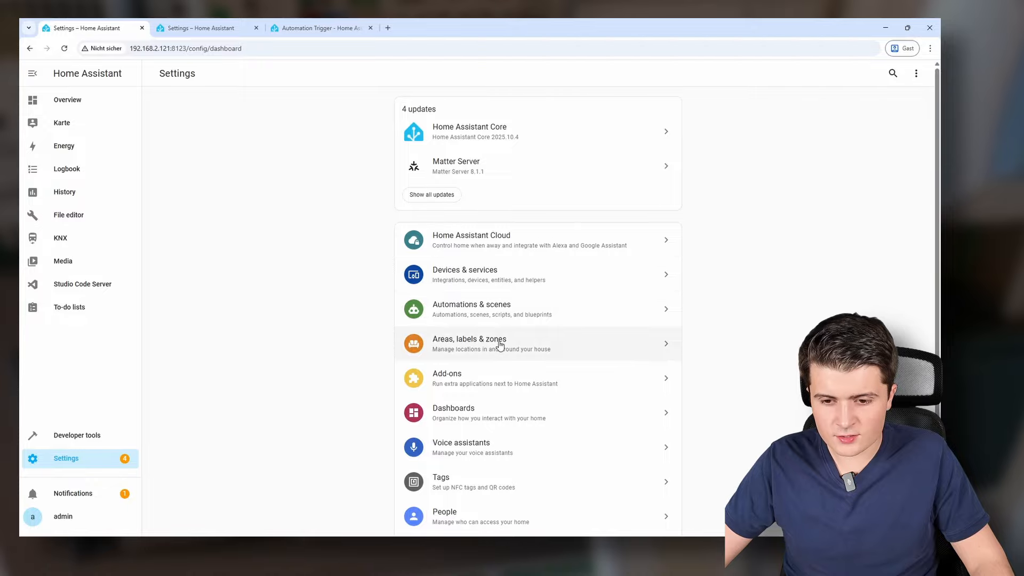
{"action": "left_click", "coordinate": [494, 319]}
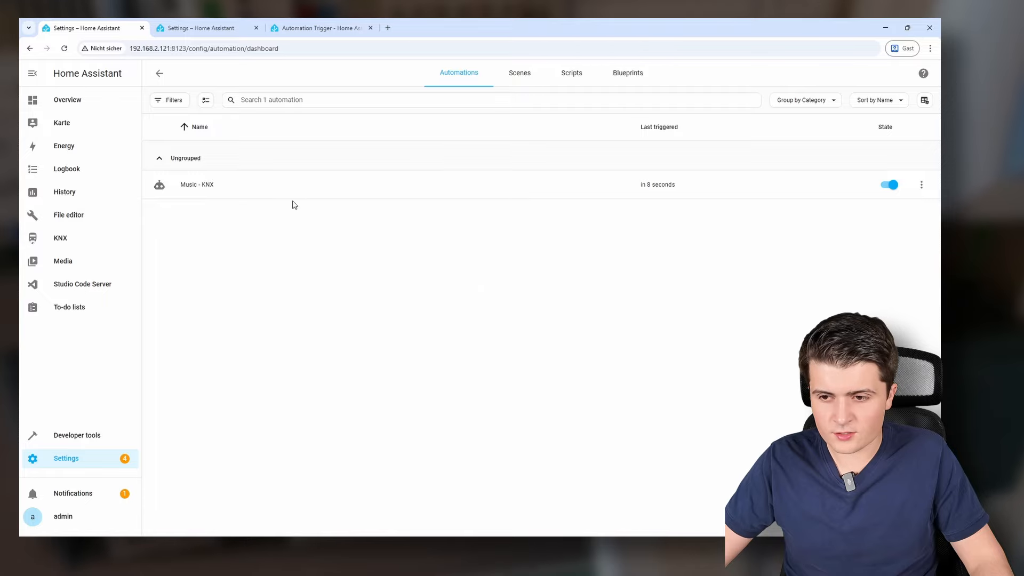
{"action": "left_click", "coordinate": [304, 189]}
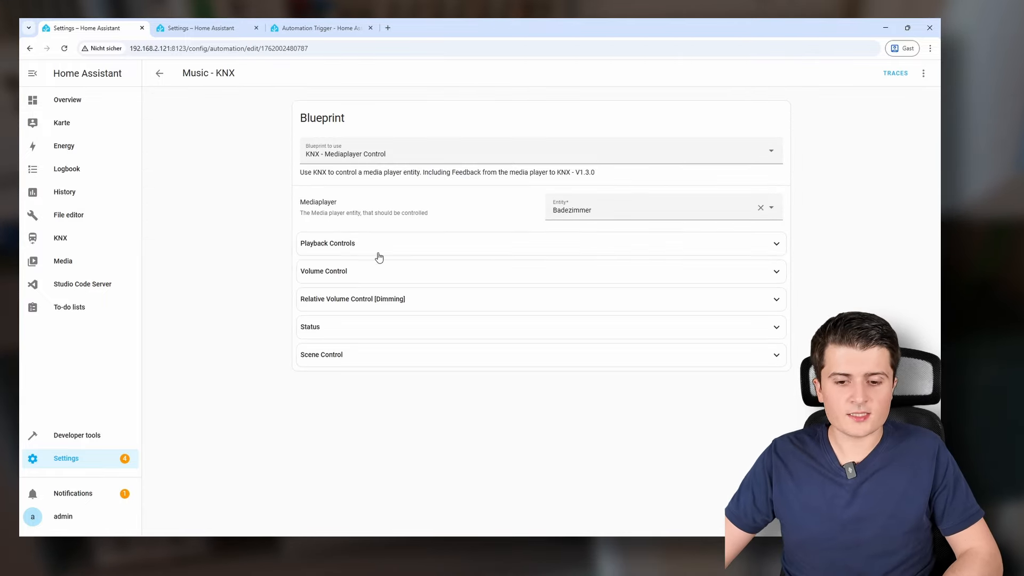
{"action": "left_click", "coordinate": [362, 355]}
{"action": "scroll", "coordinate": [291, 352], "scroll_direction": "down", "scroll_amount": 5}
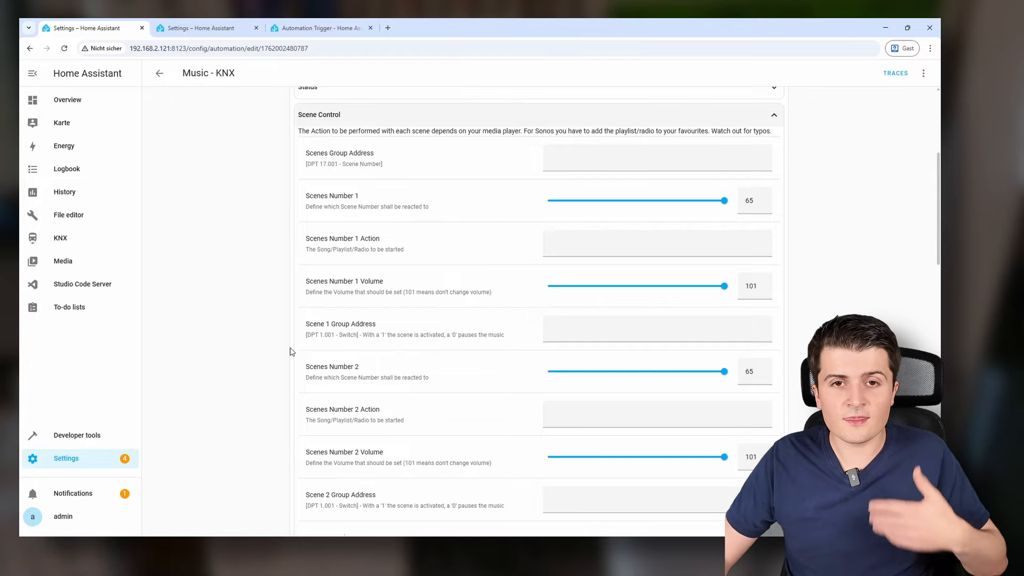
- Look up the Scenes group address in the ETS6 music group and enter 0/5/12 as the blueprint's Scenes Group Address
{"action": "left_click", "coordinate": [576, 241]}
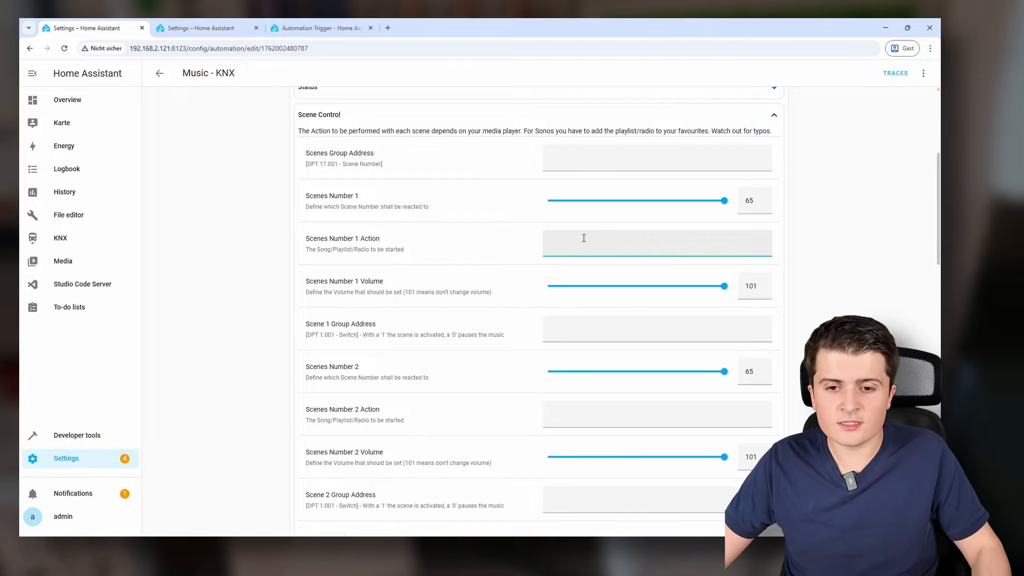
{"action": "left_click", "coordinate": [585, 161]}
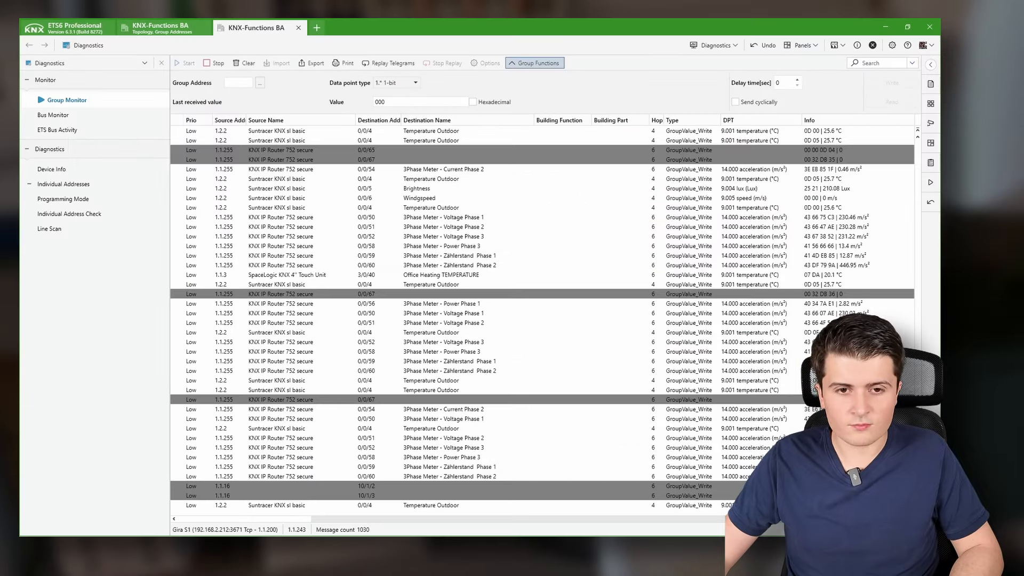
{"action": "left_click", "coordinate": [197, 19]}
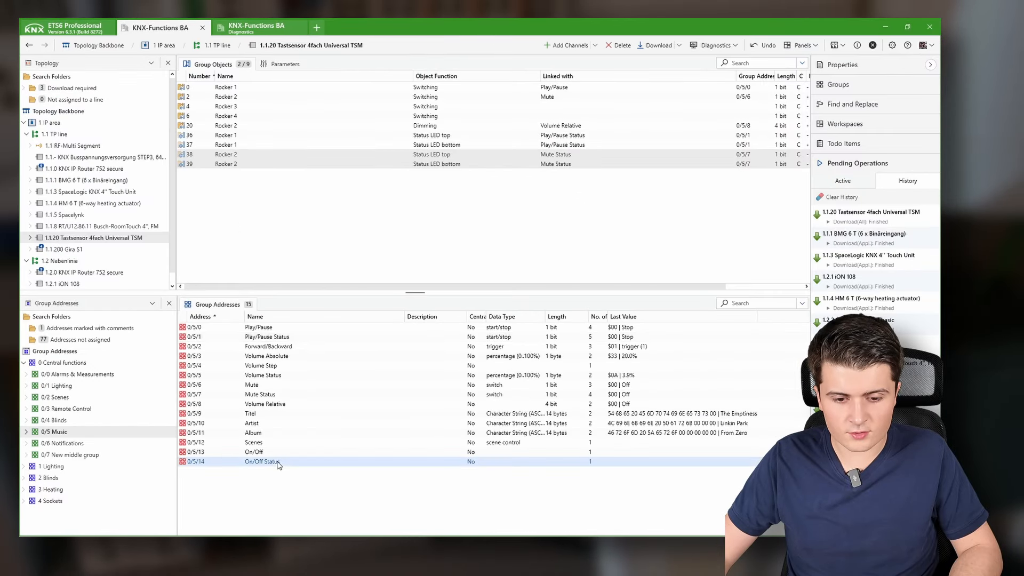
{"action": "left_click", "coordinate": [887, 32]}
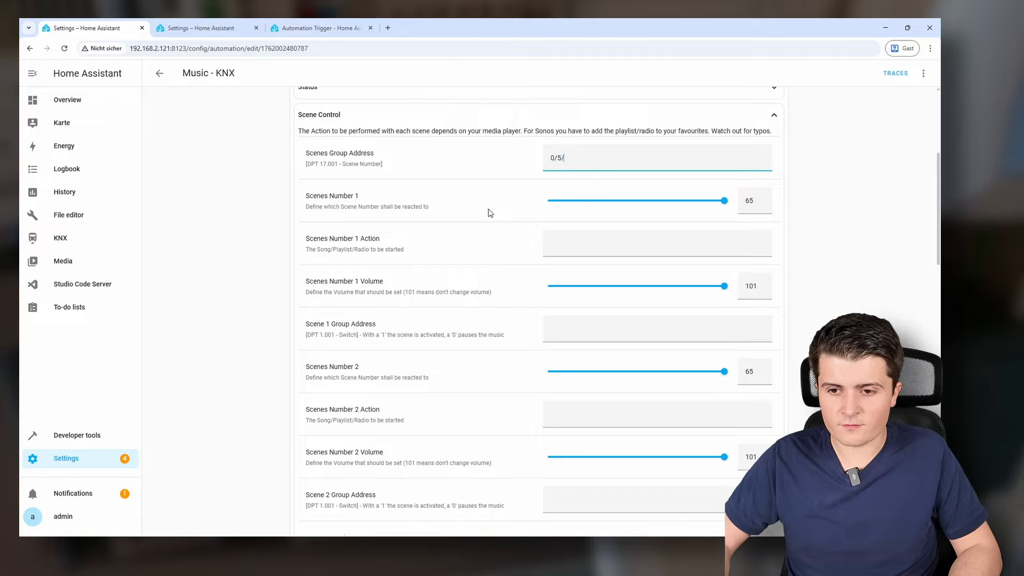
- Configure the first scene with scene number 1, action My Supermix and volume 10
{"action": "scroll", "coordinate": [326, 225], "scroll_direction": "down", "scroll_amount": 20}
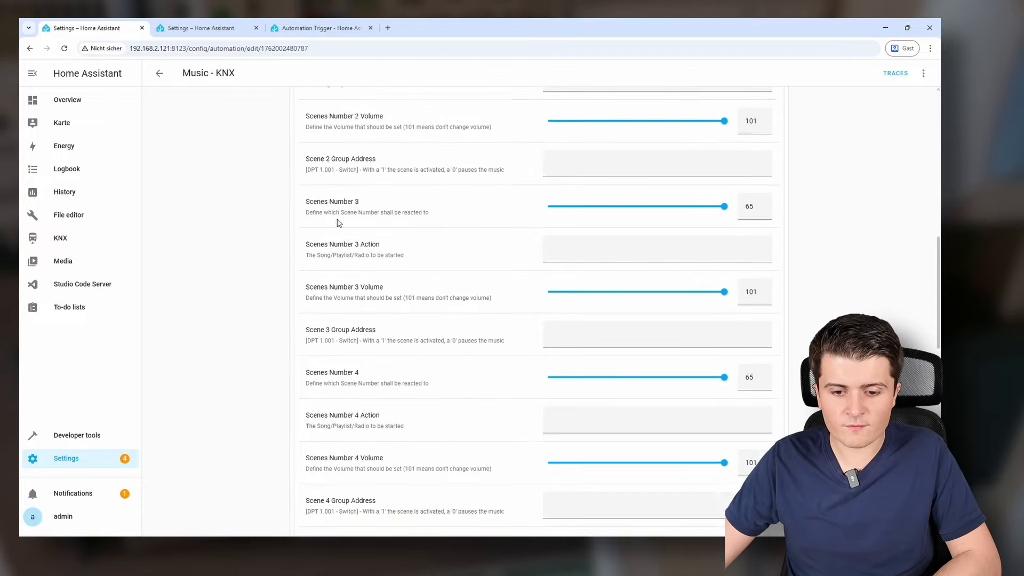
{"action": "scroll", "coordinate": [320, 416], "scroll_direction": "up", "scroll_amount": 20}
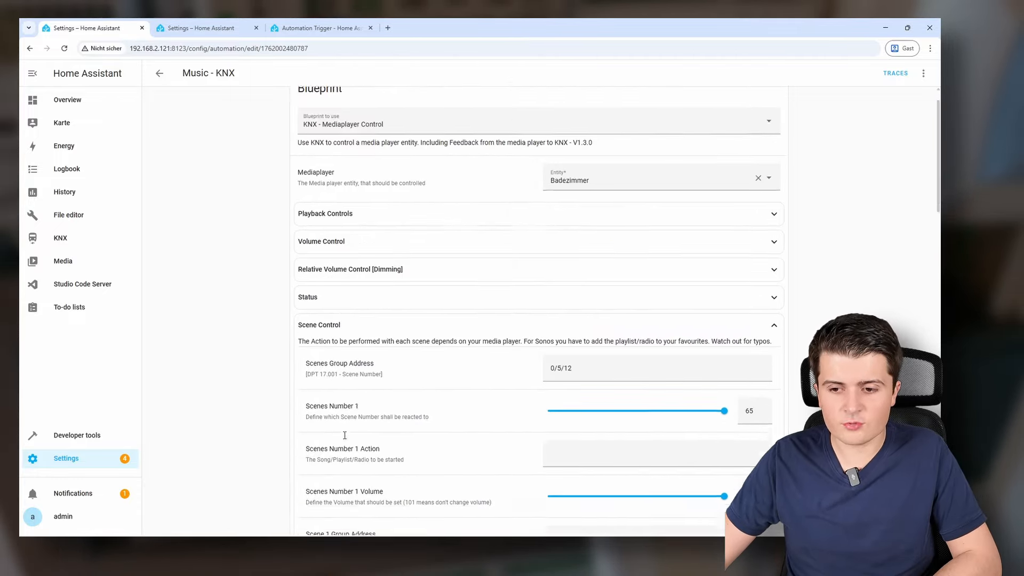
{"action": "scroll", "coordinate": [400, 388], "scroll_direction": "down", "scroll_amount": 5}
{"action": "scroll", "coordinate": [404, 383], "scroll_direction": "up", "scroll_amount": 2}
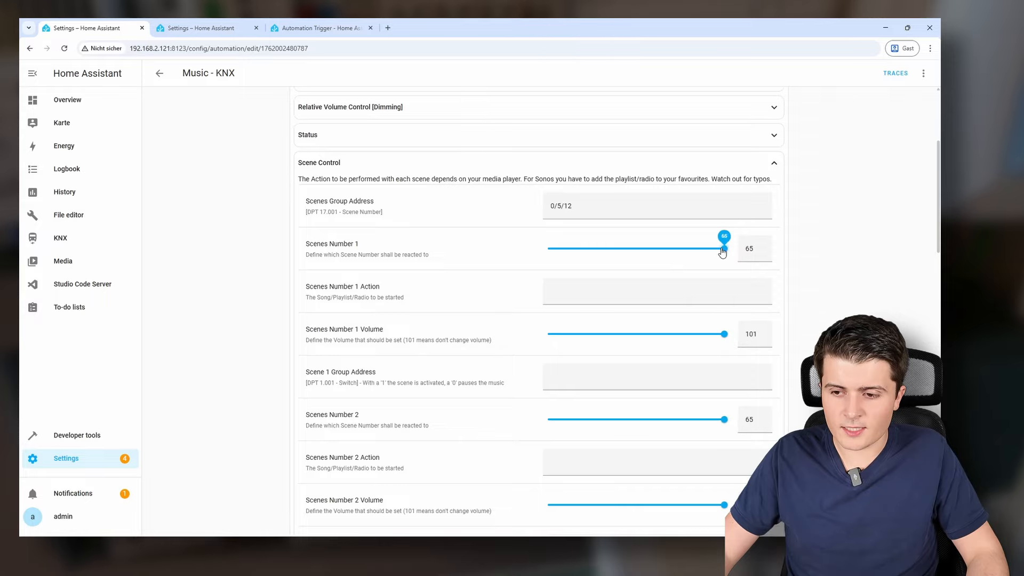
{"action": "left_click_drag", "start_coordinate": [723, 253], "coordinate": [517, 252]}
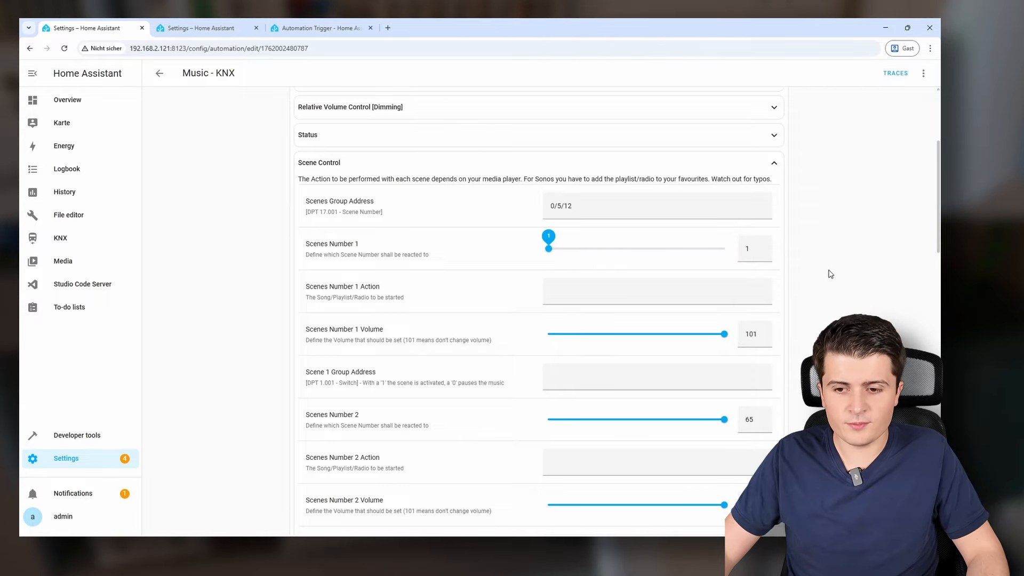
{"action": "left_click", "coordinate": [665, 291]}
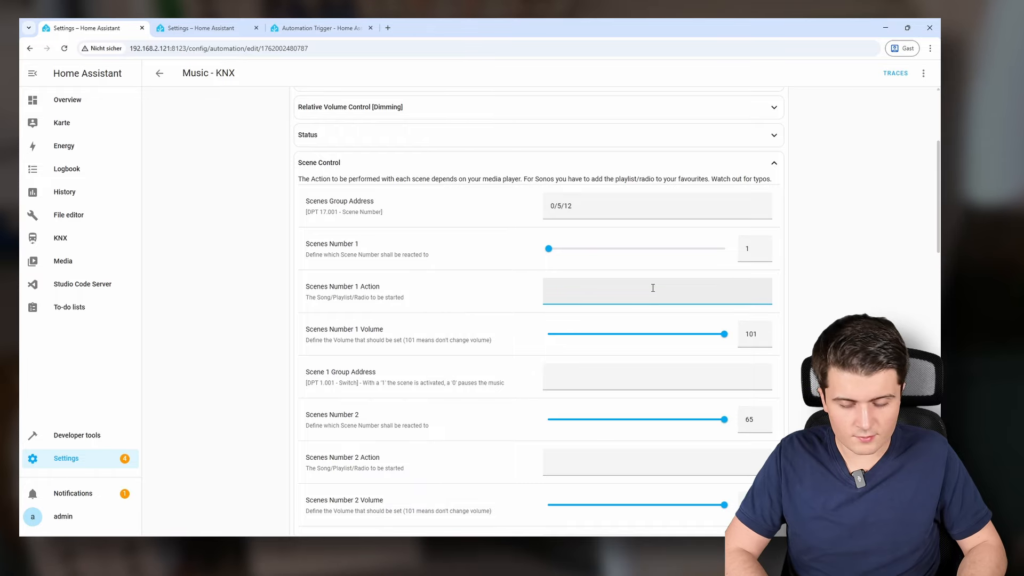
{"action": "type", "text": "My Supermix"}
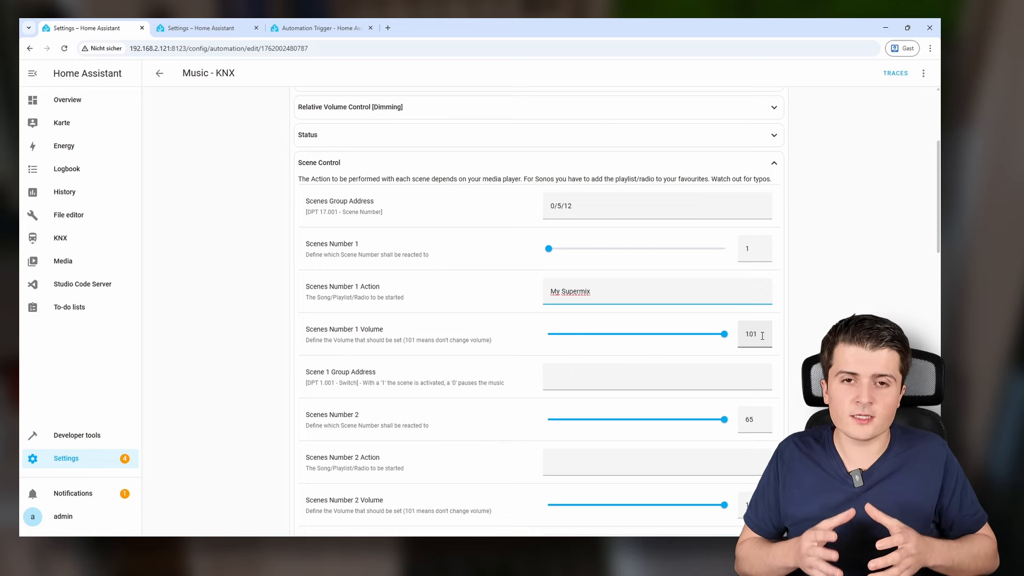
{"action": "left_click_drag", "start_coordinate": [724, 334], "coordinate": [560, 335]}
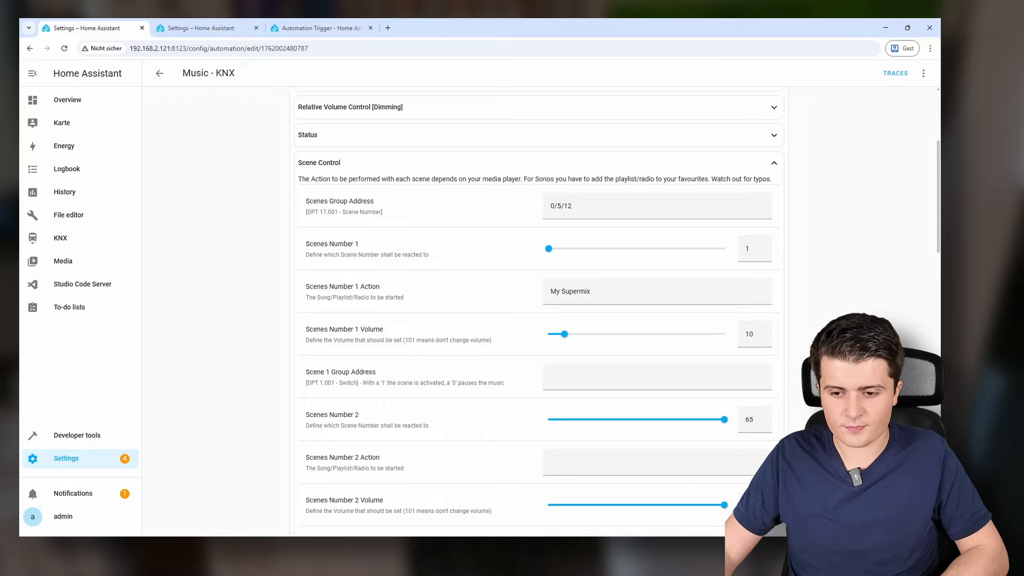
- Configure the second scene with scene number 2 and action RADIO! BOB
{"action": "scroll", "coordinate": [686, 336], "scroll_direction": "down", "scroll_amount": 3}
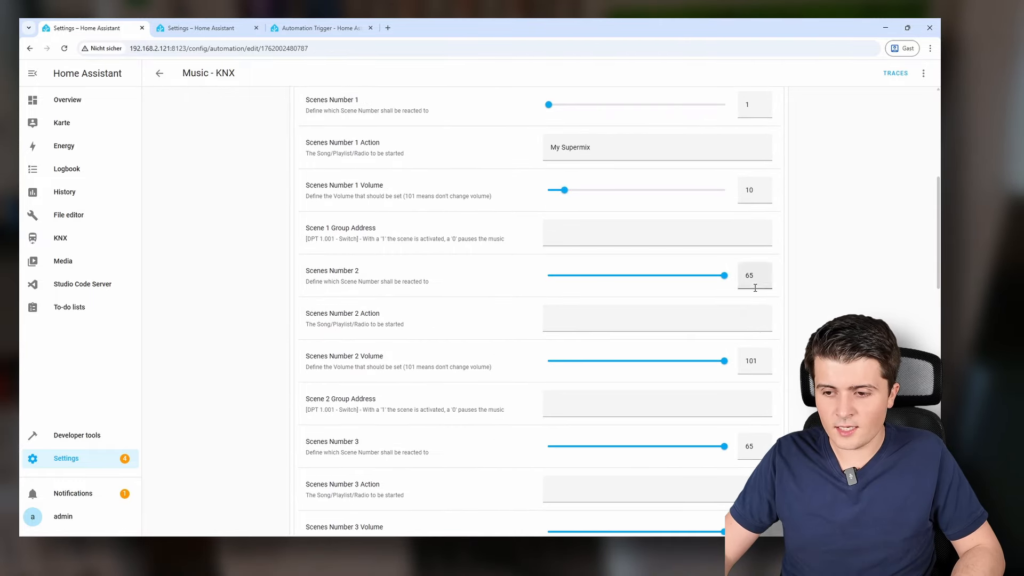
{"action": "left_click_drag", "start_coordinate": [724, 275], "coordinate": [555, 278]}
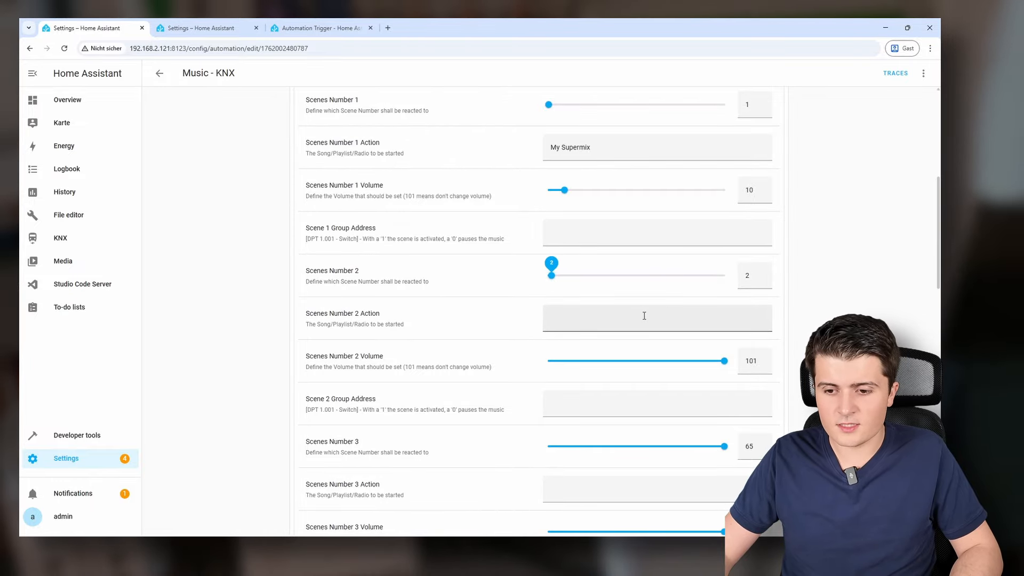
{"action": "left_click", "coordinate": [598, 321]}
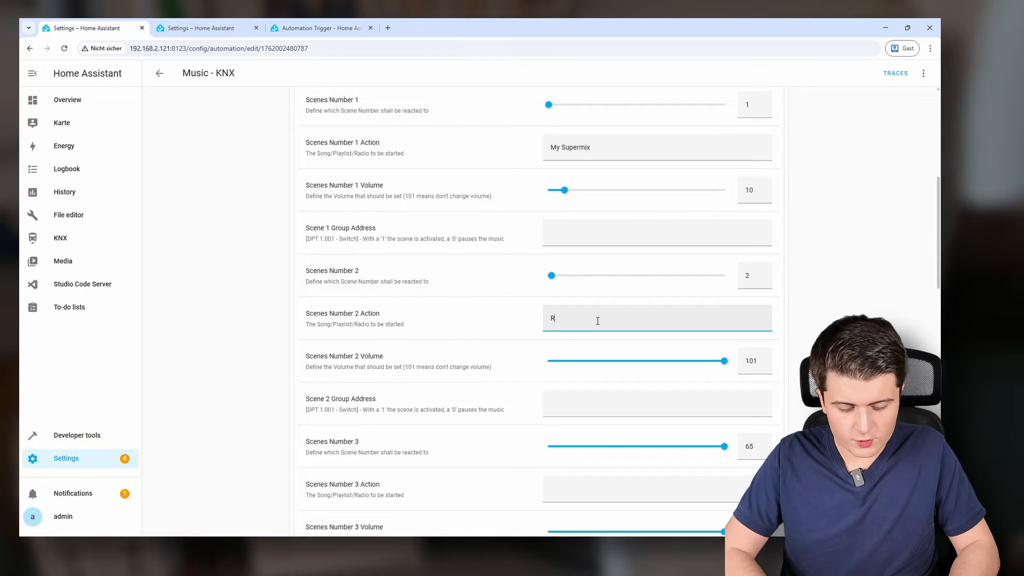
{"action": "type", "text": "RADIO! BOB"}
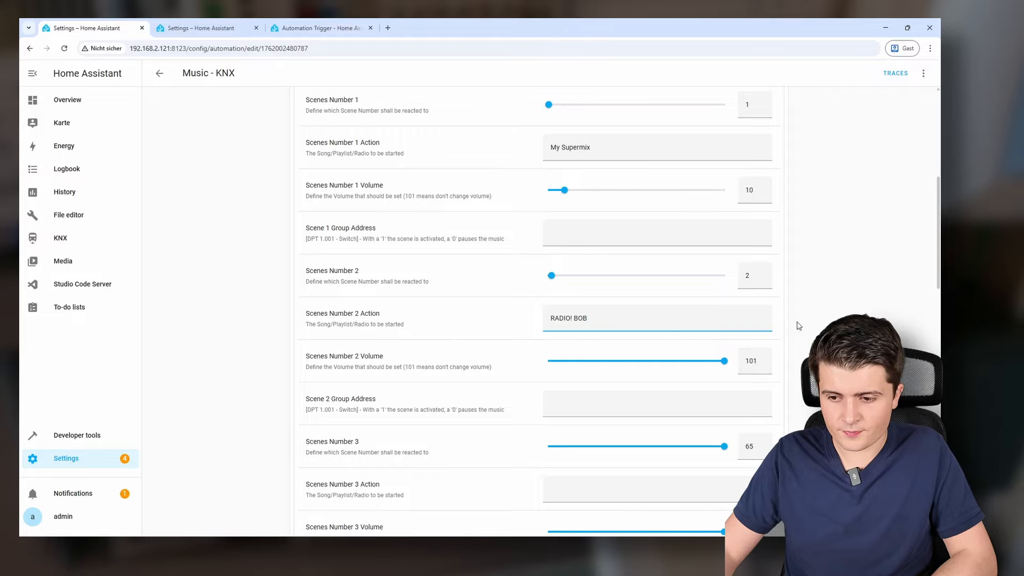
{"action": "left_click", "coordinate": [802, 299]}
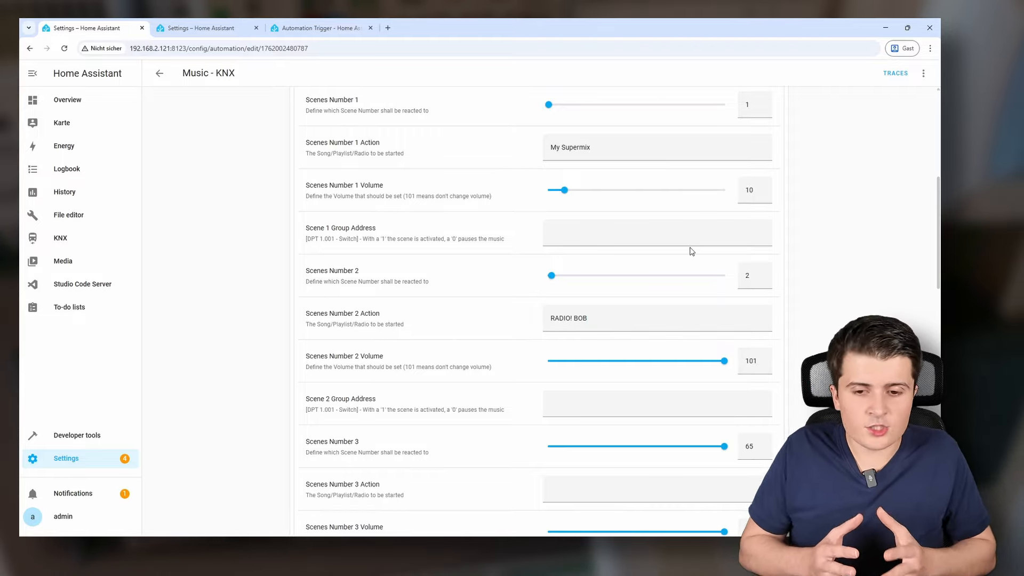
- Review the Scenes Group Address, the Scene 1 Group Address description, and the first scene's action and volume
{"action": "scroll", "coordinate": [800, 235], "scroll_direction": "up", "scroll_amount": 5}
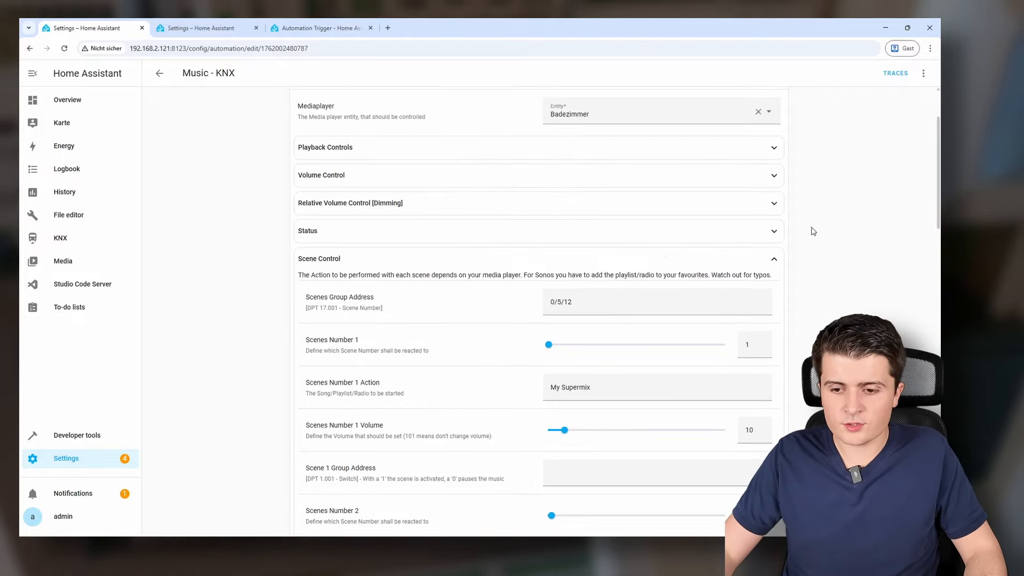
{"action": "left_click_drag", "start_coordinate": [601, 299], "coordinate": [524, 298]}
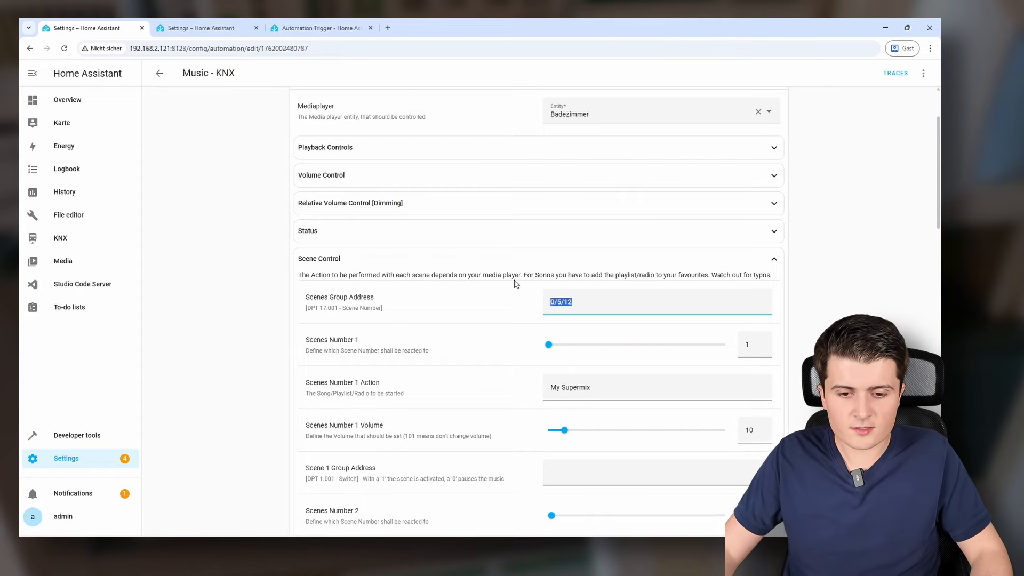
{"action": "scroll", "coordinate": [436, 339], "scroll_direction": "down", "scroll_amount": 2}
{"action": "scroll", "coordinate": [436, 339], "scroll_direction": "down", "scroll_amount": 1}
{"action": "left_click_drag", "start_coordinate": [306, 335], "coordinate": [505, 337]}
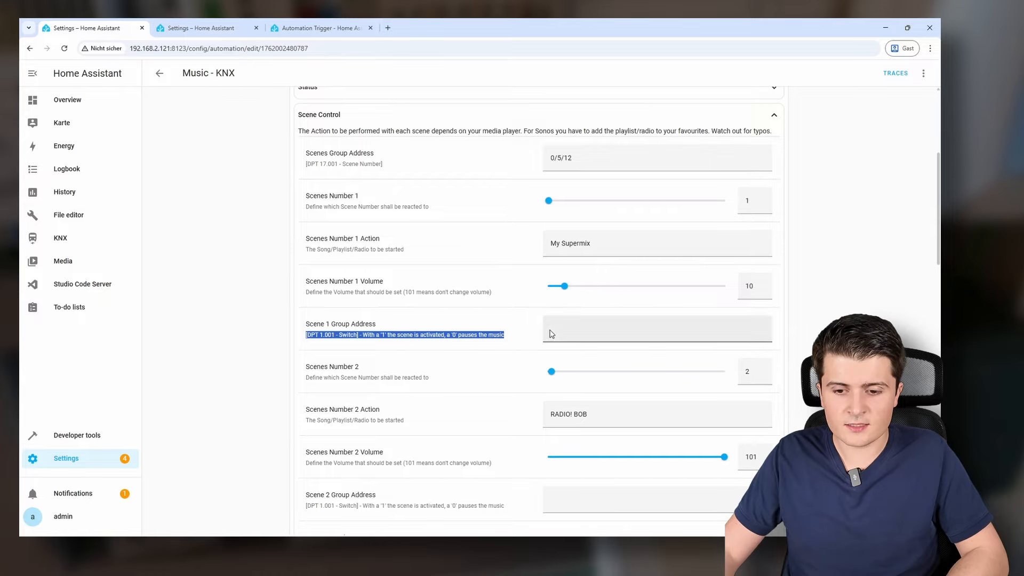
{"action": "left_click_drag", "start_coordinate": [601, 243], "coordinate": [517, 245]}
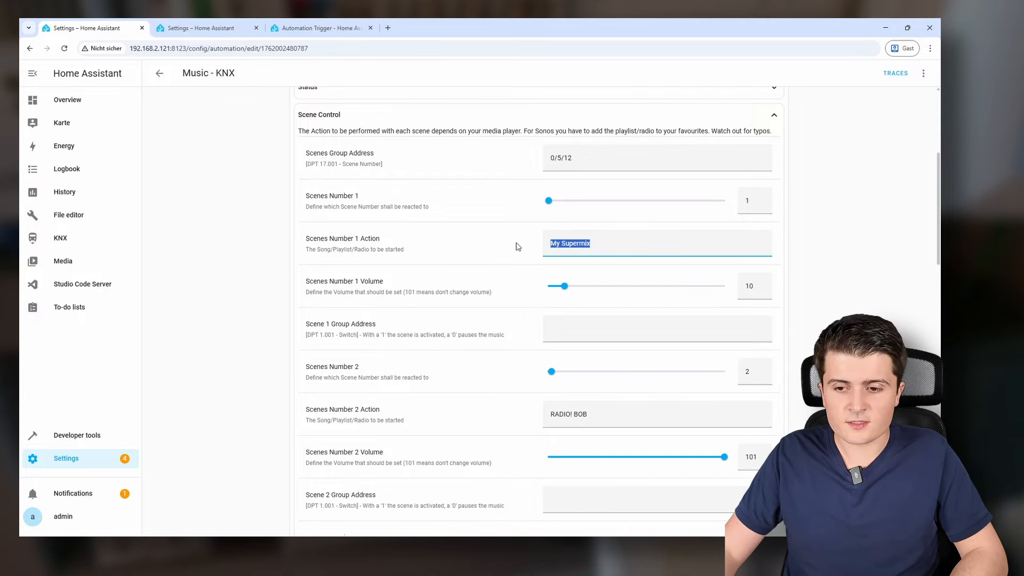
{"action": "double_click", "coordinate": [755, 296]}
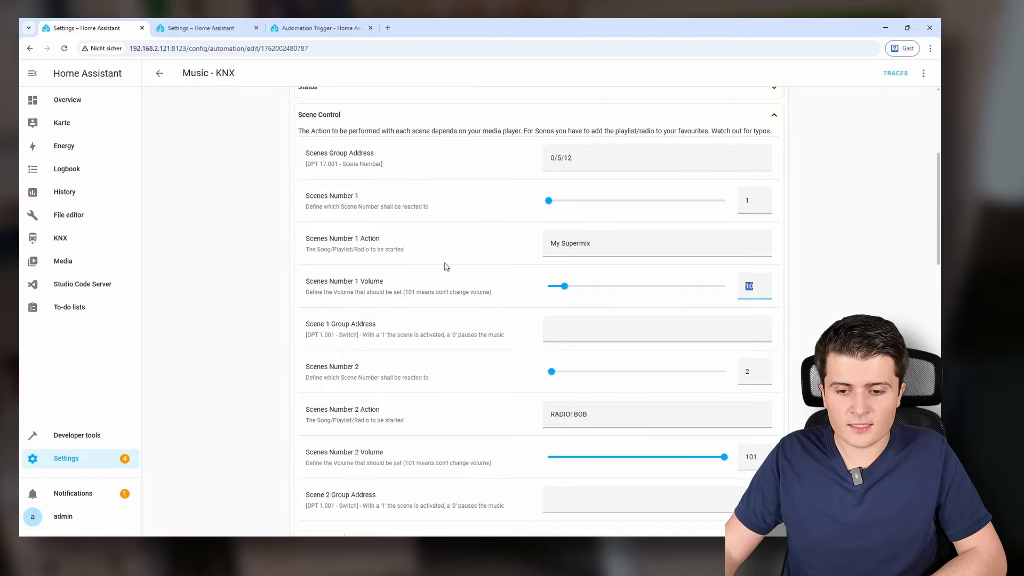
- In ETS6, give the Busch-RoomTouch's audio control on Seite 3 two 1-byte sources: Playlist with value 0 and Radio with value 1
{"action": "left_click_drag", "start_coordinate": [307, 335], "coordinate": [533, 341]}
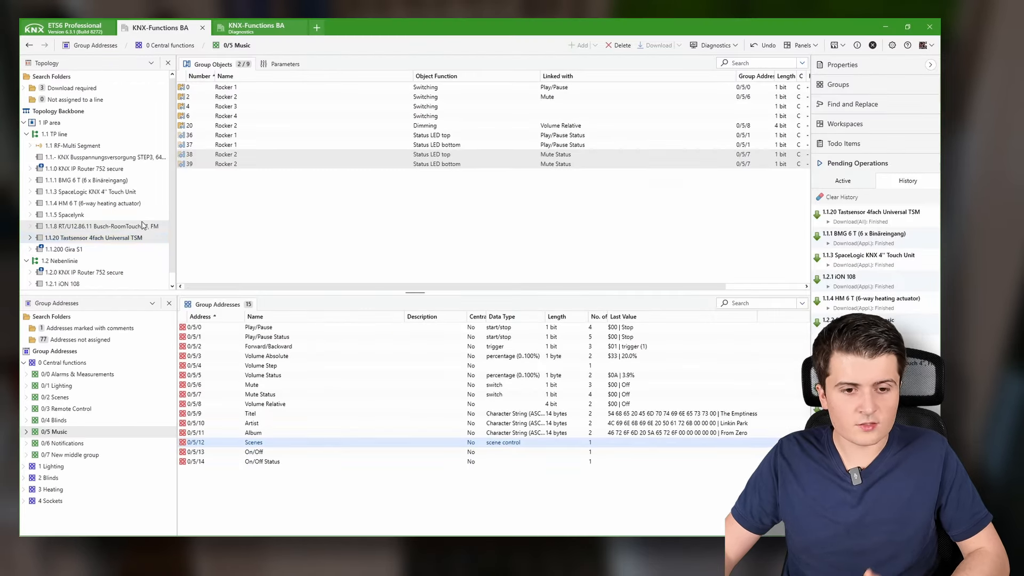
{"action": "key", "text": "Up"}
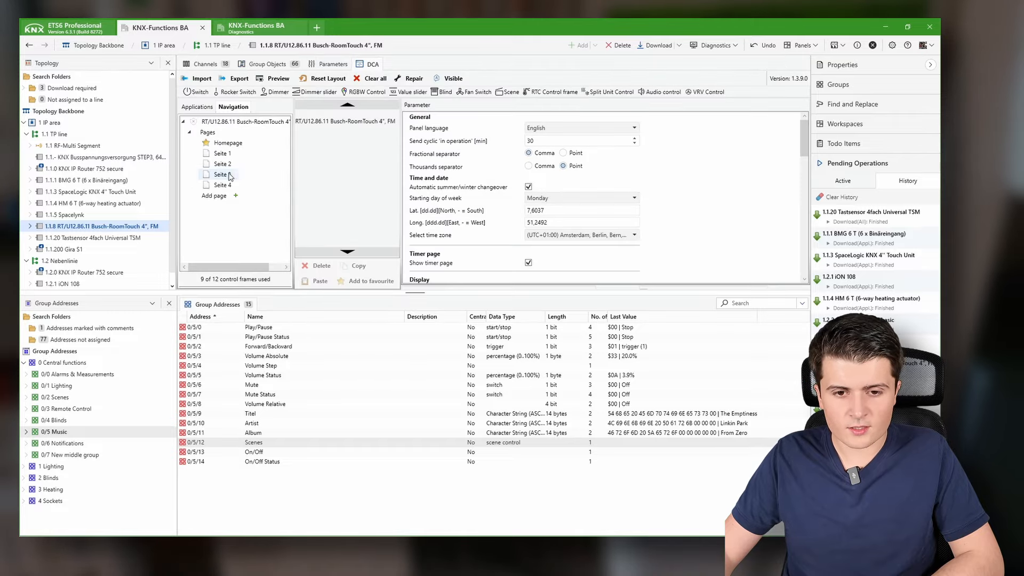
{"action": "left_click", "coordinate": [335, 172]}
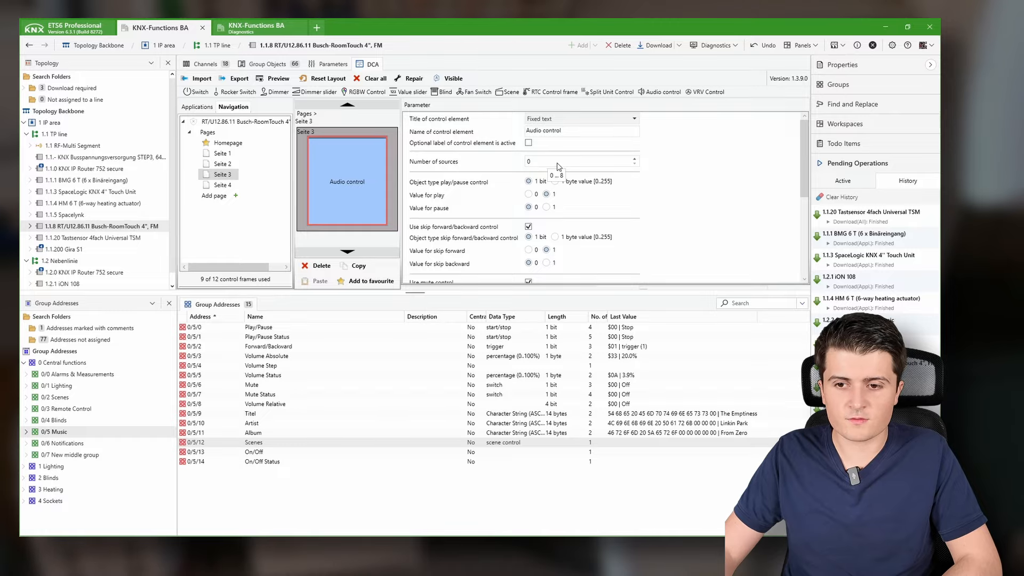
{"action": "left_click", "coordinate": [635, 159]}
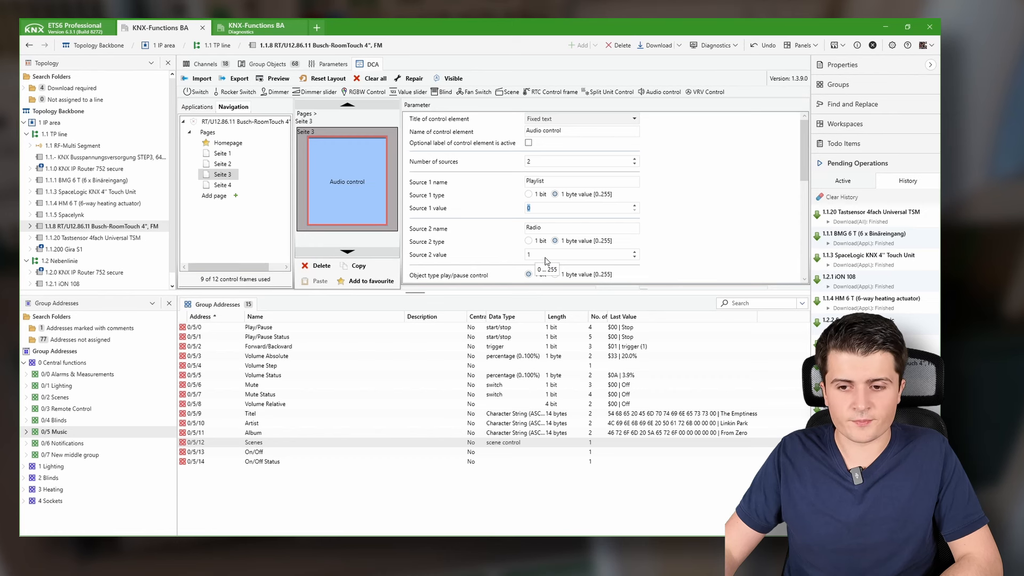
- Link the Scenes group address 0/5/12 to the audio control's Source 1 and Source 2 communication objects
{"action": "scroll", "coordinate": [533, 266], "scroll_direction": "down", "scroll_amount": 5}
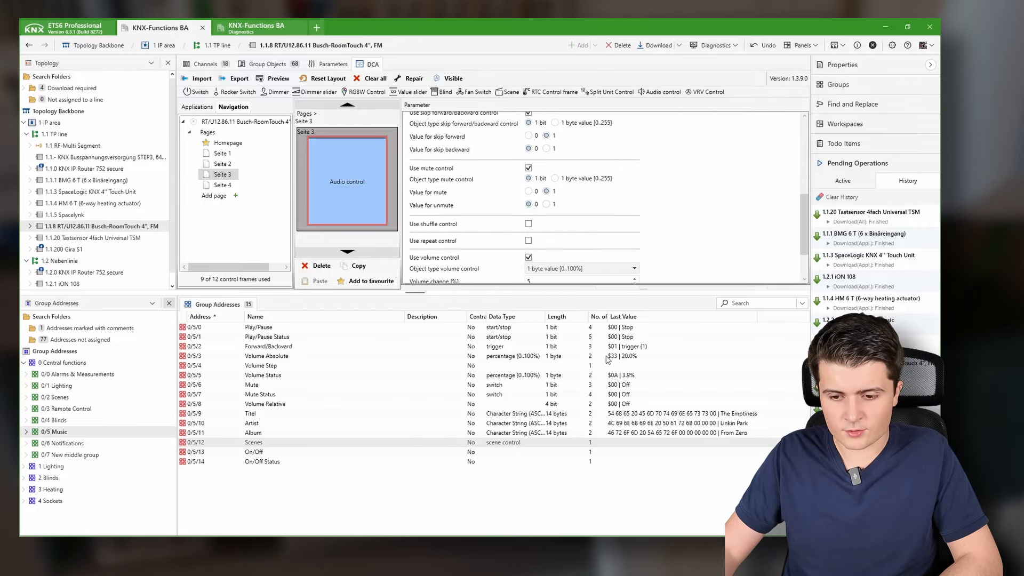
{"action": "scroll", "coordinate": [498, 362], "scroll_direction": "down", "scroll_amount": 2}
{"action": "left_click", "coordinate": [469, 514]}
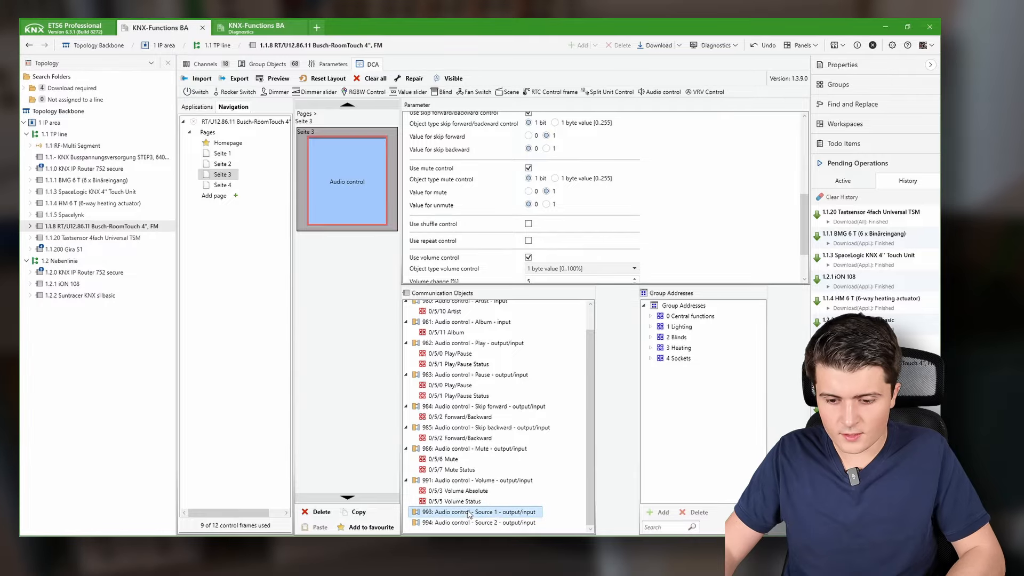
{"action": "left_click", "coordinate": [480, 521], "text": "shift"}
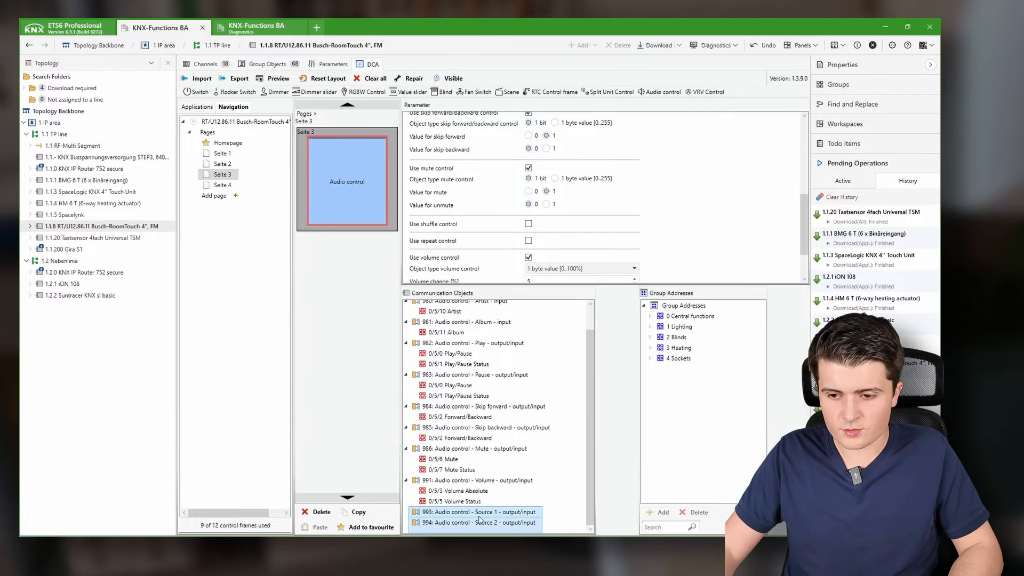
{"action": "left_click", "coordinate": [651, 317]}
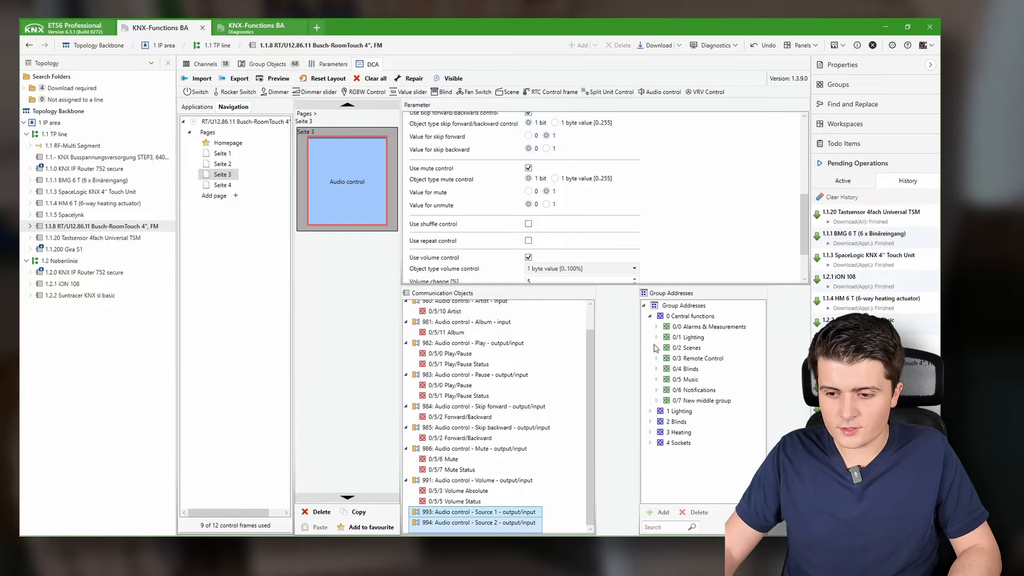
{"action": "left_click", "coordinate": [657, 379]}
{"action": "scroll", "coordinate": [698, 416], "scroll_direction": "down", "scroll_amount": 3}
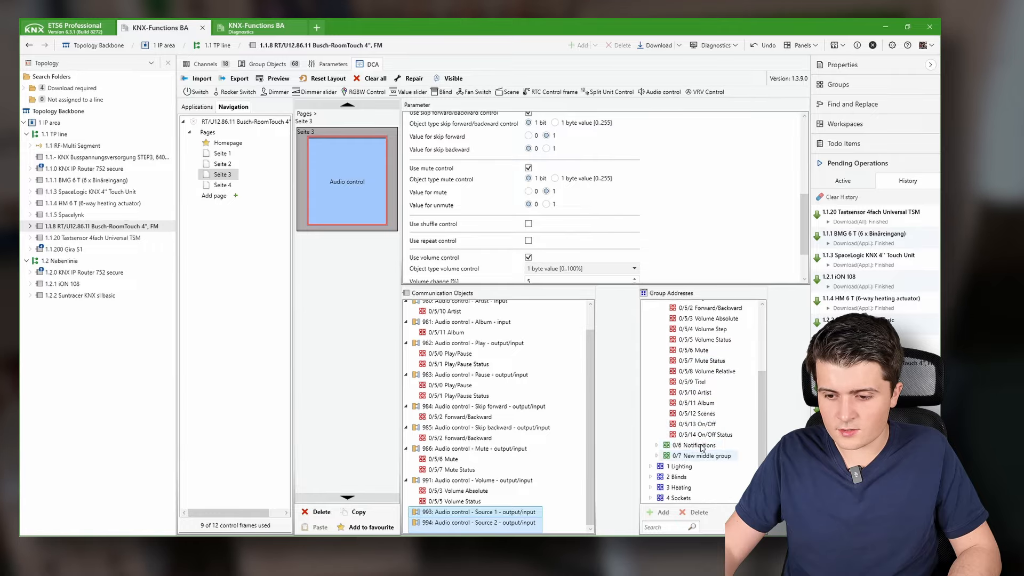
{"action": "left_click_drag", "start_coordinate": [699, 416], "coordinate": [688, 415]}
{"action": "left_click_drag", "start_coordinate": [493, 516], "coordinate": [598, 471]}
{"action": "scroll", "coordinate": [500, 506], "scroll_direction": "down", "scroll_amount": 1}
{"action": "left_click_drag", "start_coordinate": [494, 525], "coordinate": [495, 526]}
{"action": "scroll", "coordinate": [496, 507], "scroll_direction": "down", "scroll_amount": 1}
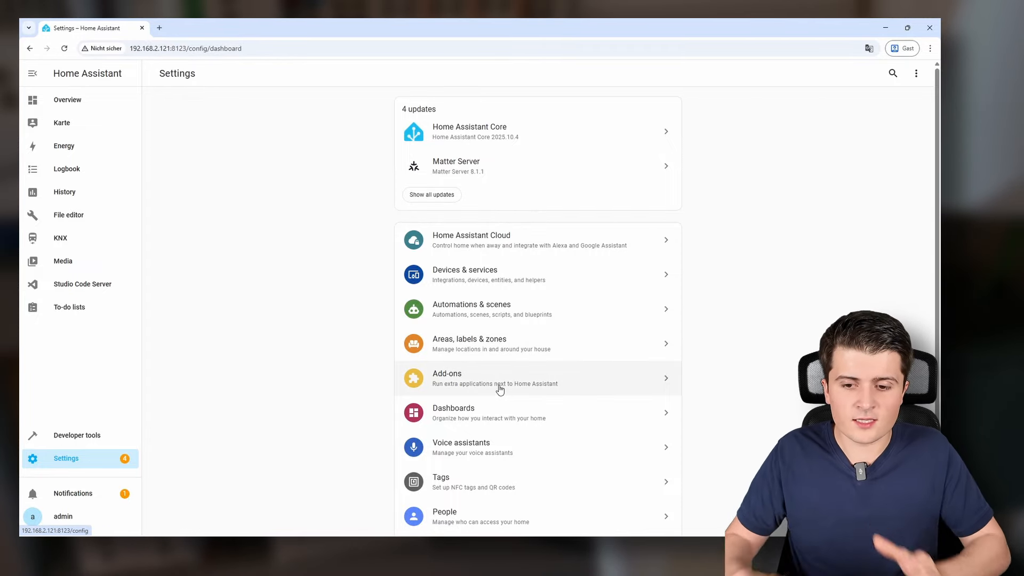
- In Home Assistant, enable the sensor.sonos_favorites entity of the Sonos integration
{"action": "left_click", "coordinate": [482, 290]}
{"action": "left_click", "coordinate": [521, 354]}
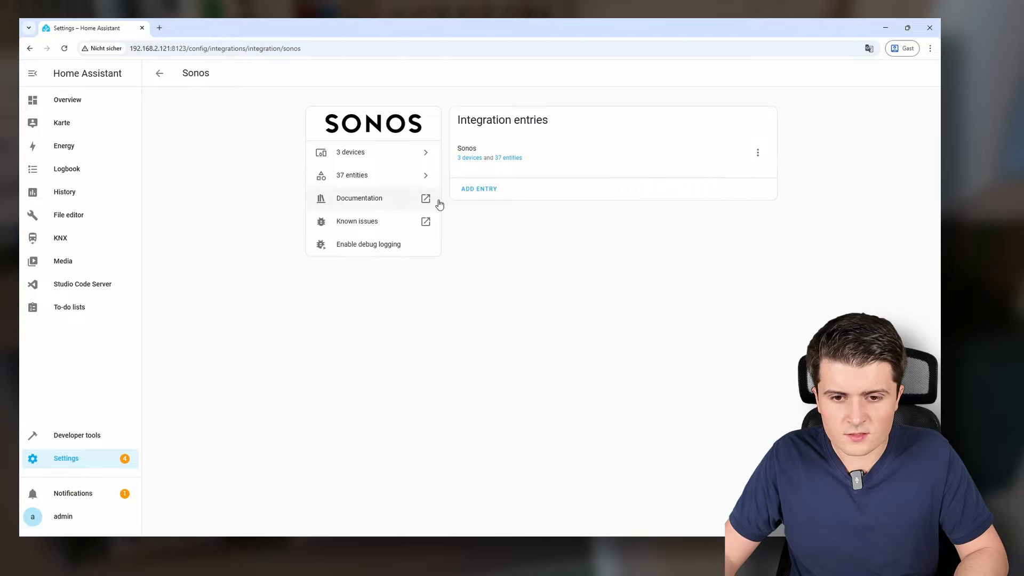
{"action": "left_click", "coordinate": [370, 177]}
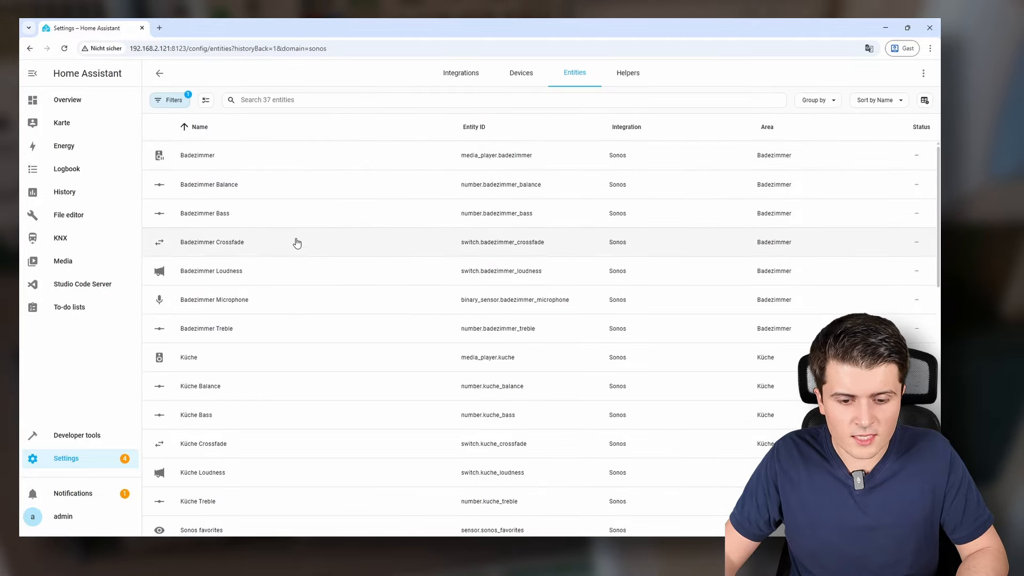
{"action": "scroll", "coordinate": [314, 235], "scroll_direction": "down", "scroll_amount": 2}
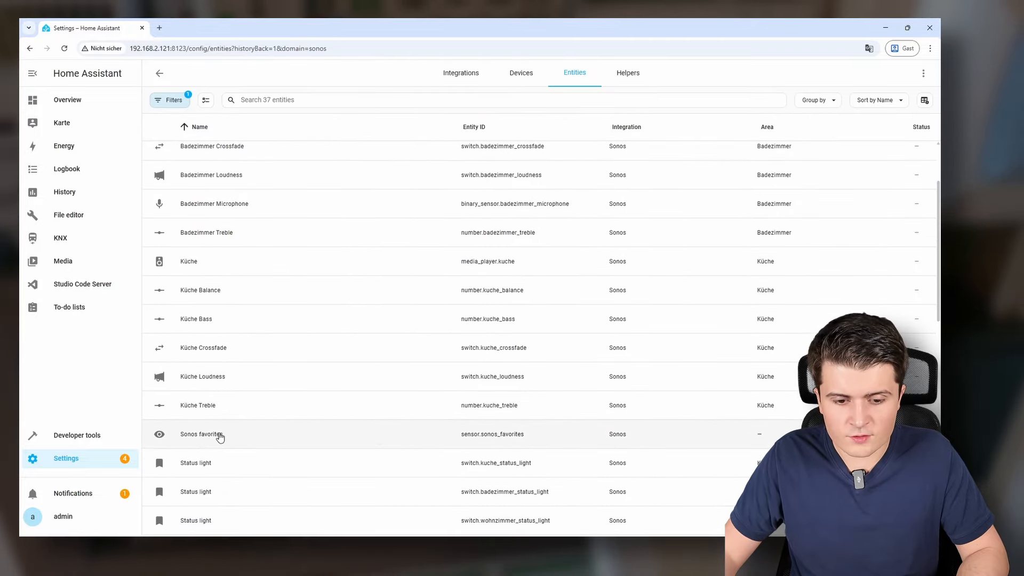
{"action": "left_click", "coordinate": [464, 439]}
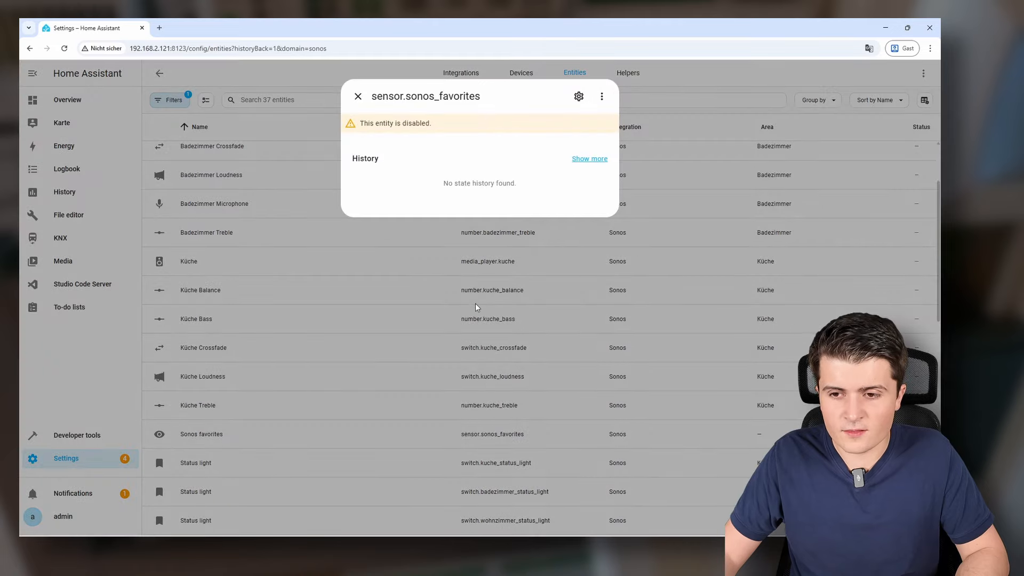
{"action": "left_click", "coordinate": [579, 97]}
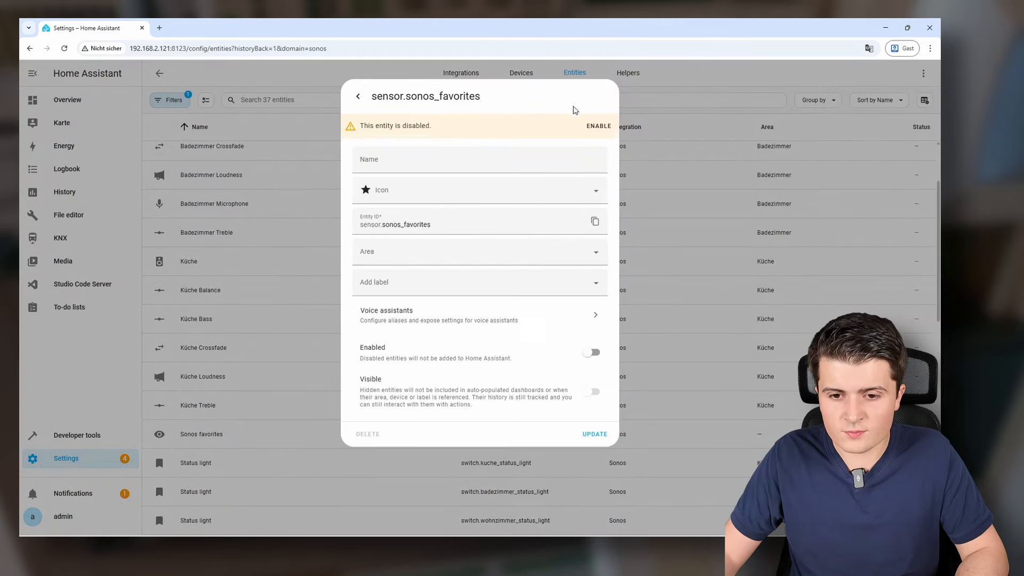
{"action": "left_click", "coordinate": [587, 357]}
{"action": "left_click", "coordinate": [595, 434]}
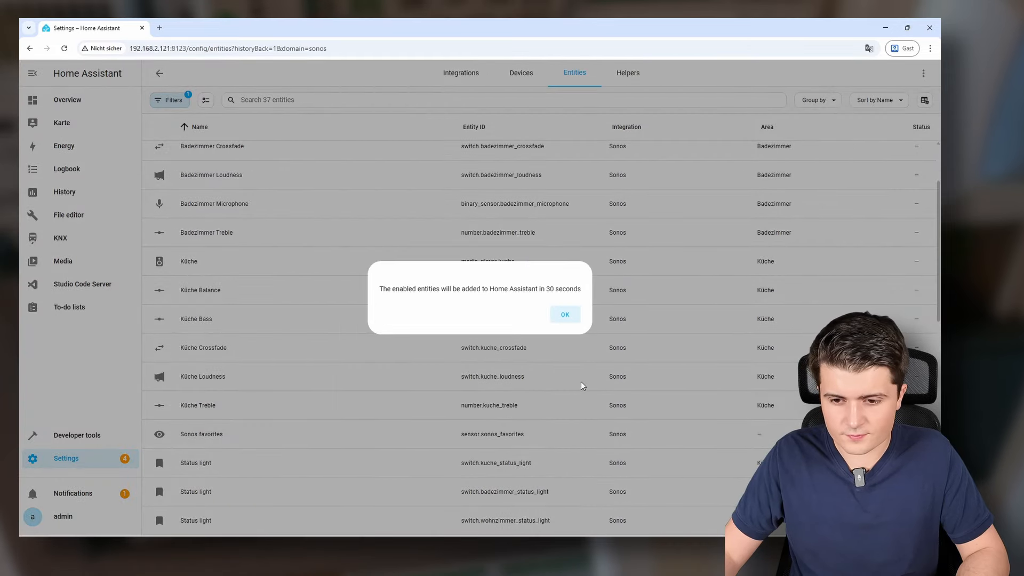
{"action": "left_click", "coordinate": [566, 315]}
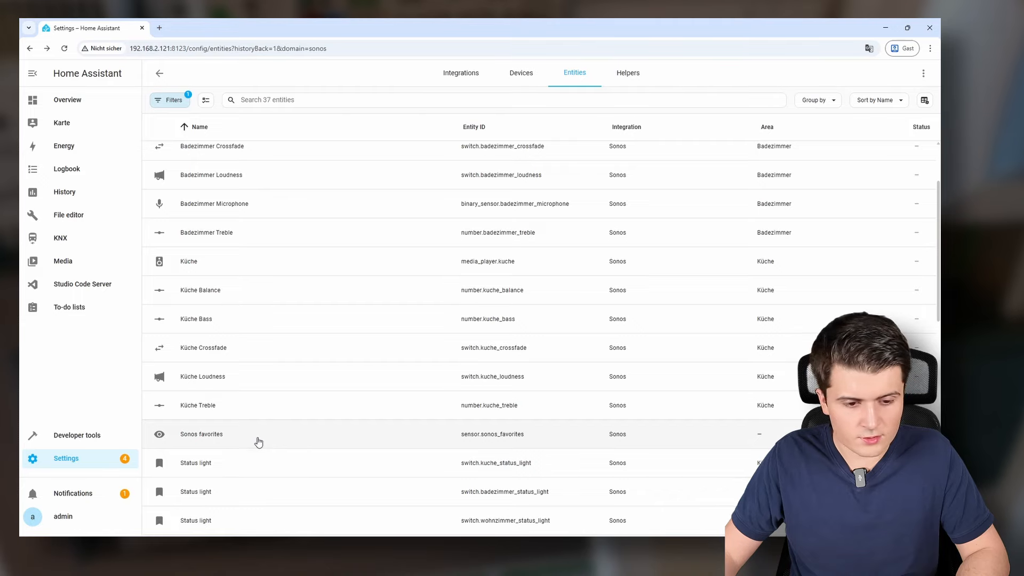
- Filter the current entity states by "sono" and copy the favourite name RADIO BOB! Livestream from the Sonos favorites attributes
{"action": "left_click", "coordinate": [77, 435]}
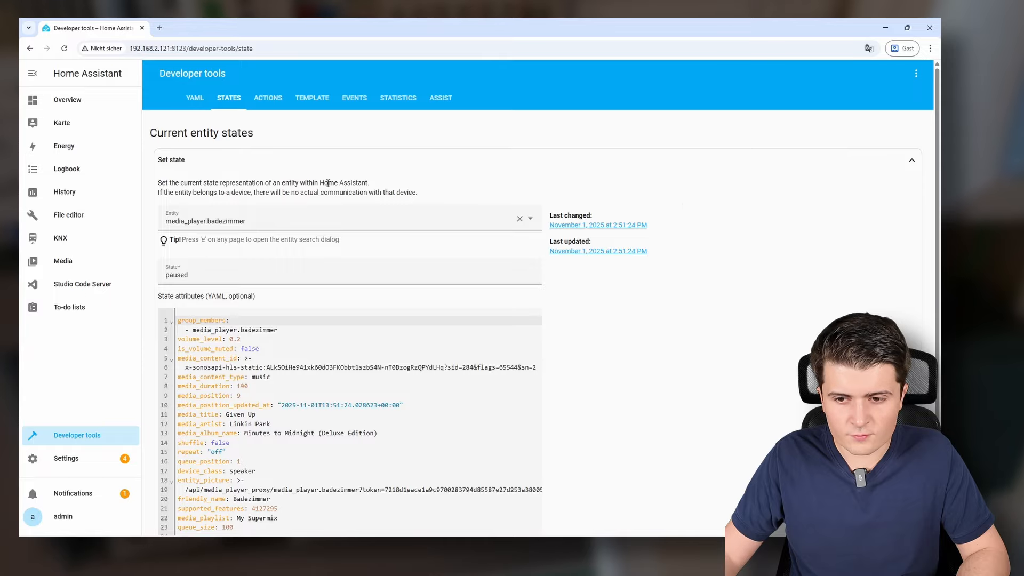
{"action": "left_click", "coordinate": [519, 218]}
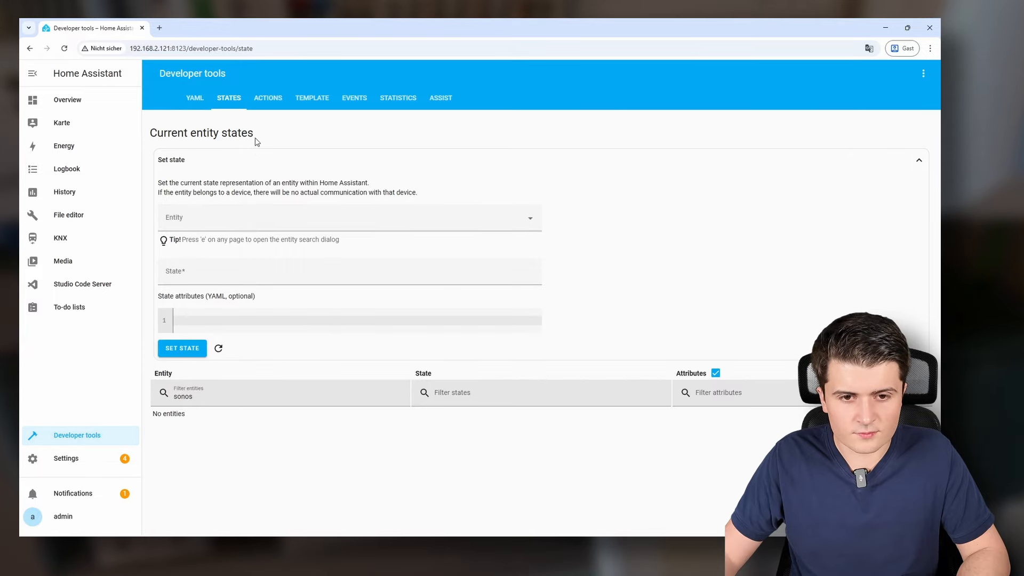
{"action": "left_click_drag", "start_coordinate": [193, 396], "coordinate": [144, 397]}
{"action": "type", "text": "so"}
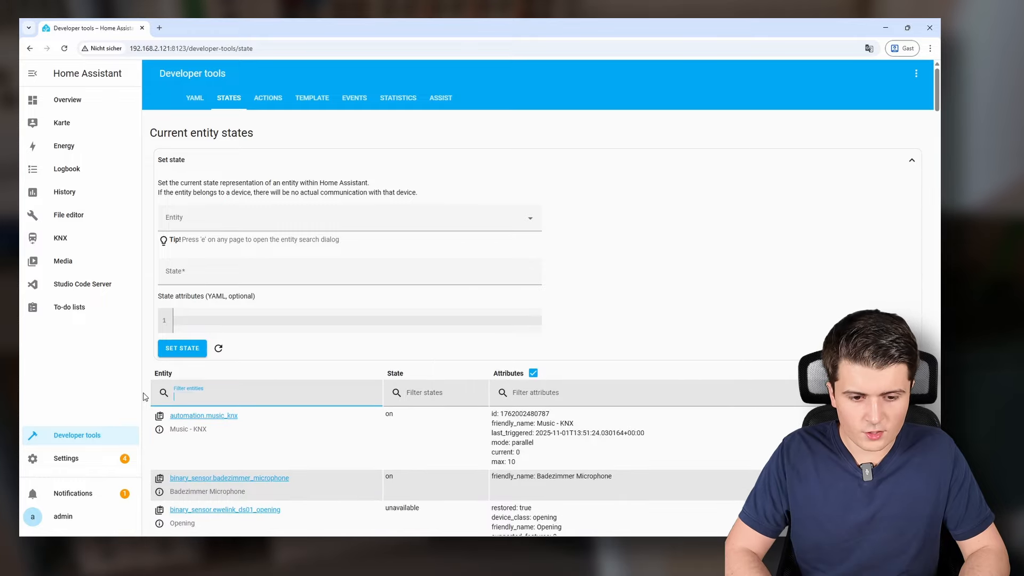
{"action": "type", "text": "n"}
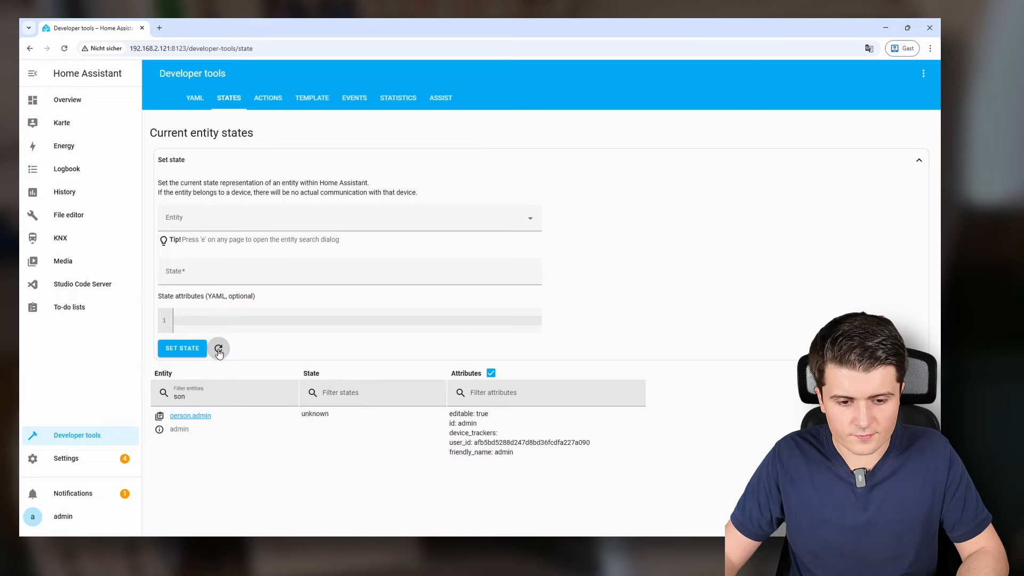
{"action": "type", "text": "o"}
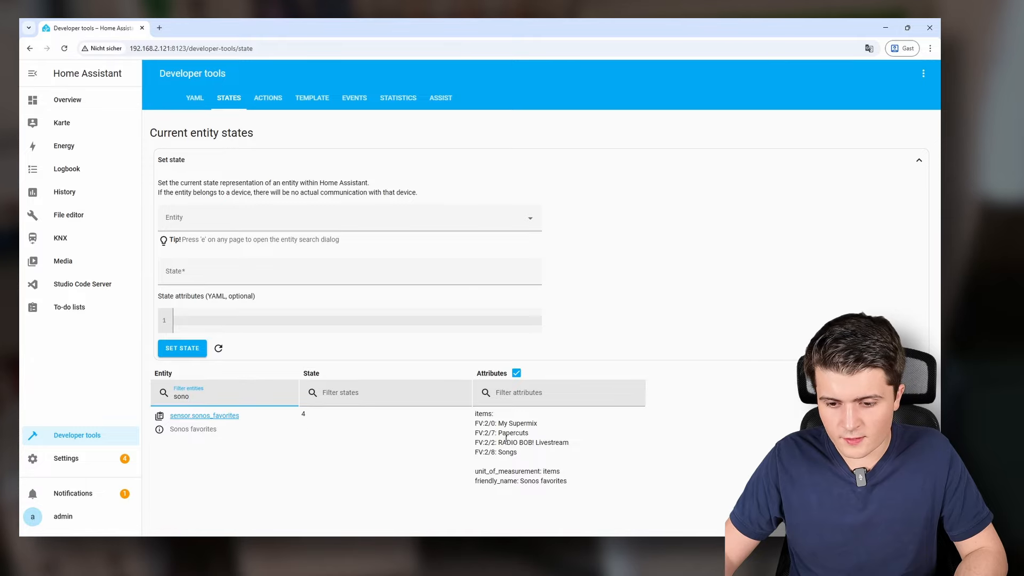
{"action": "left_click_drag", "start_coordinate": [518, 453], "coordinate": [569, 444]}
{"action": "key", "text": "ctrl+c"}
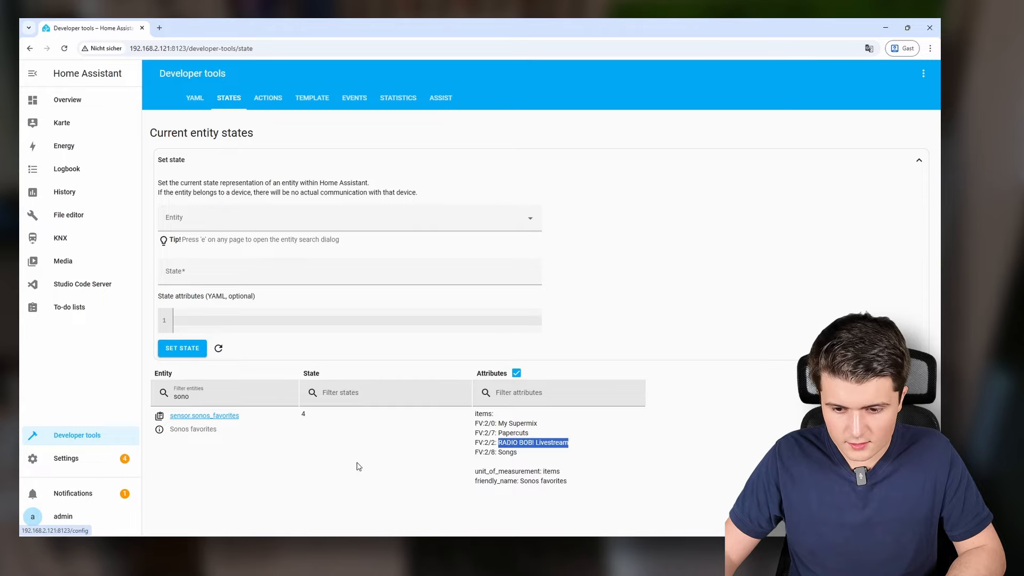
- Replace the Scenes Number 2 Action in the Music - KNX automation with the copied name RADIO BOB! Livestream
{"action": "left_click", "coordinate": [67, 461]}
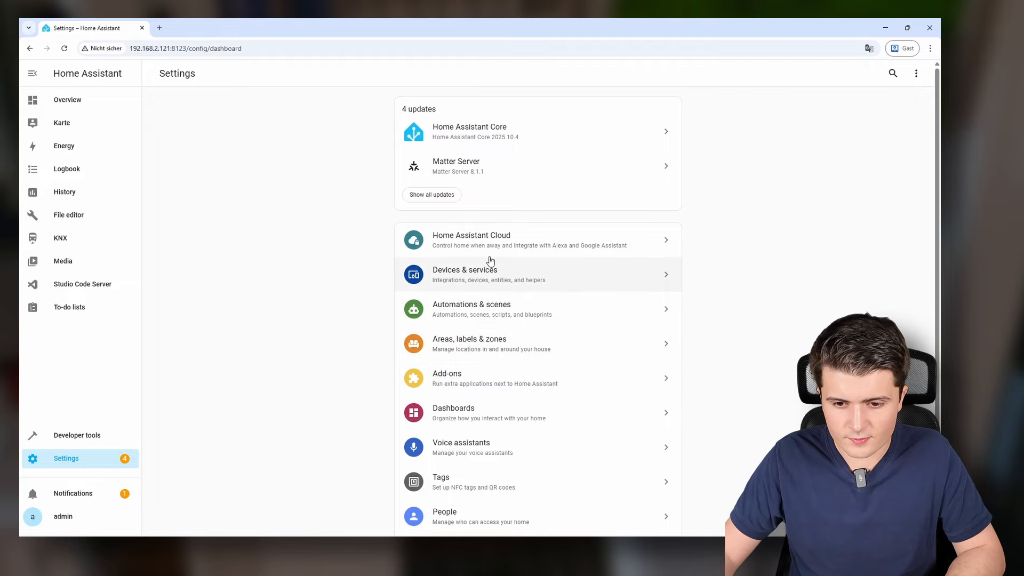
{"action": "left_click", "coordinate": [488, 313]}
{"action": "left_click", "coordinate": [338, 190]}
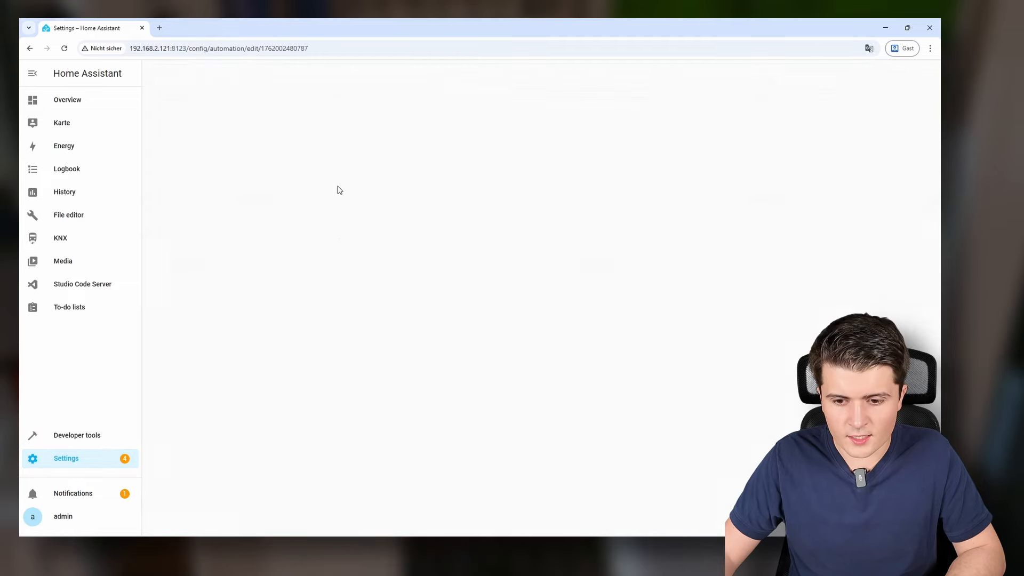
{"action": "left_click", "coordinate": [389, 357]}
{"action": "scroll", "coordinate": [428, 359], "scroll_direction": "down", "scroll_amount": 6}
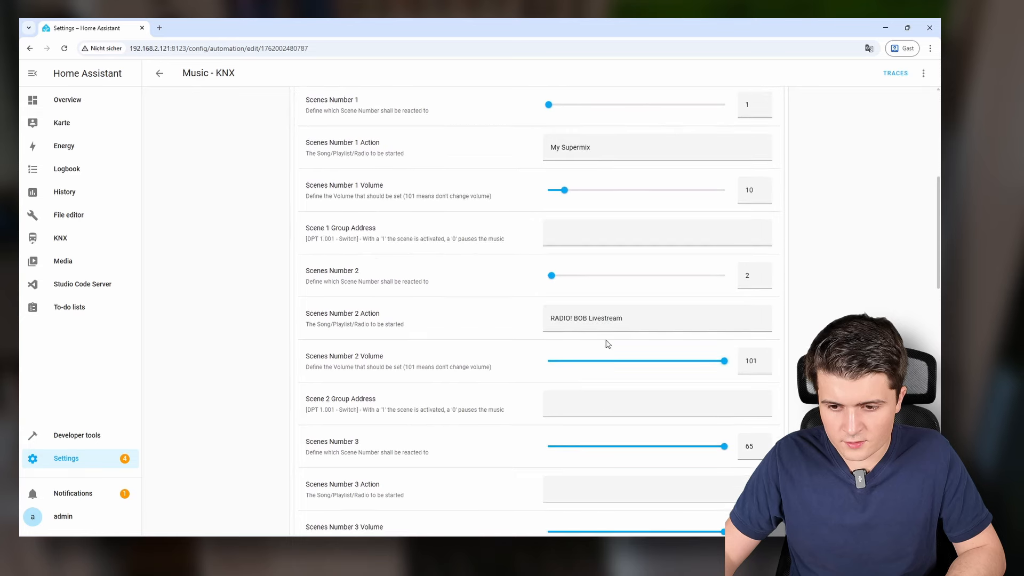
{"action": "left_click_drag", "start_coordinate": [638, 319], "coordinate": [419, 317]}
{"action": "key", "text": "ctrl+v"}
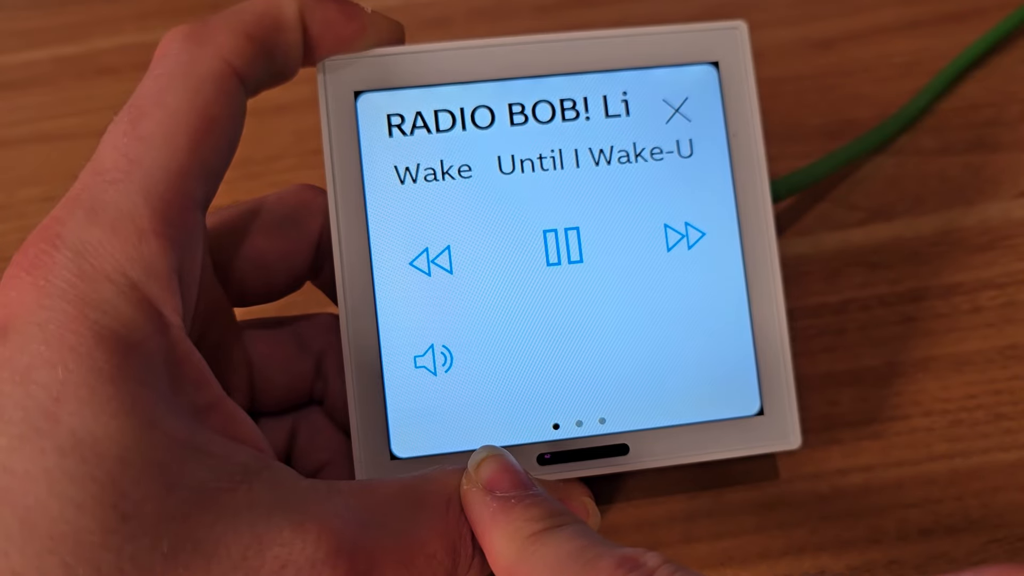
{"action": "left_click", "coordinate": [566, 246]}
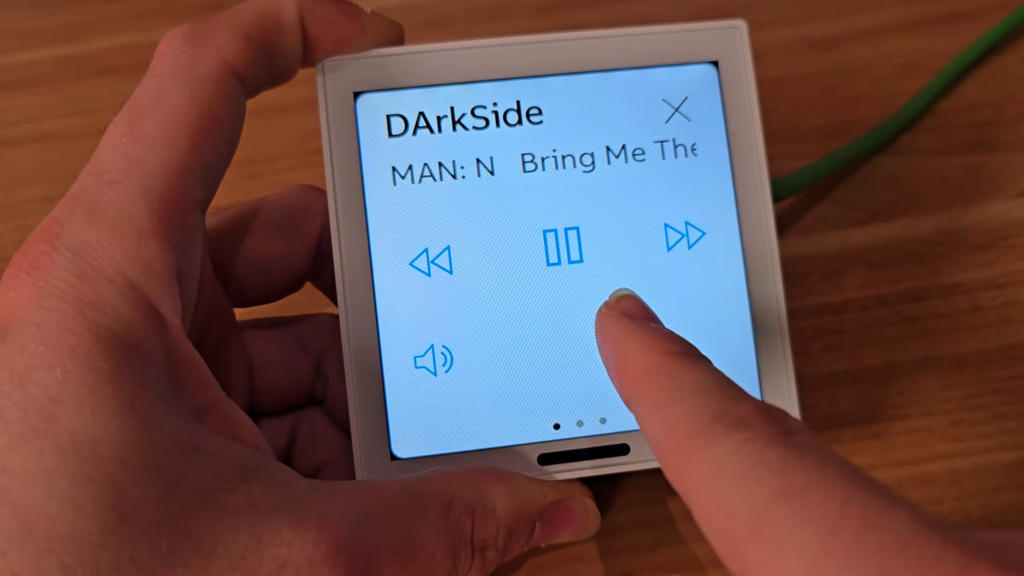
{"action": "left_click", "coordinate": [566, 247]}
{"action": "left_click_drag", "start_coordinate": [555, 324], "coordinate": [389, 395]}
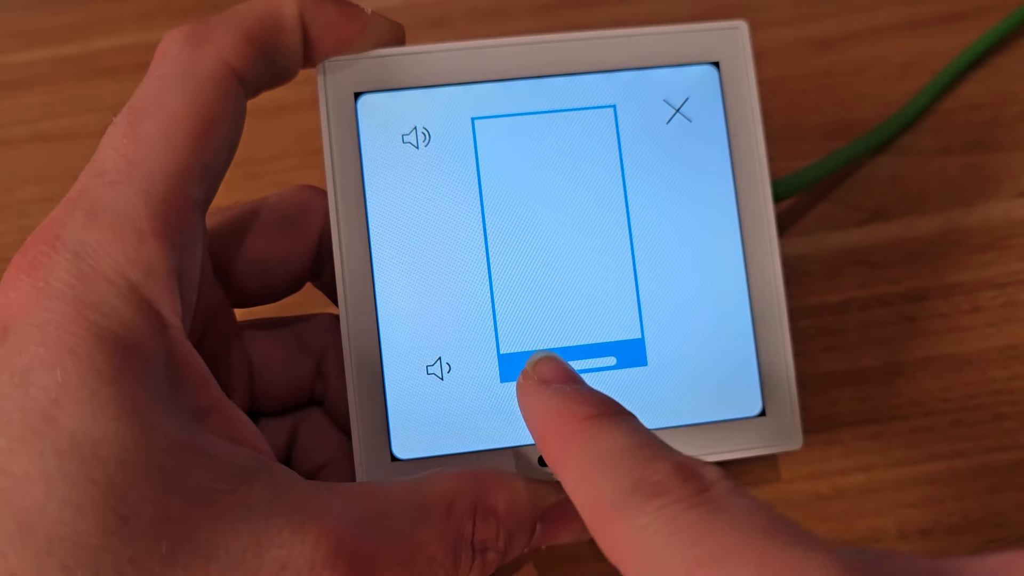